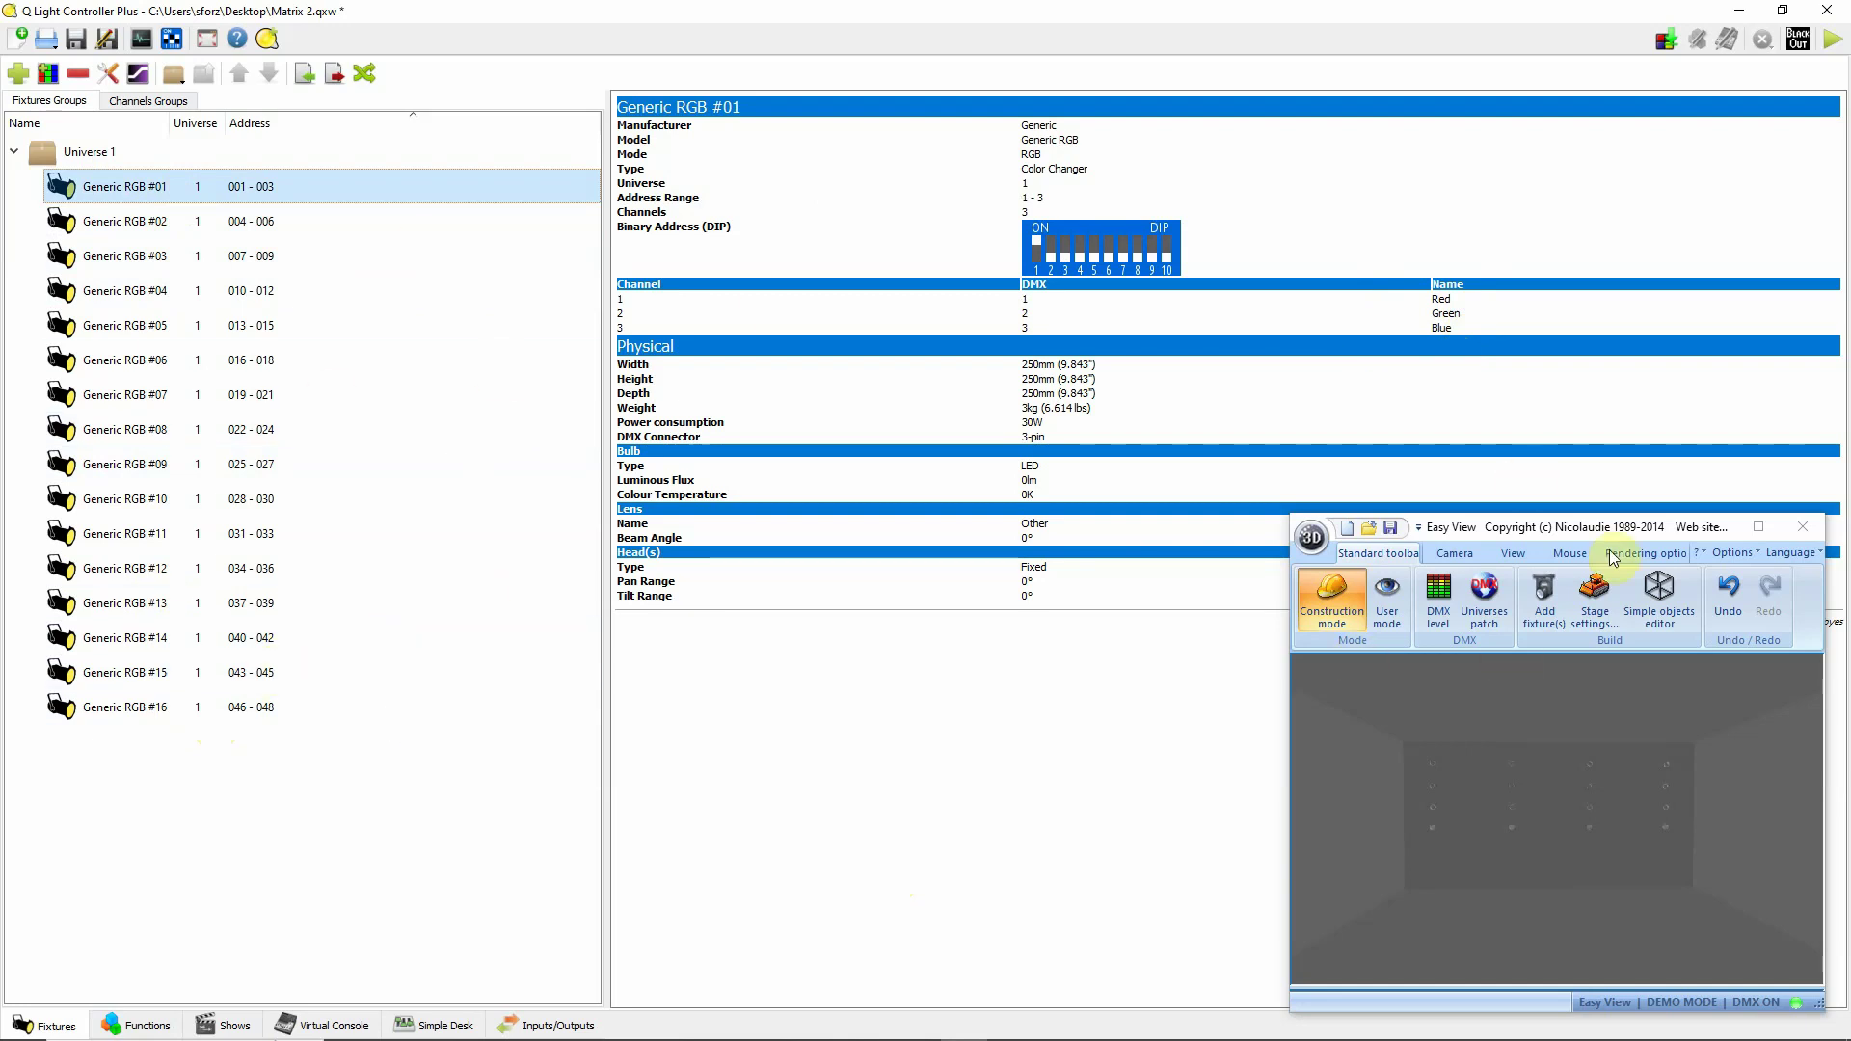
# Shift-select all sixteen Generic RGB fixtures and add them to a new 4×4 group named Matrix.
pyautogui.click(1561, 540)
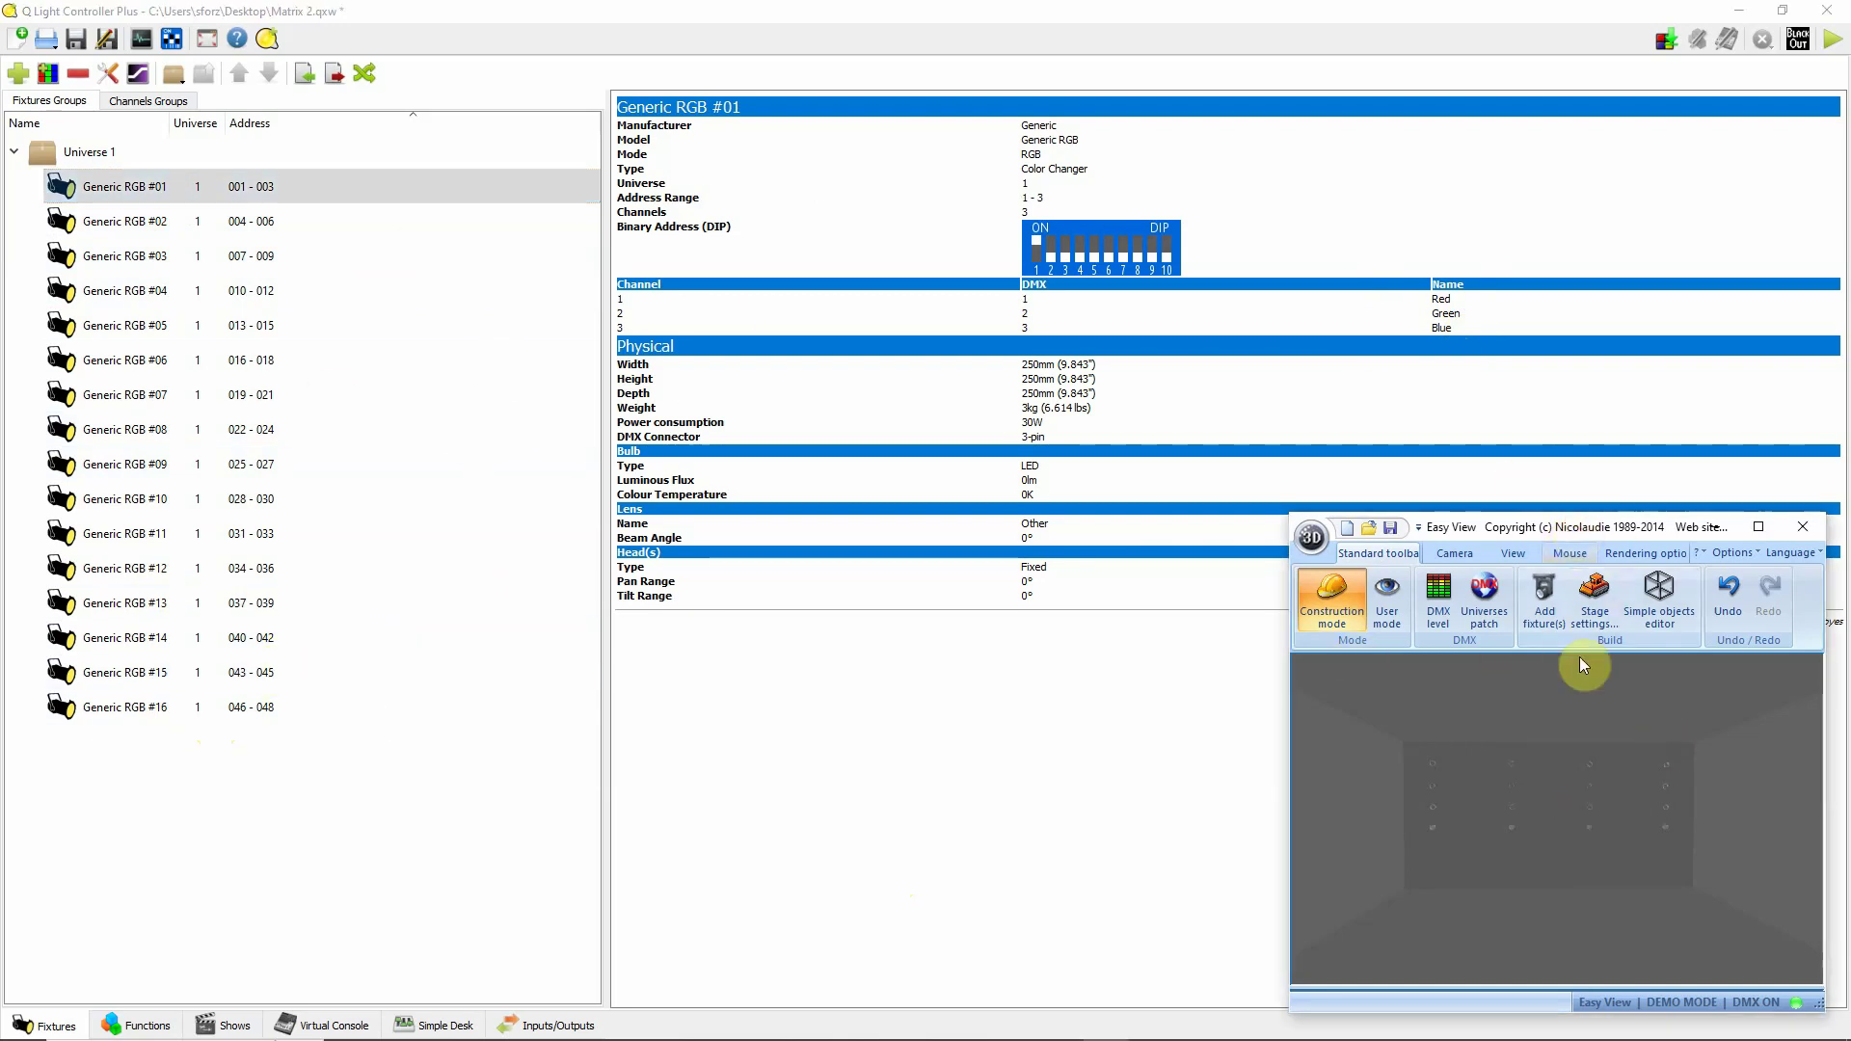
pyautogui.scroll(5, 1589, 777)
pyautogui.scroll(-2, 1589, 779)
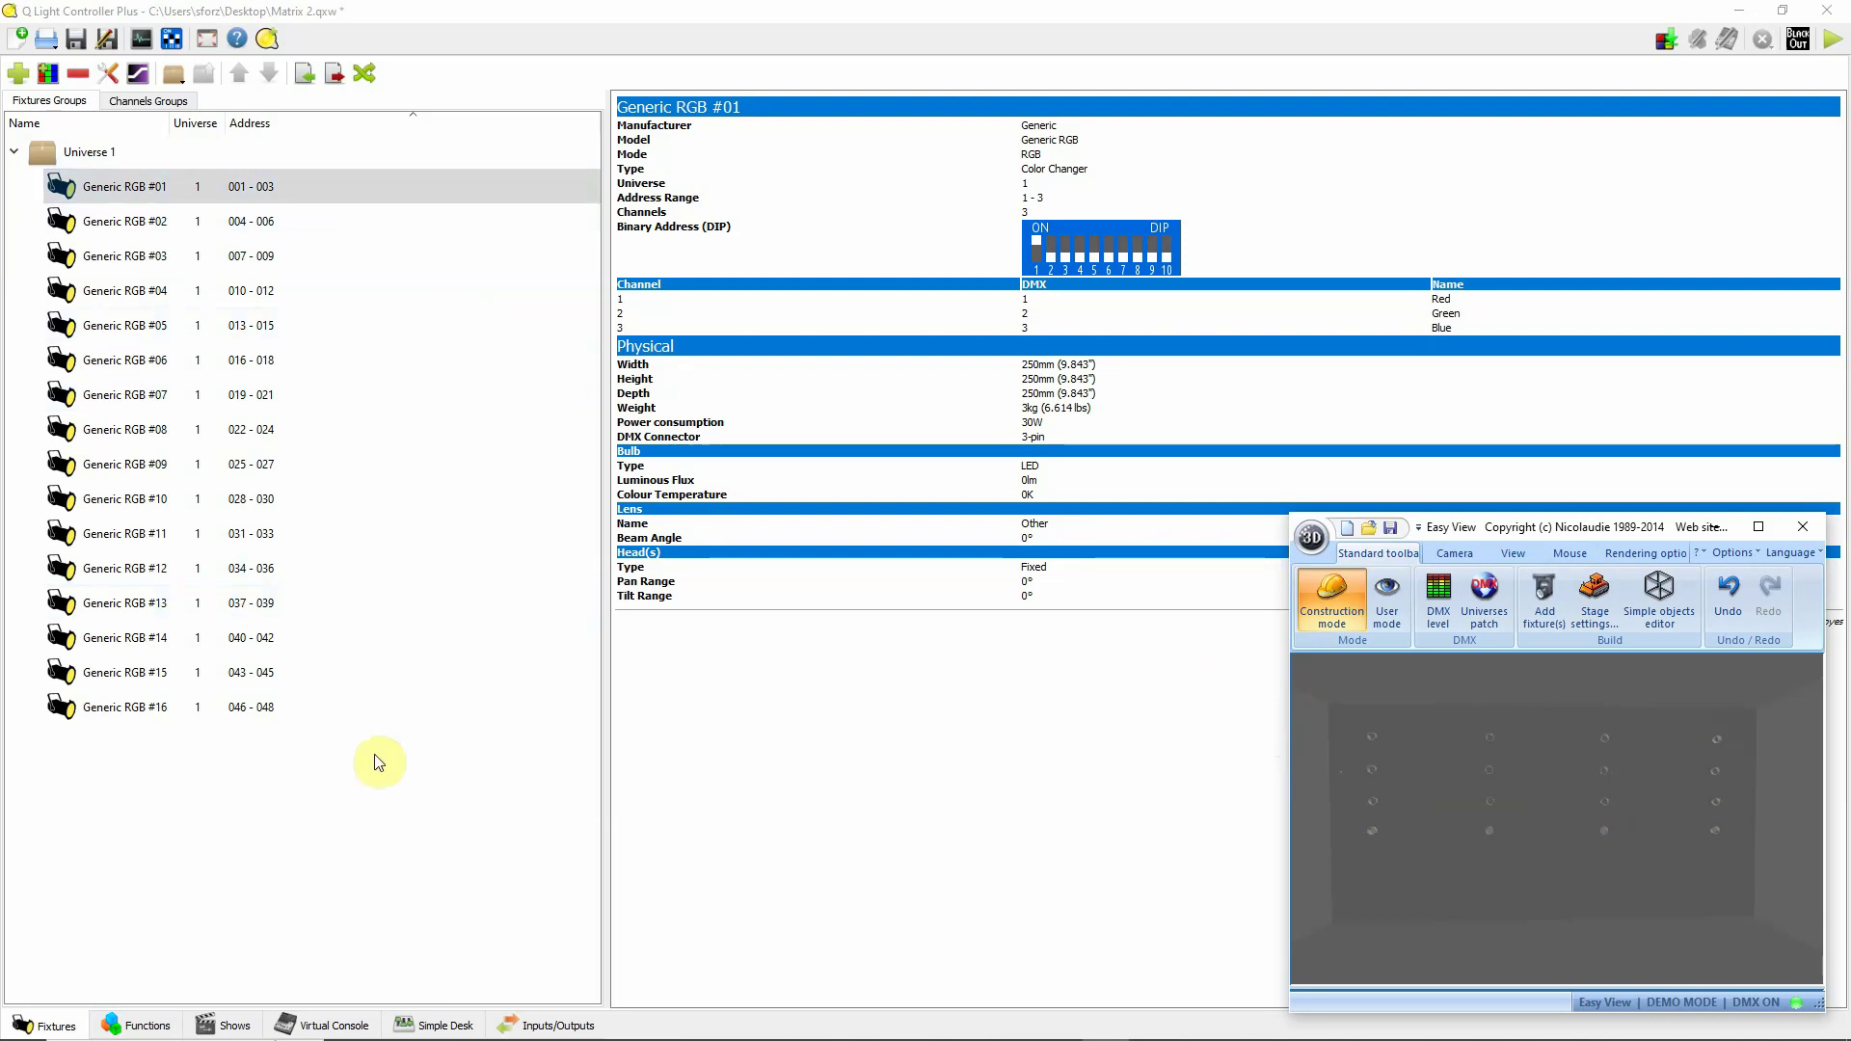
pyautogui.click(321, 190)
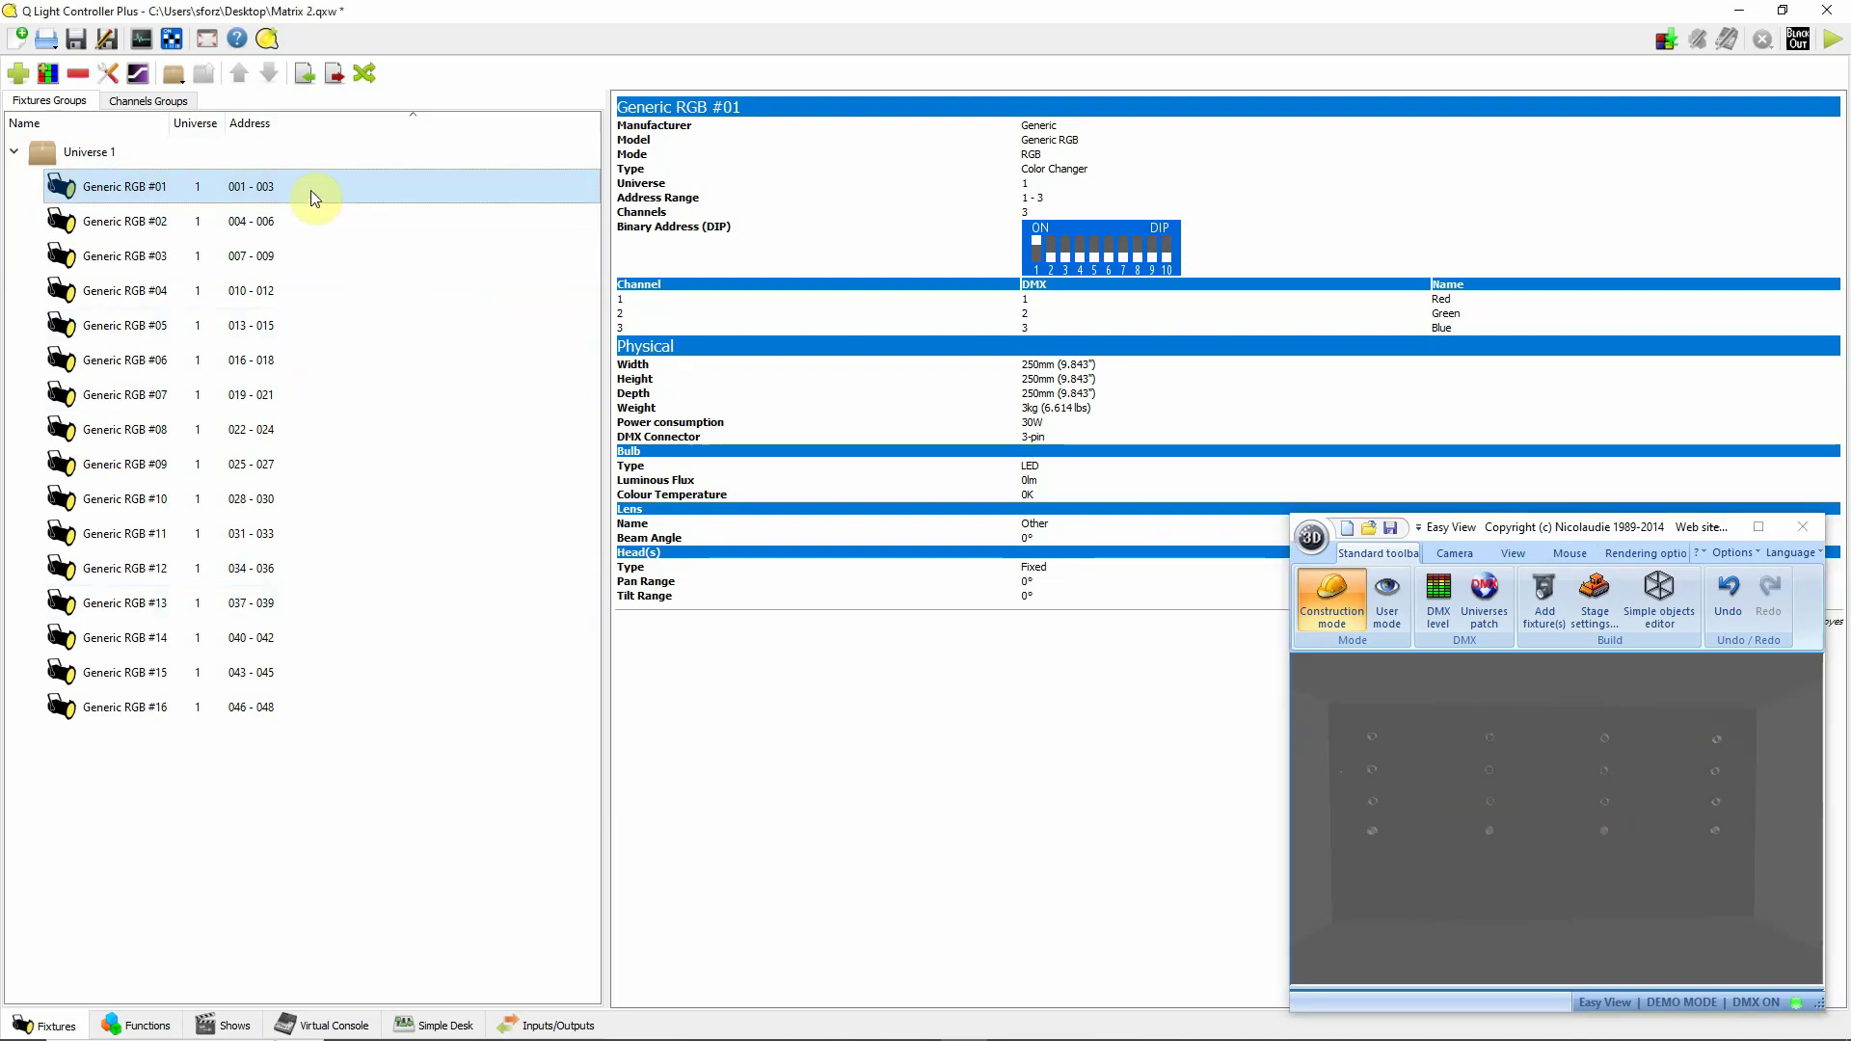
pyautogui.keyDown('shift'); pyautogui.click(303, 709); pyautogui.keyUp('shift')
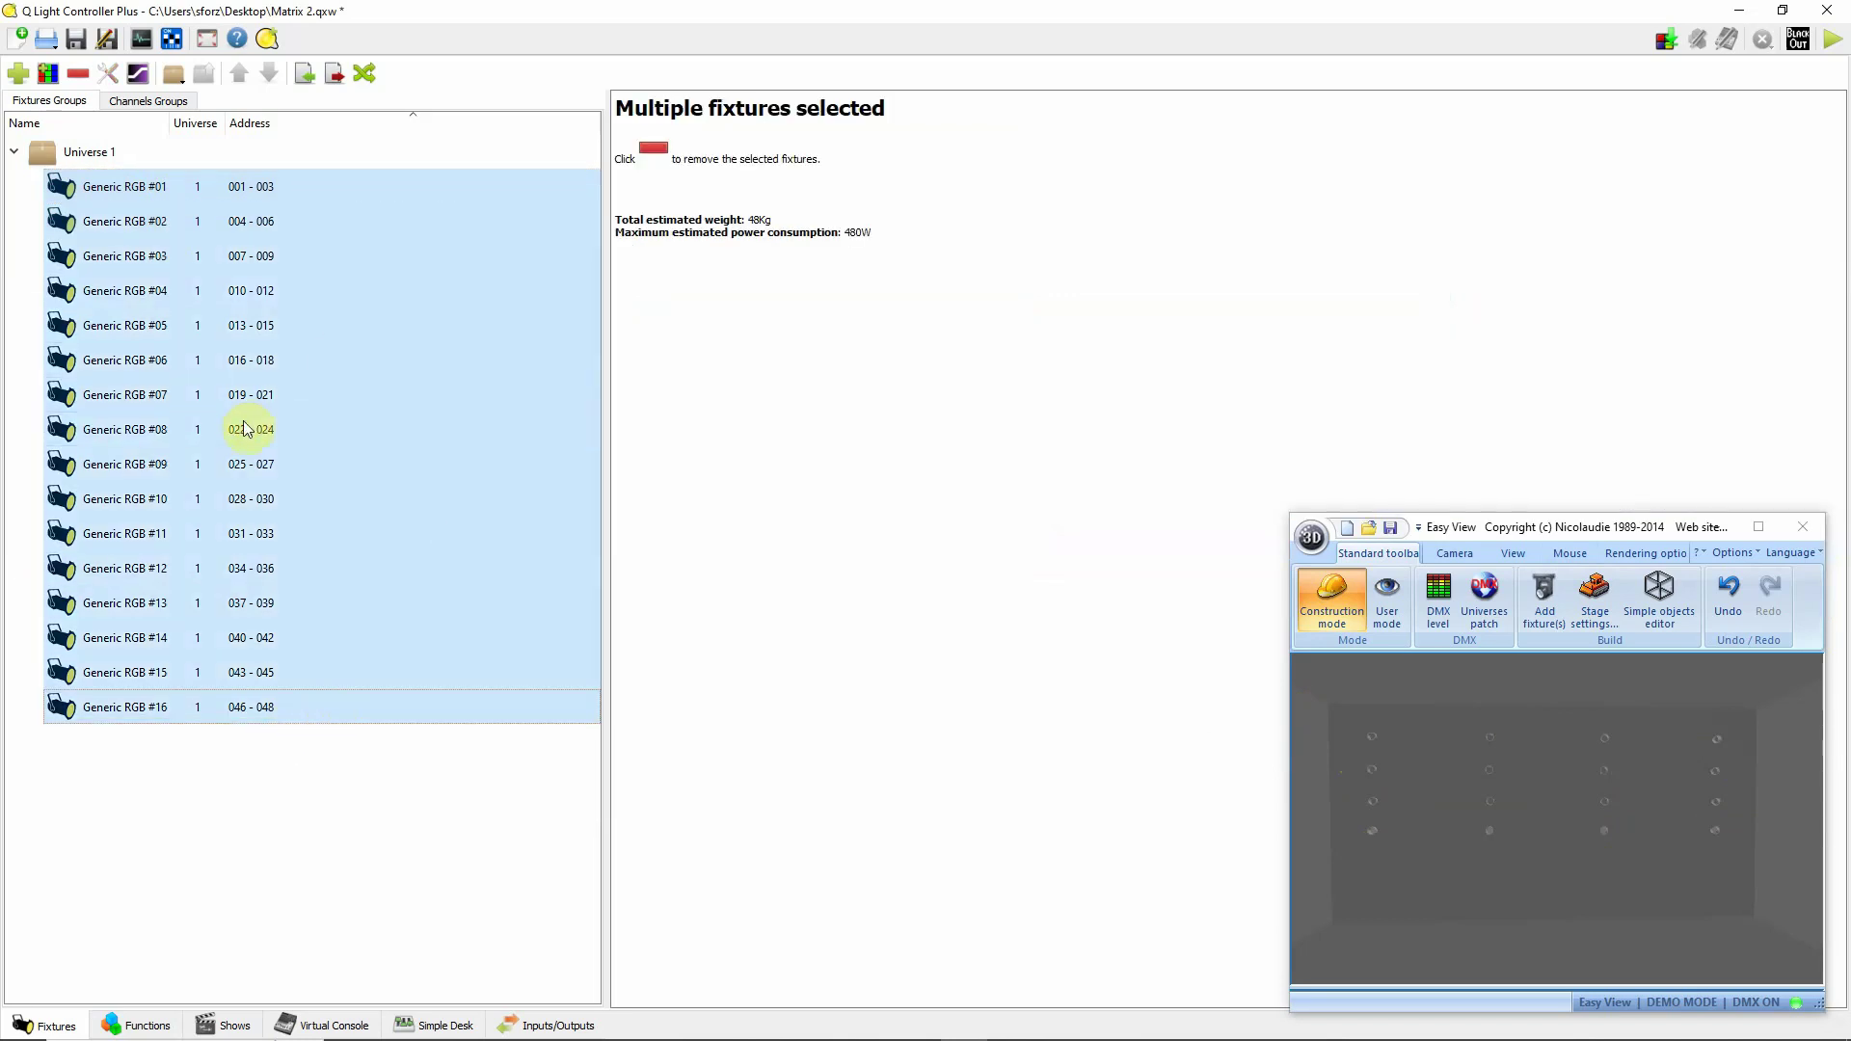
pyautogui.rightClick(294, 604)
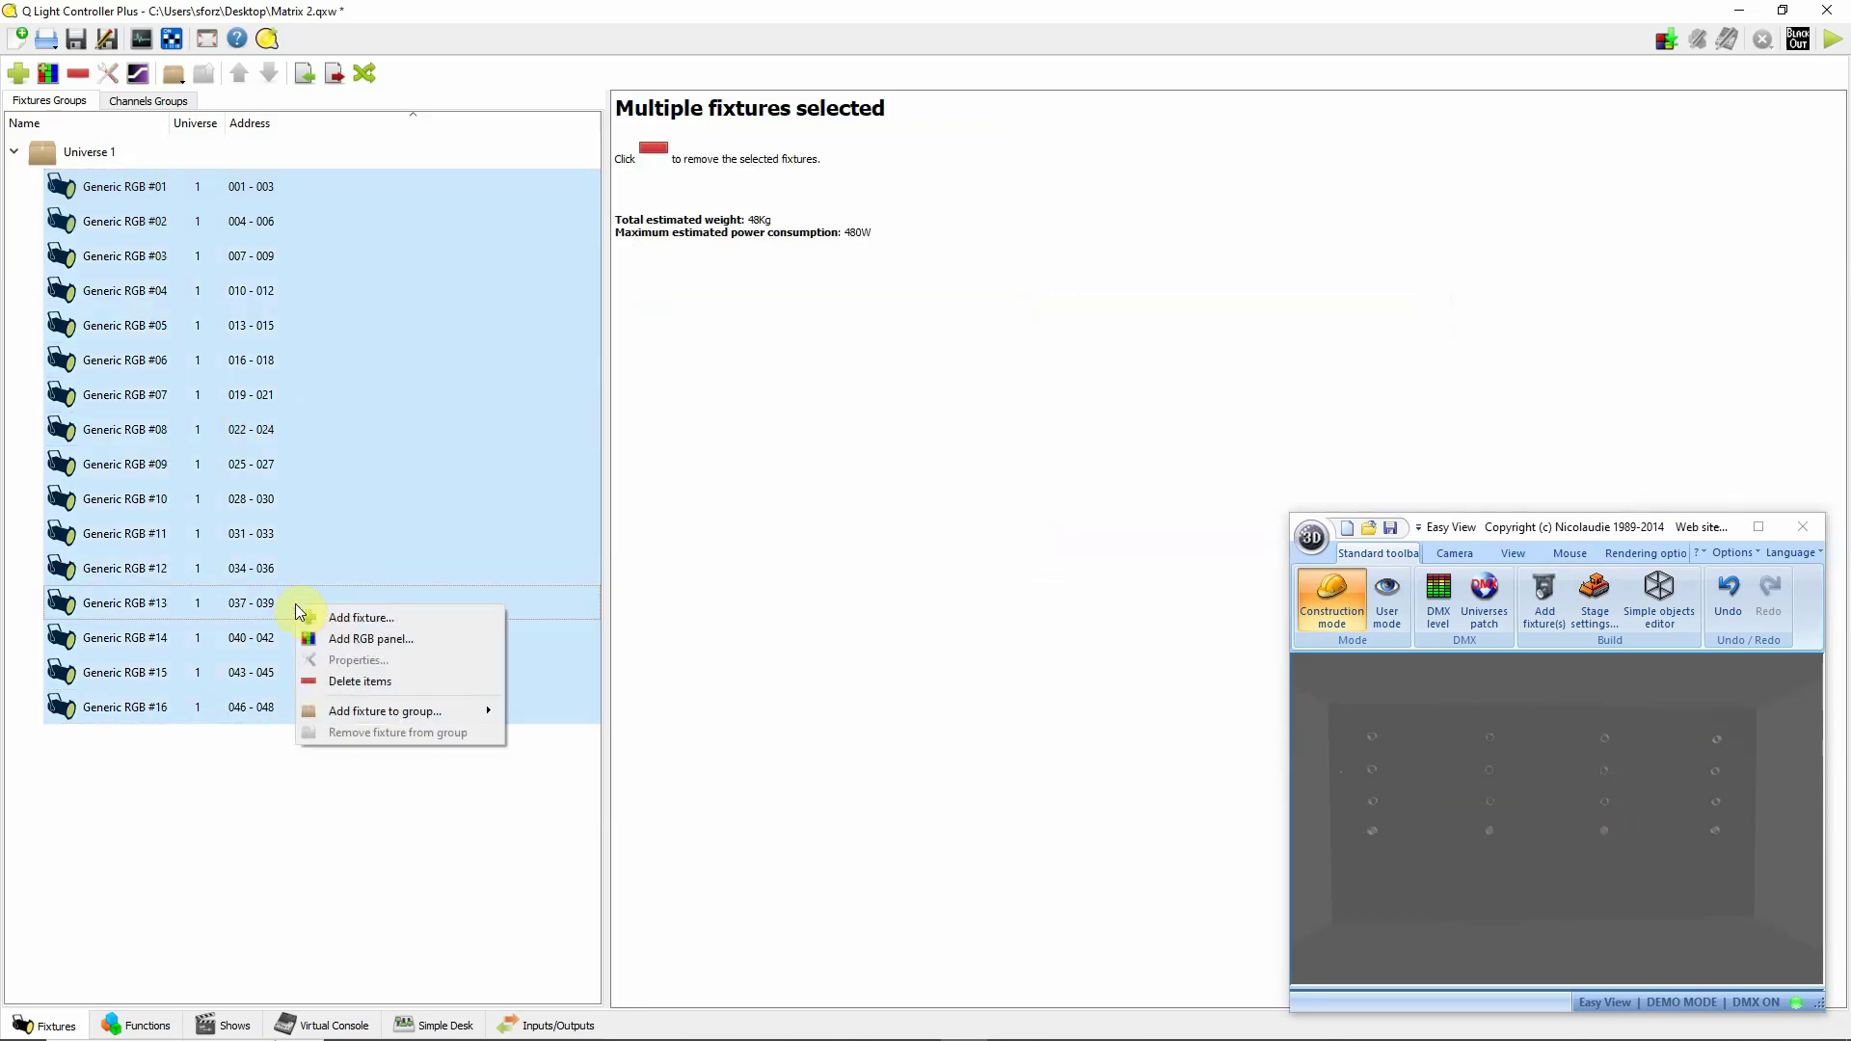
pyautogui.moveTo(418, 721)
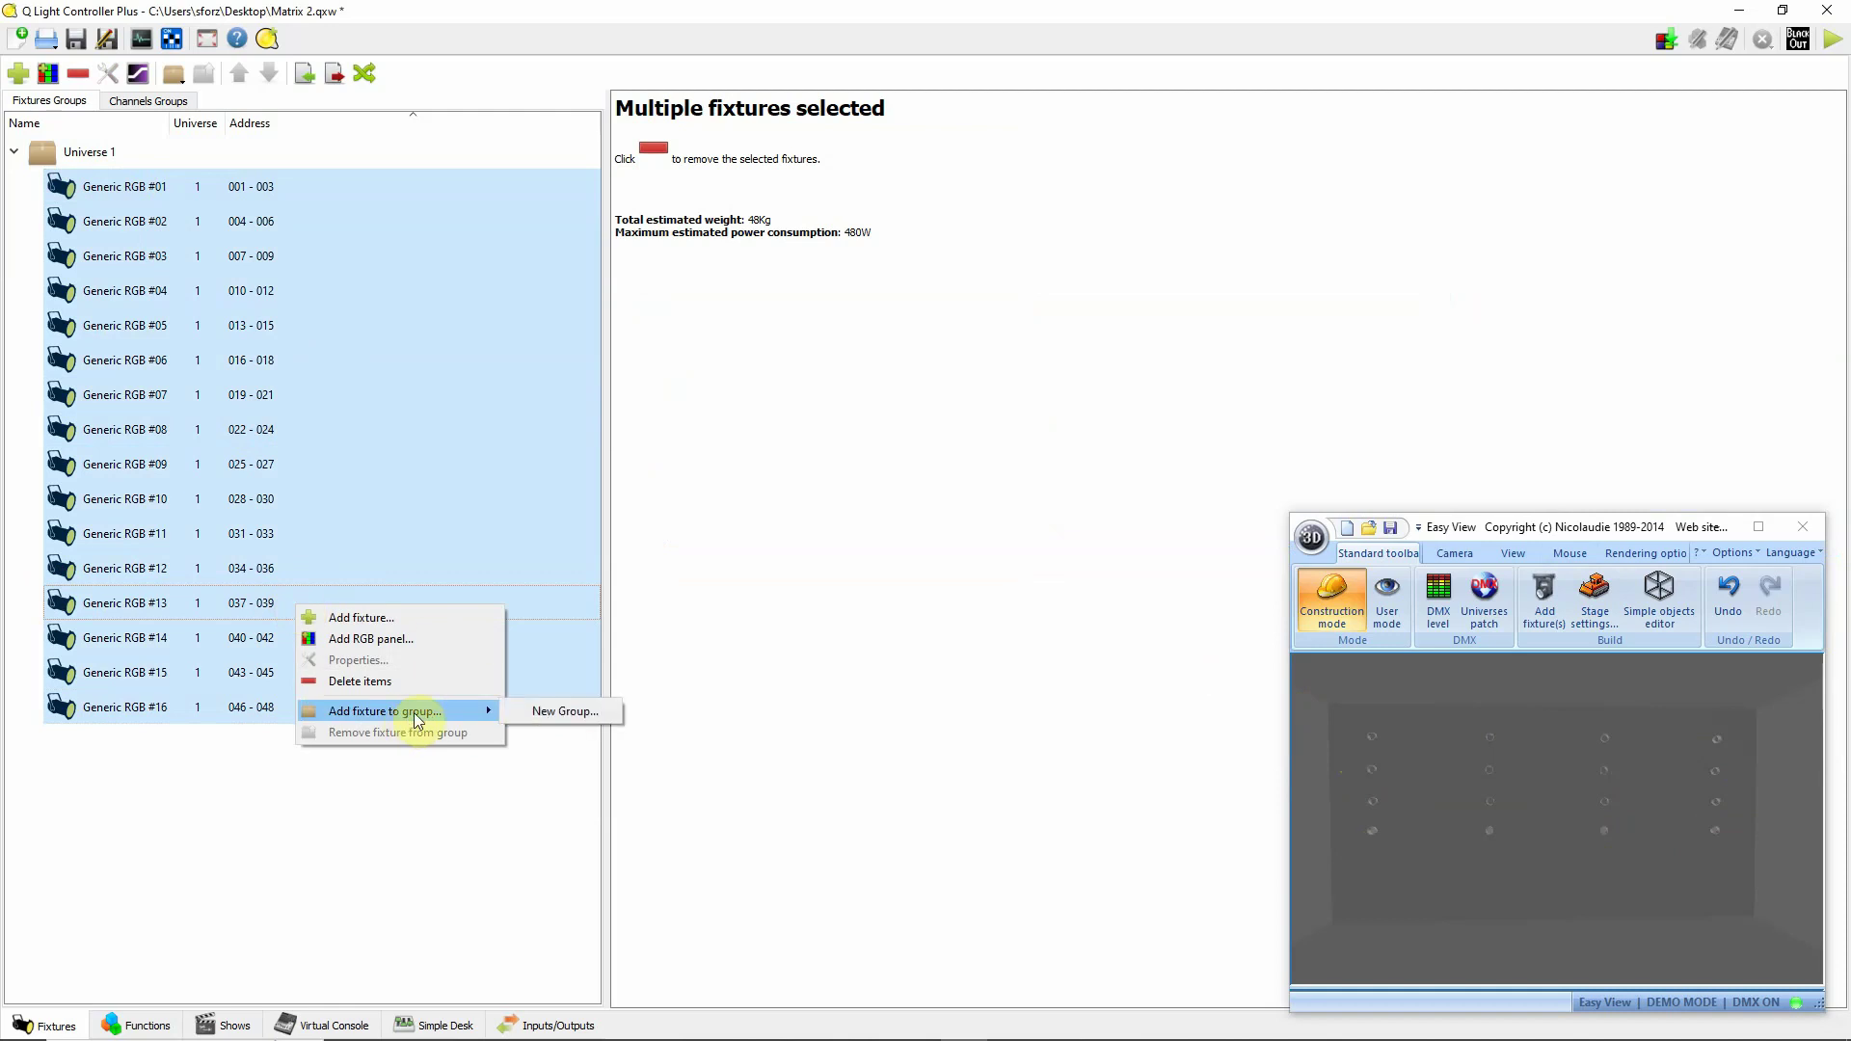
pyautogui.click(577, 719)
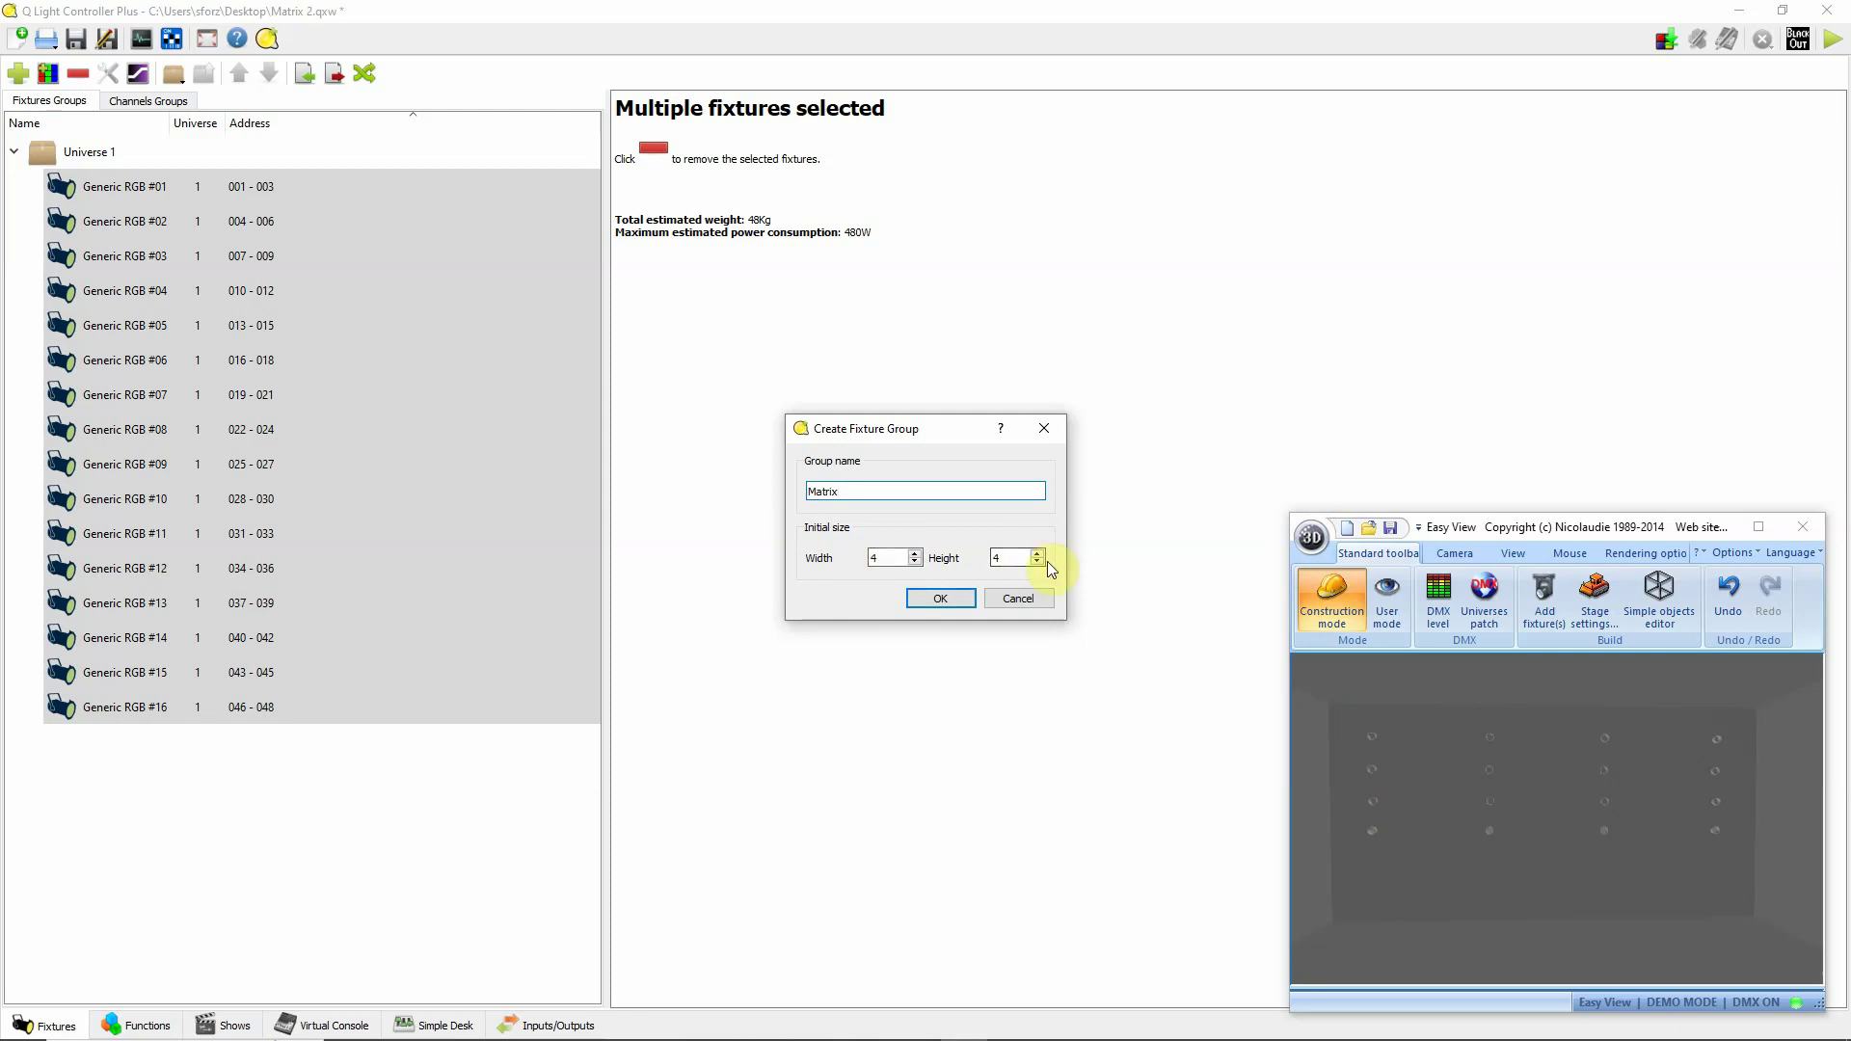
pyautogui.click(934, 600)
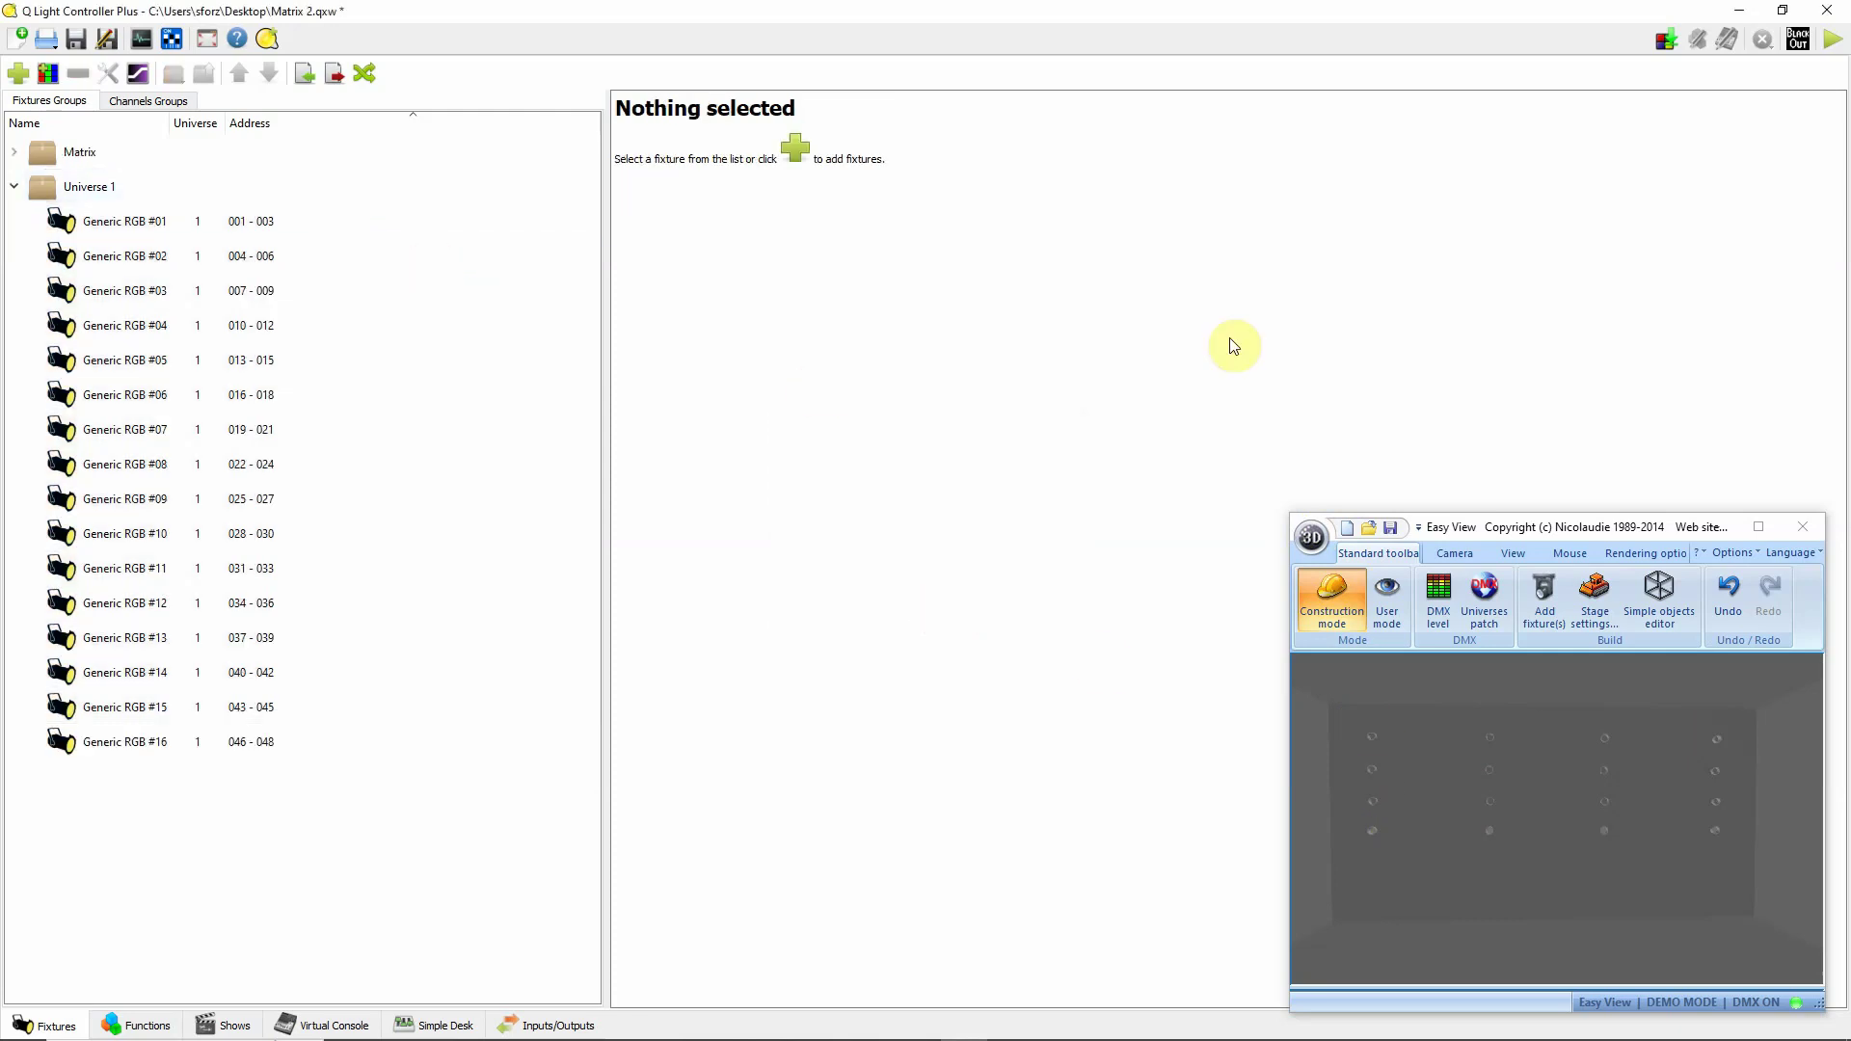
# Move the 3D preview aside and open the Matrix group, showing Generic RGB #01–#16 in its 4×4 grid.
pyautogui.moveTo(1526, 540); pyautogui.dragTo(290, 539)
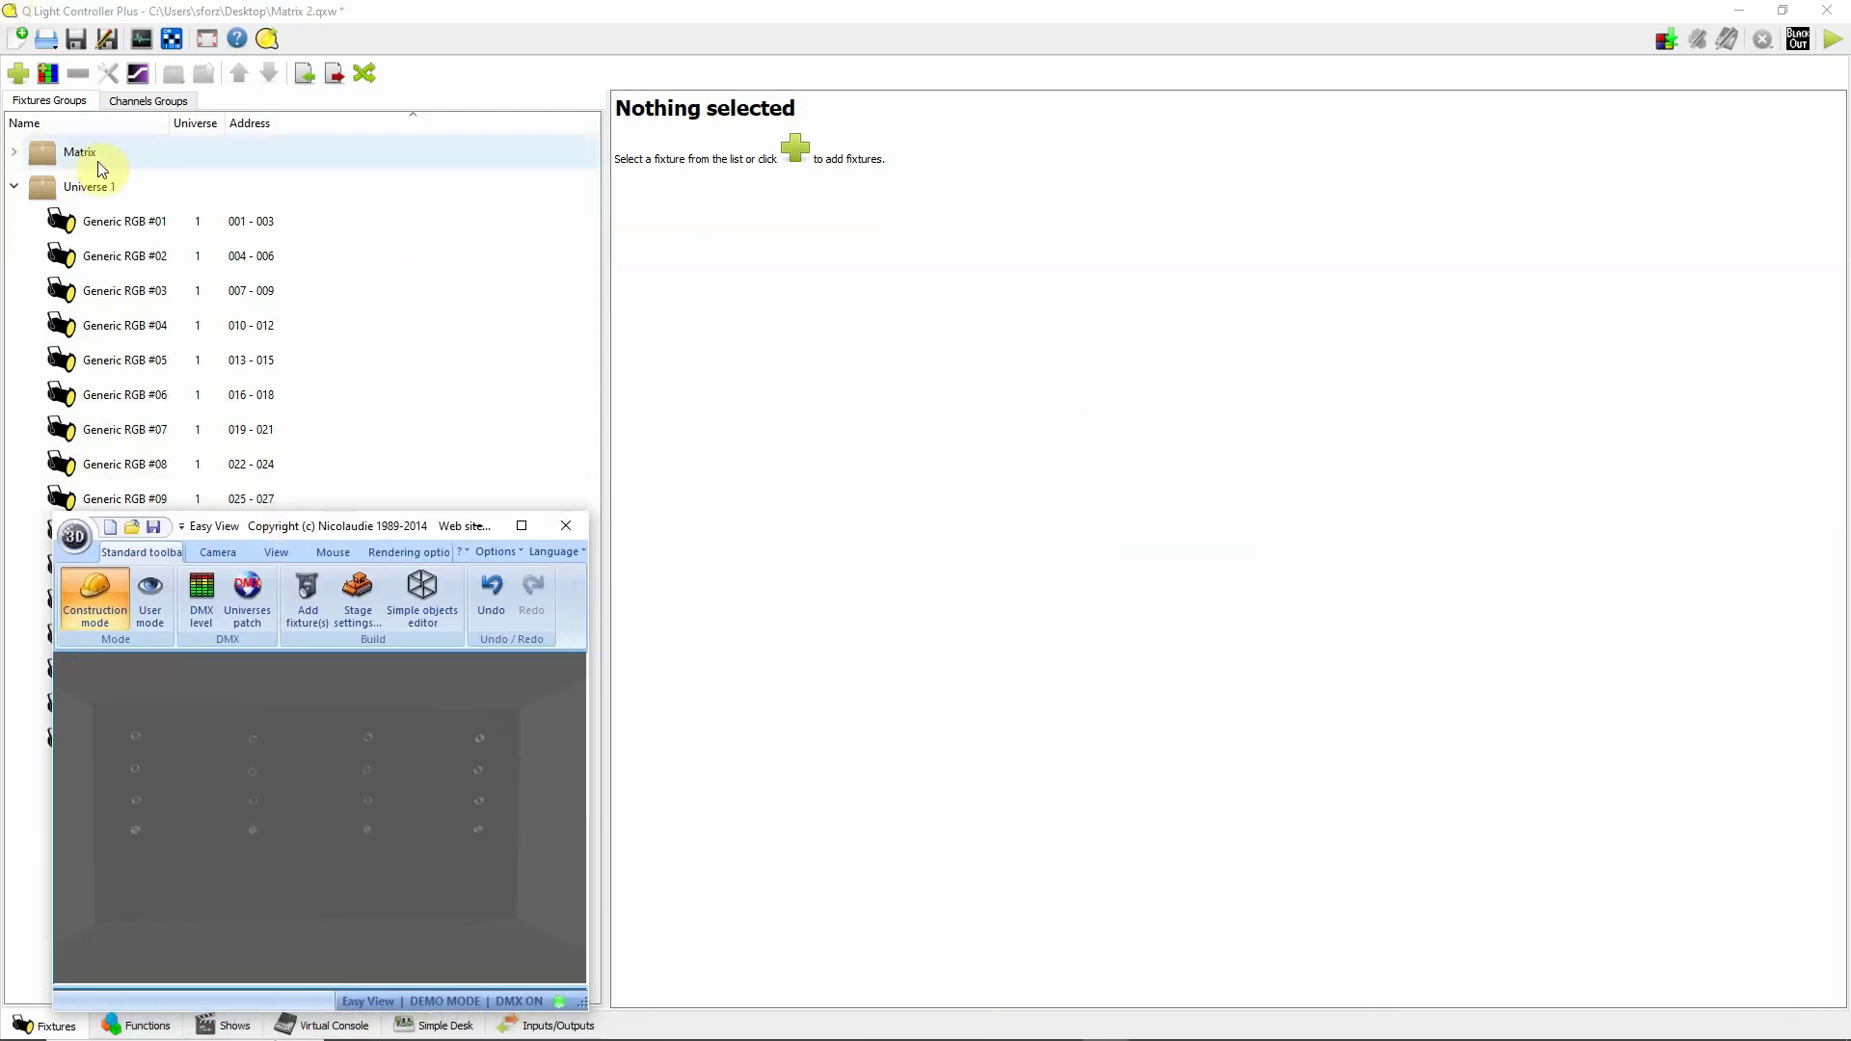
pyautogui.click(79, 154)
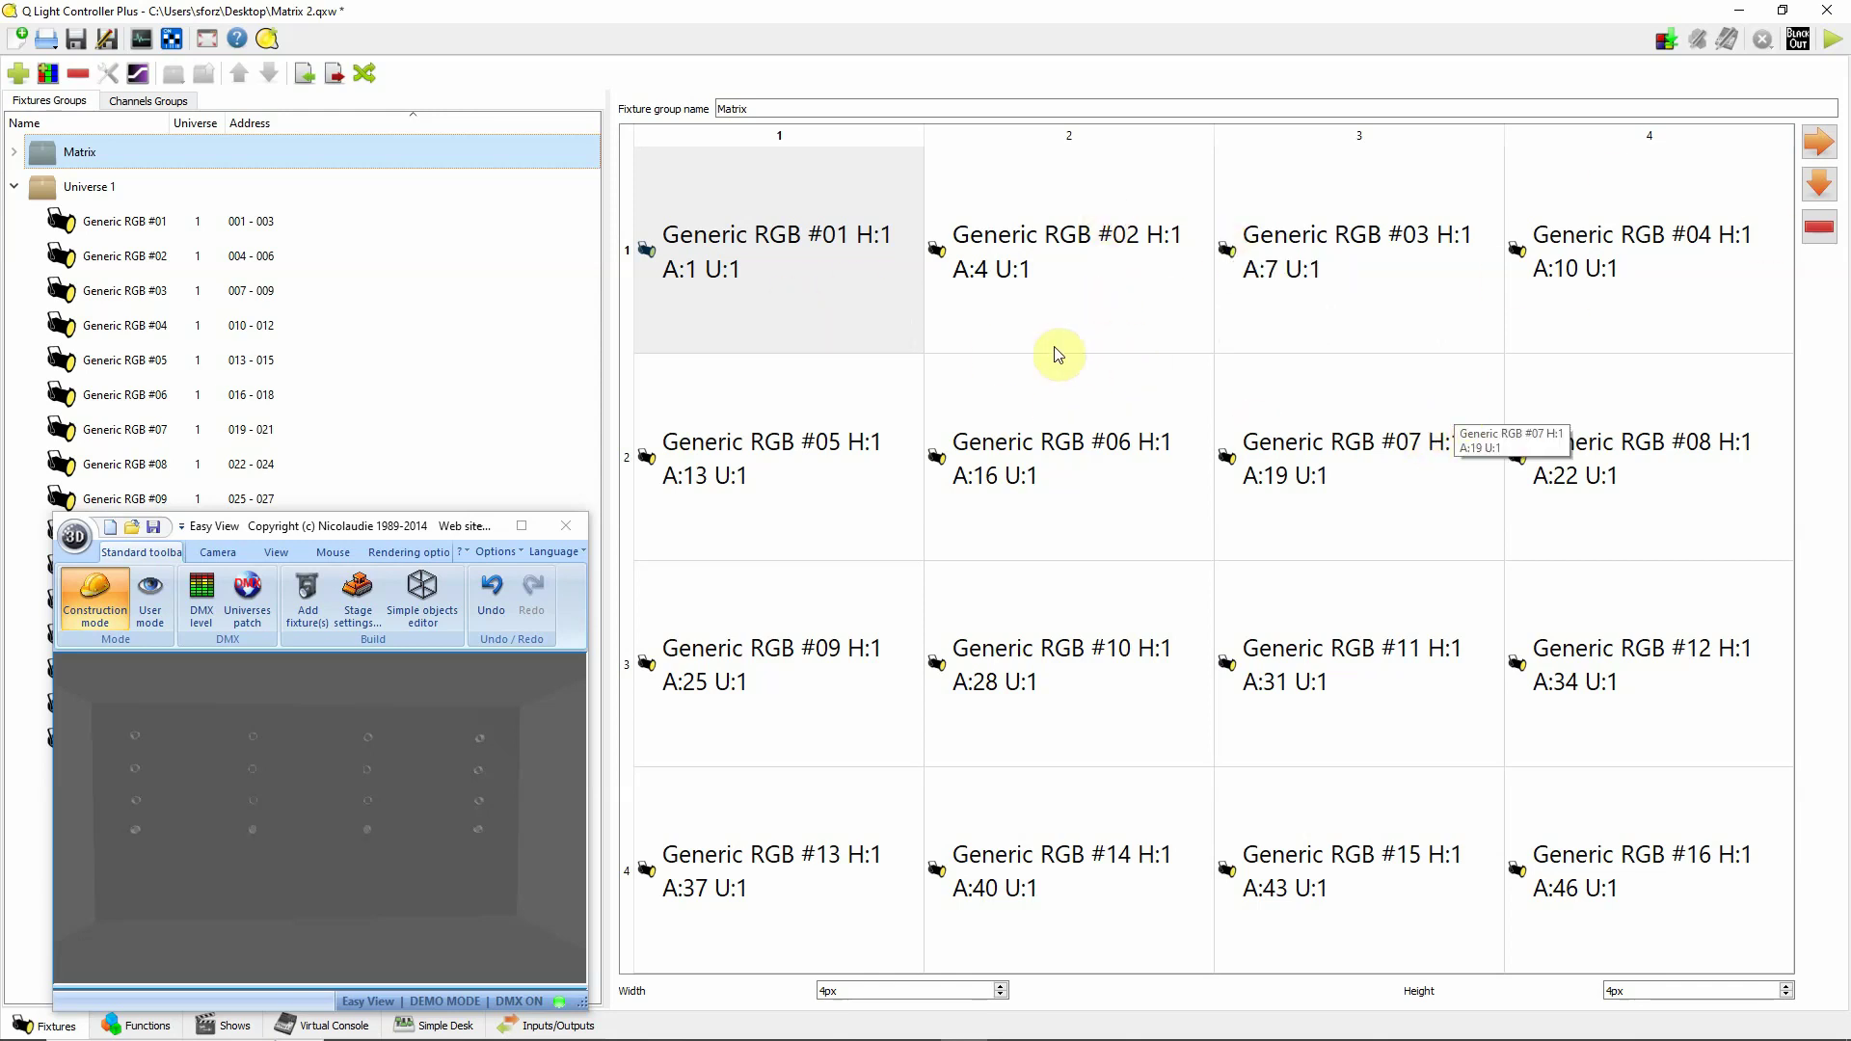
pyautogui.click(1067, 302)
pyautogui.moveTo(1055, 300)
pyautogui.mouseDown()
pyautogui.moveTo(870, 463)
pyautogui.moveTo(807, 470)
pyautogui.moveTo(1055, 289)
pyautogui.mouseUp()
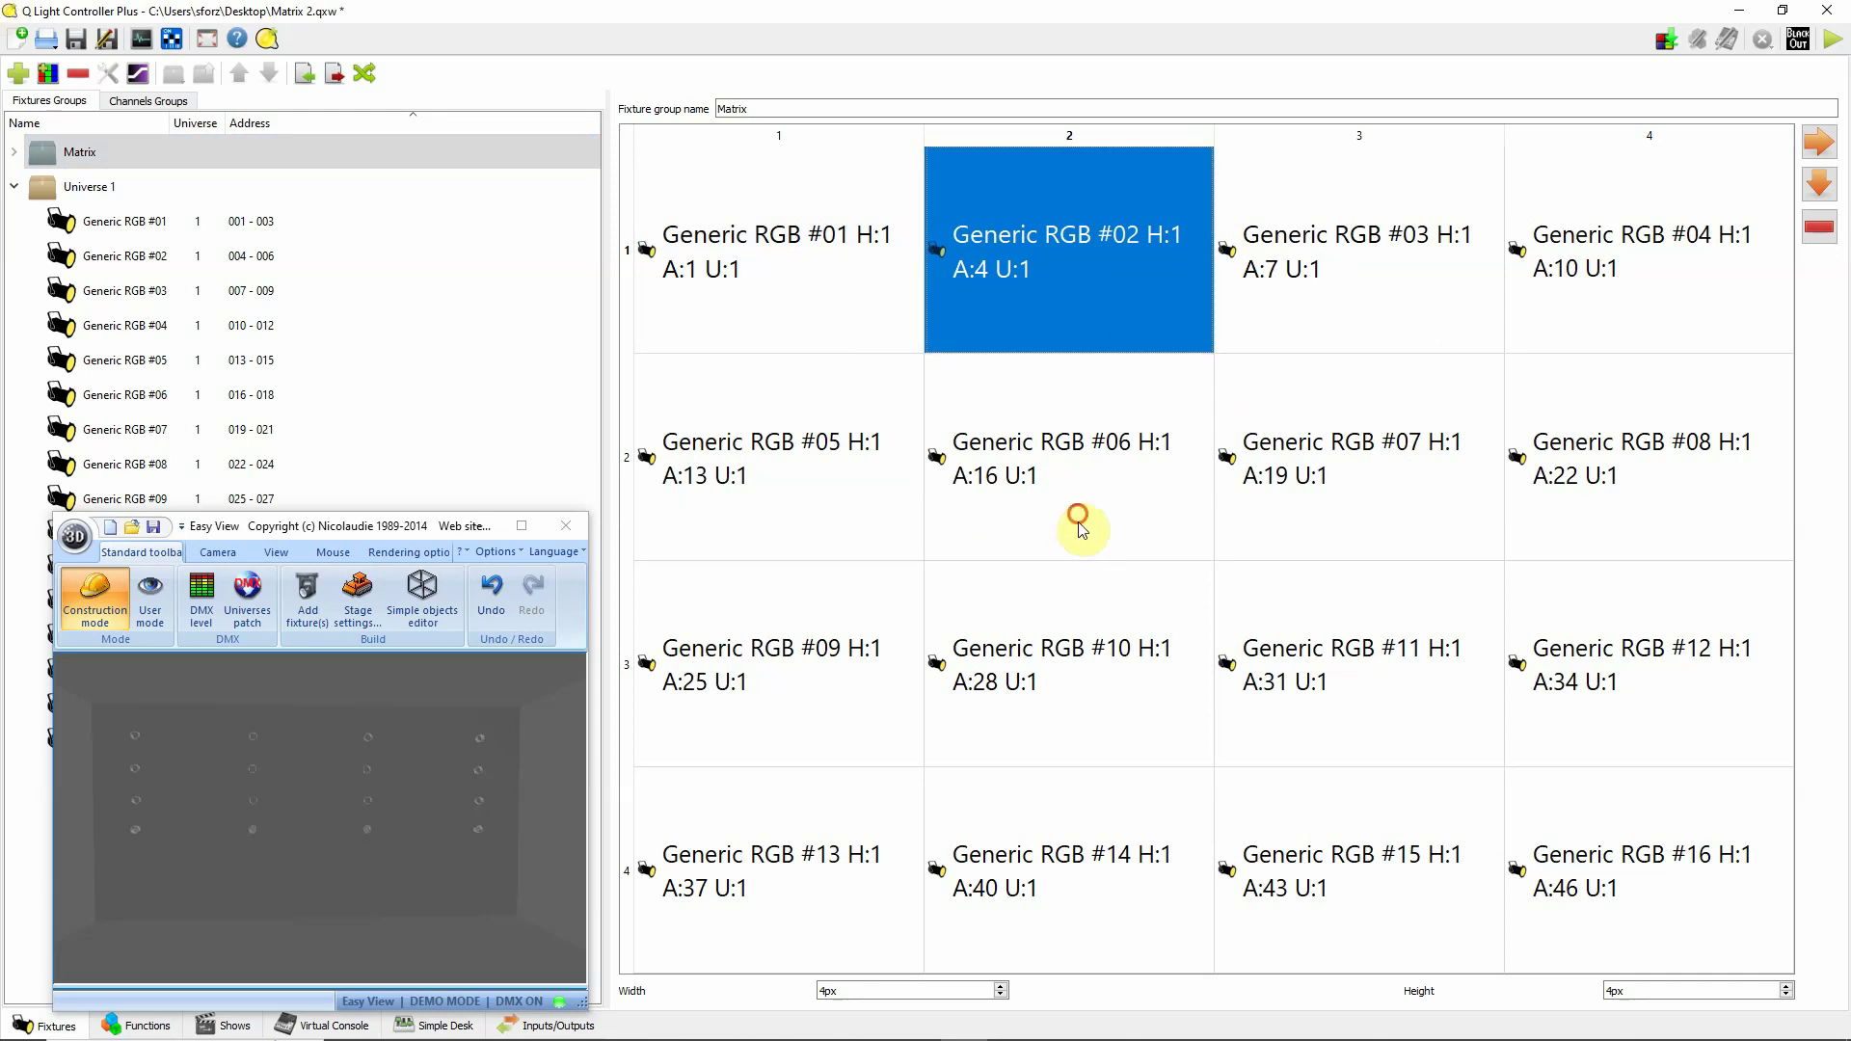
pyautogui.click(1076, 525)
pyautogui.click(1375, 266)
pyautogui.click(1073, 273)
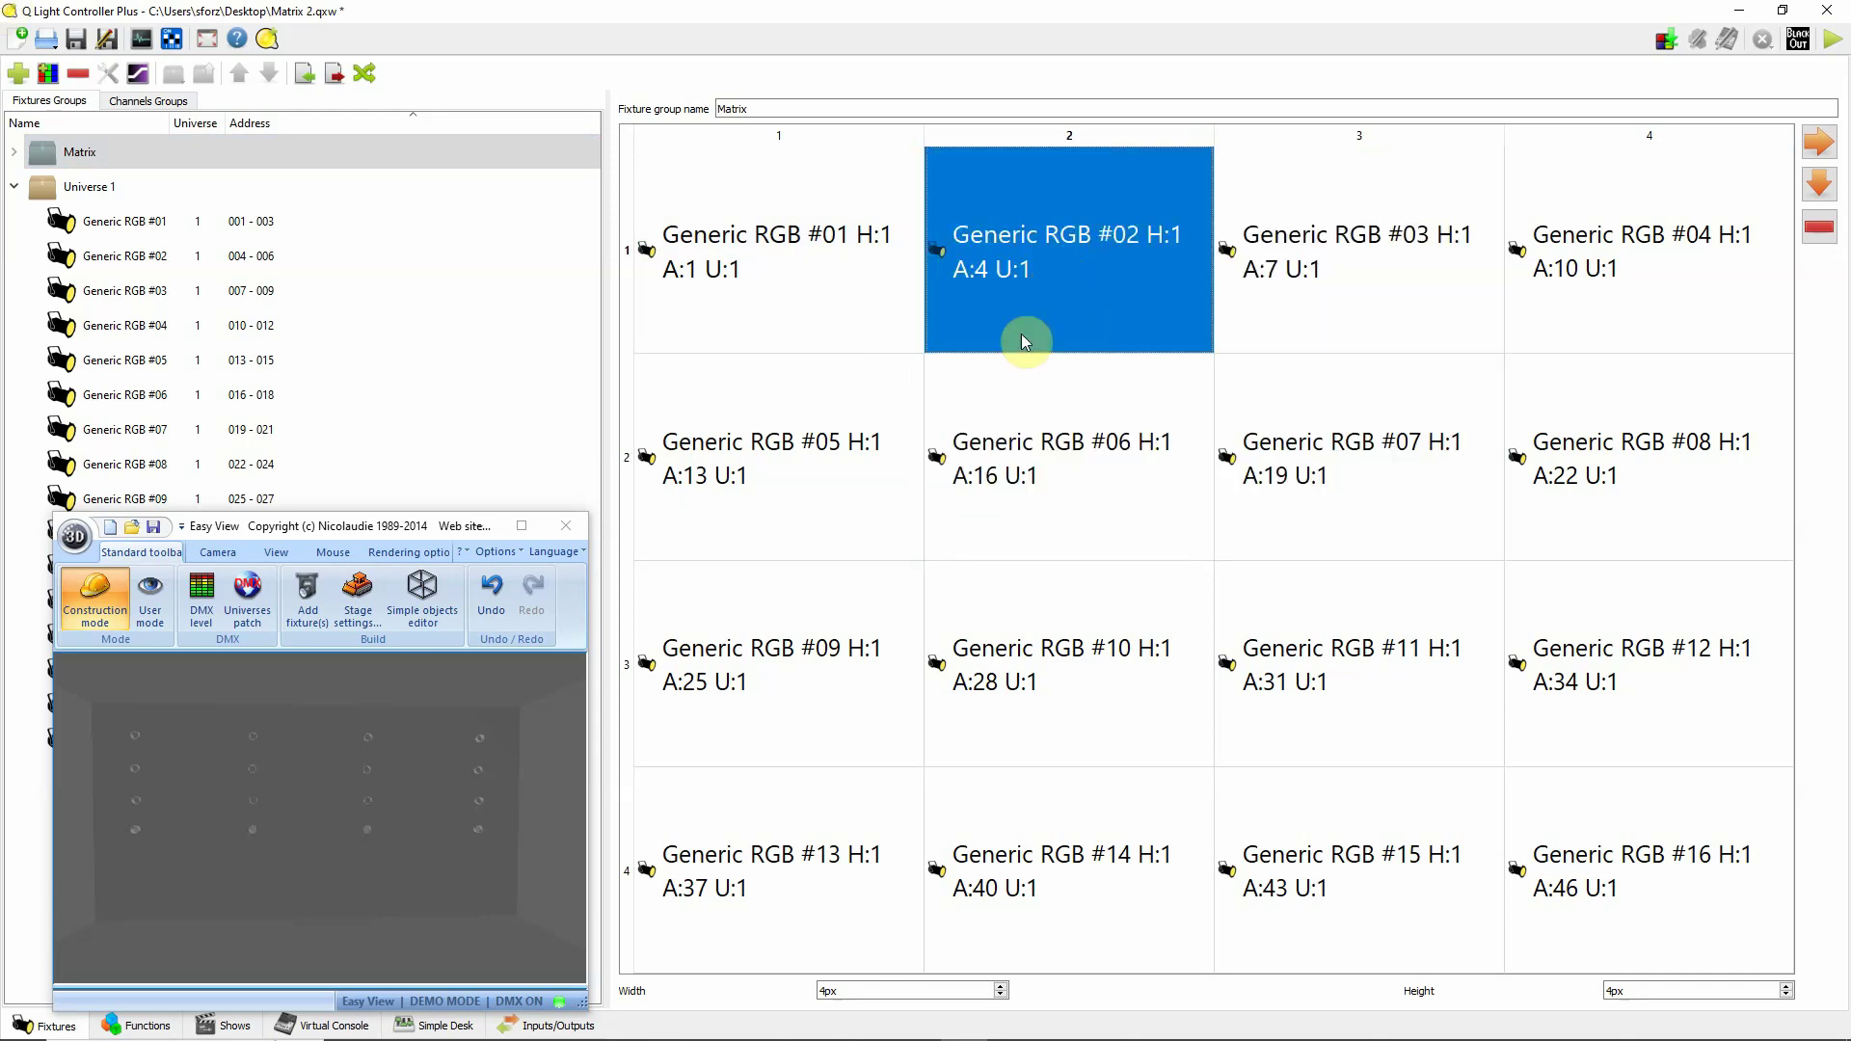
pyautogui.click(1089, 270)
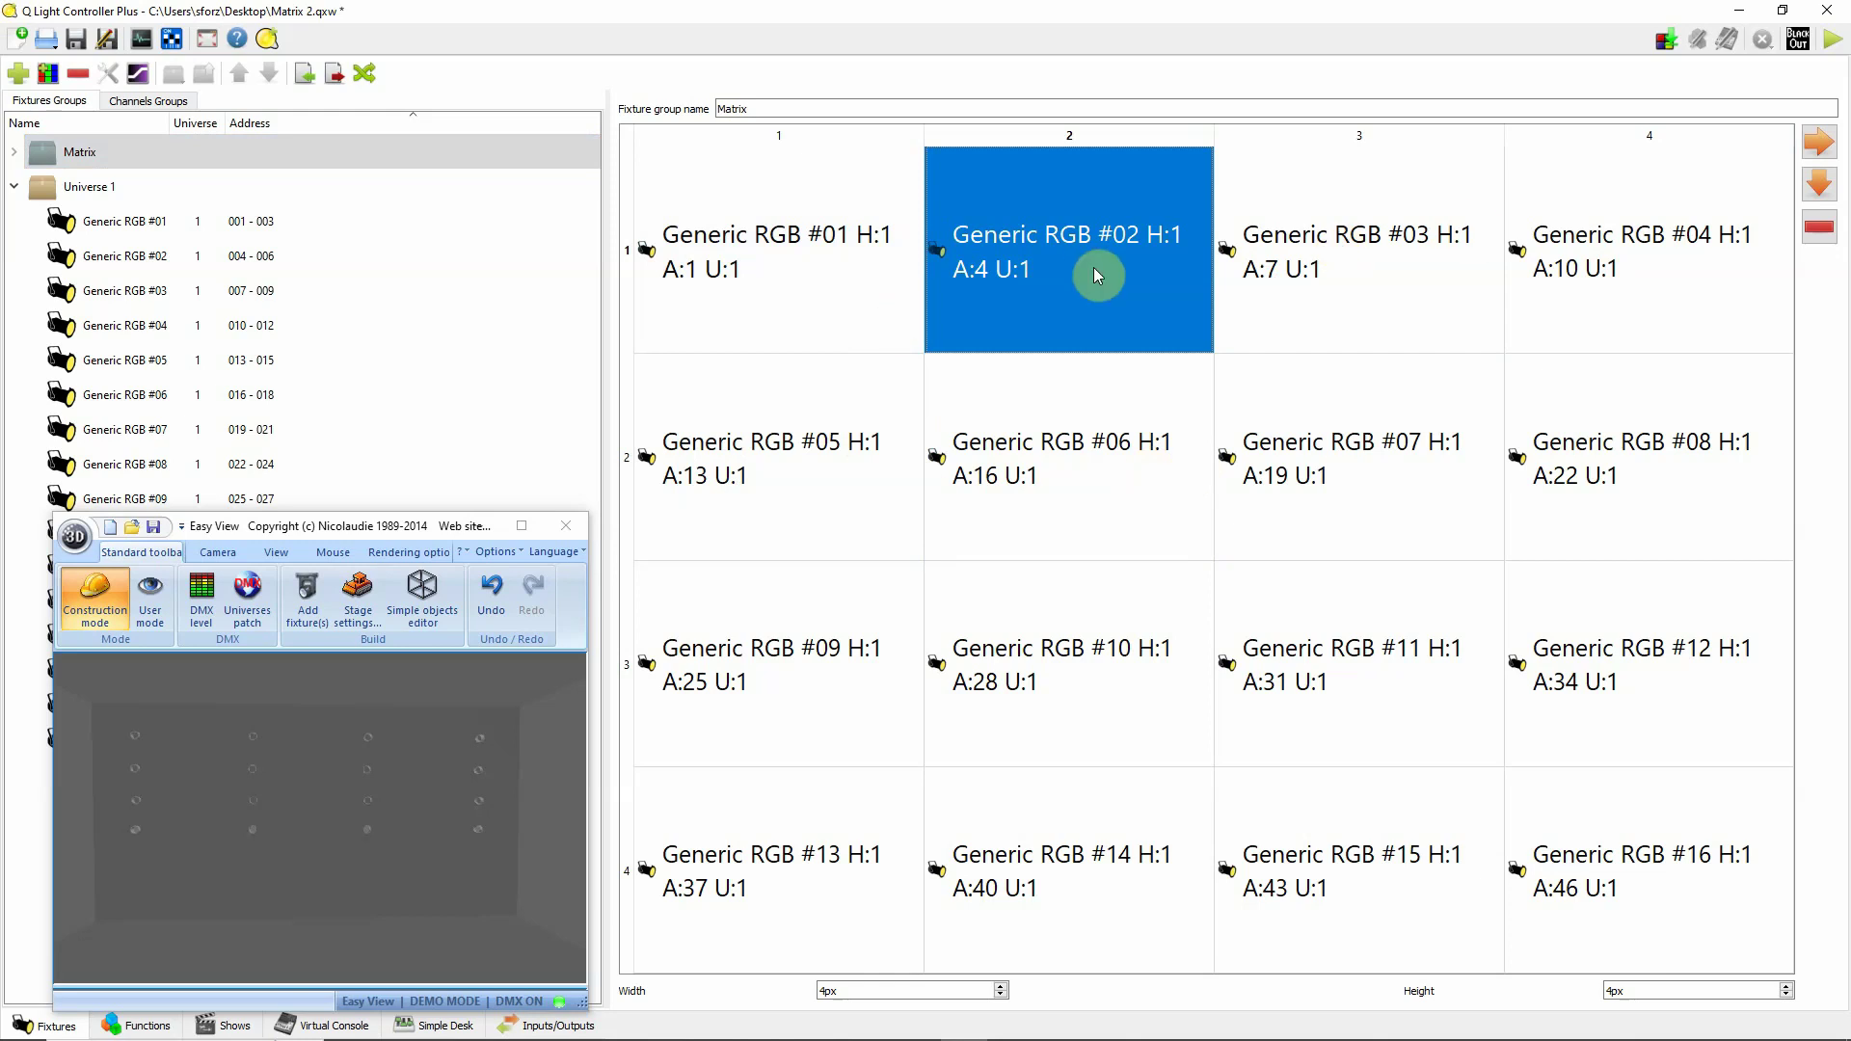
pyautogui.click(732, 326)
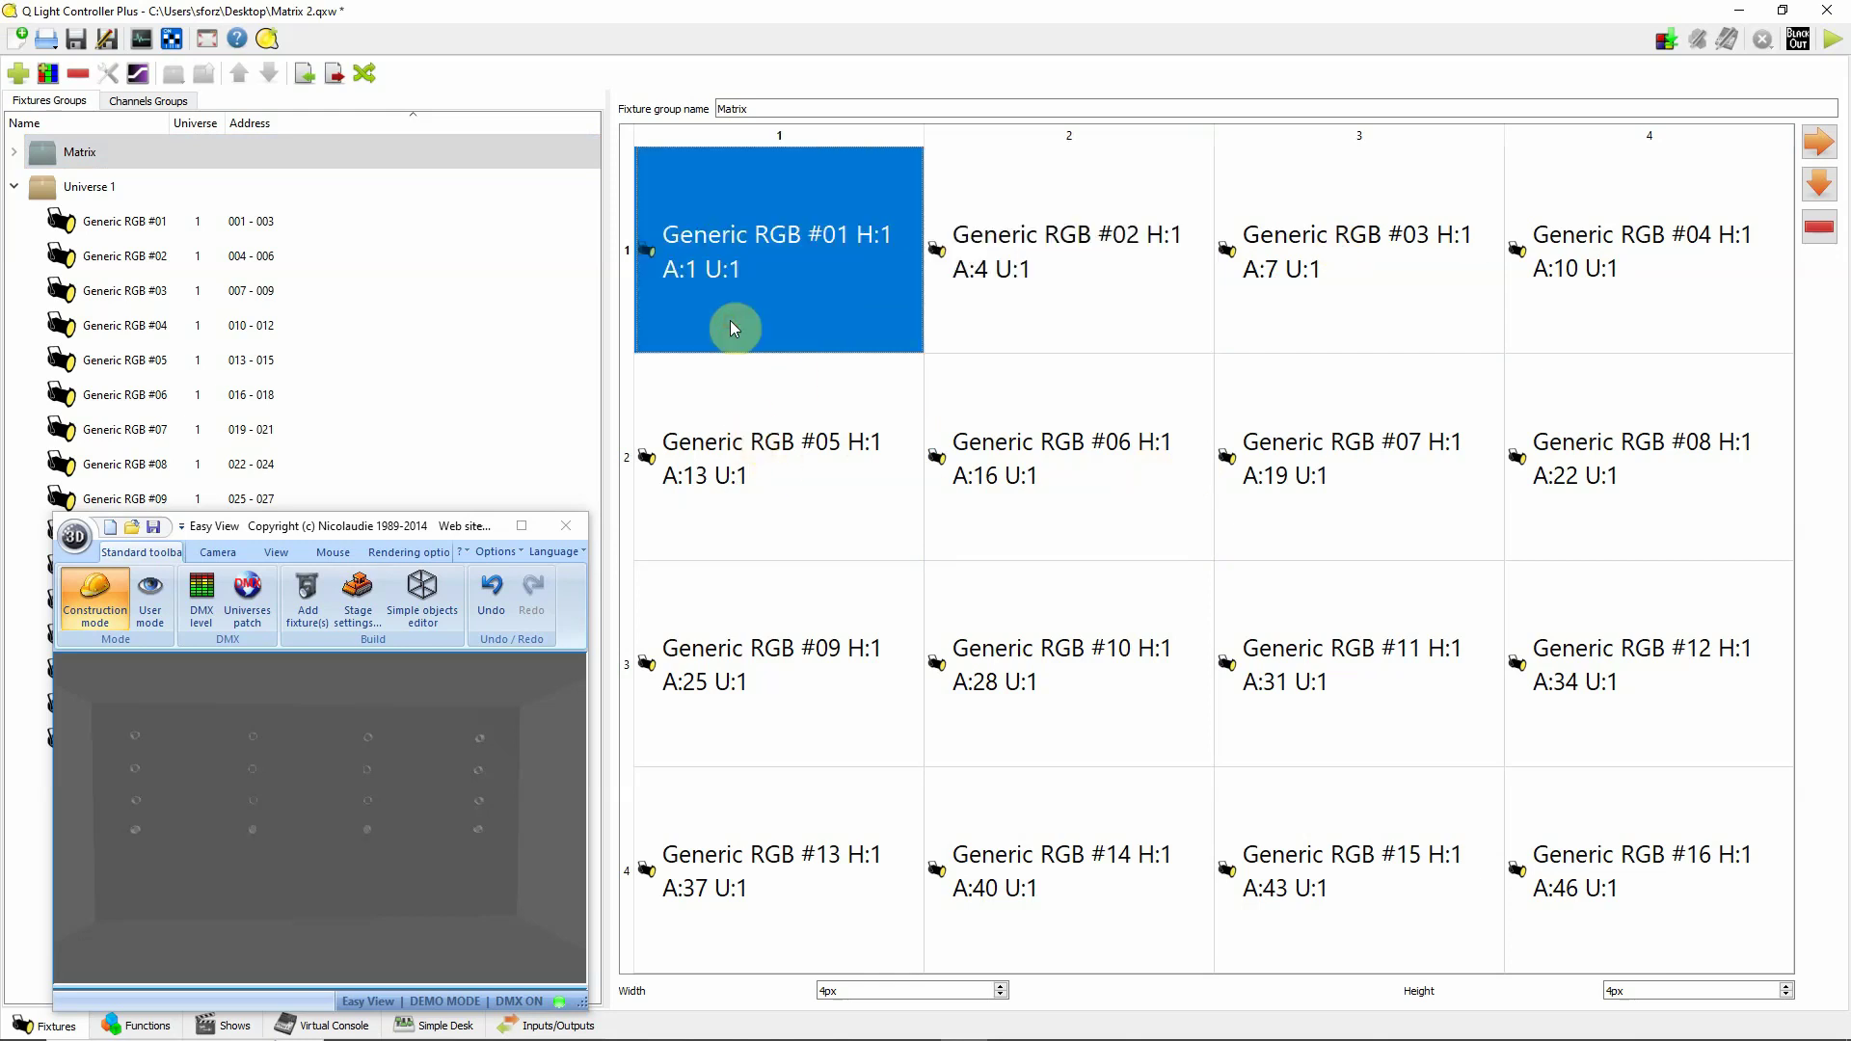
pyautogui.moveTo(776, 292); pyautogui.dragTo(808, 482)
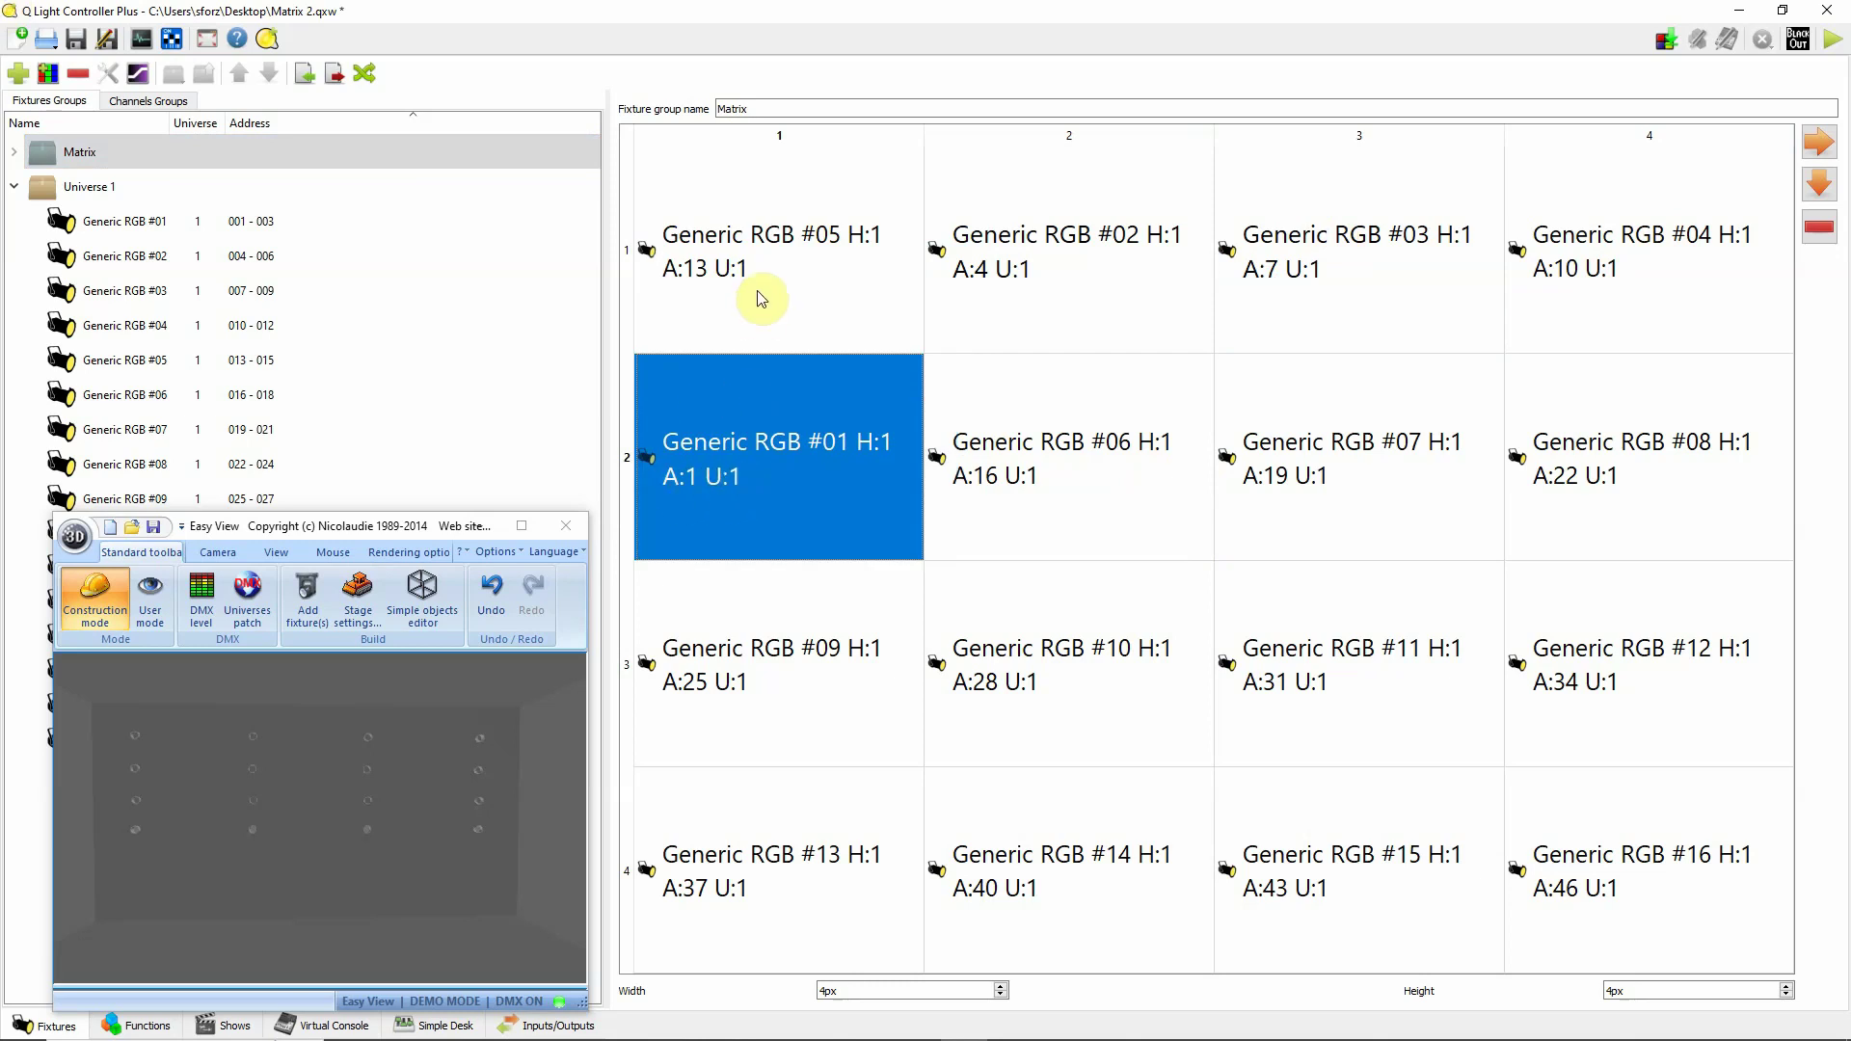
pyautogui.moveTo(777, 467); pyautogui.dragTo(779, 263)
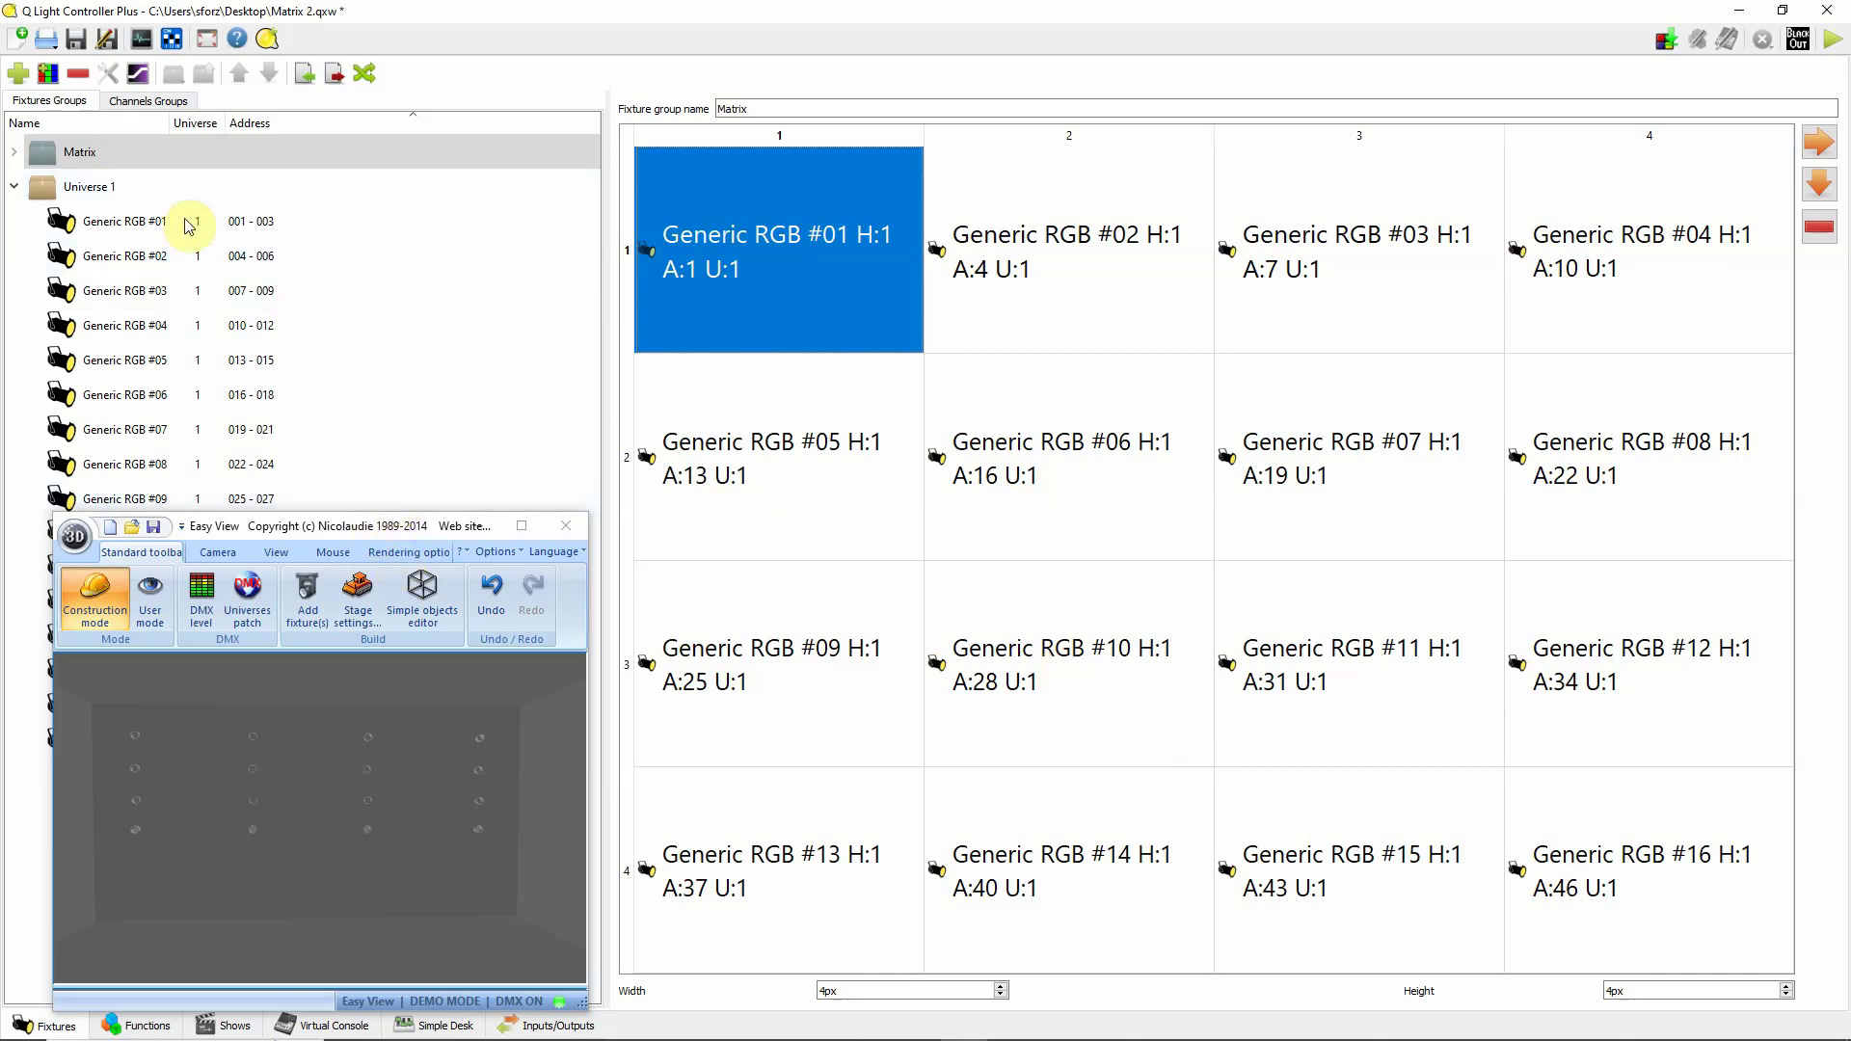
pyautogui.moveTo(360, 529); pyautogui.dragTo(1520, 151)
# Open the Red scene from the Functions list, lighting every RGB fixture at red 255 in the 3D view.
pyautogui.click(138, 1030)
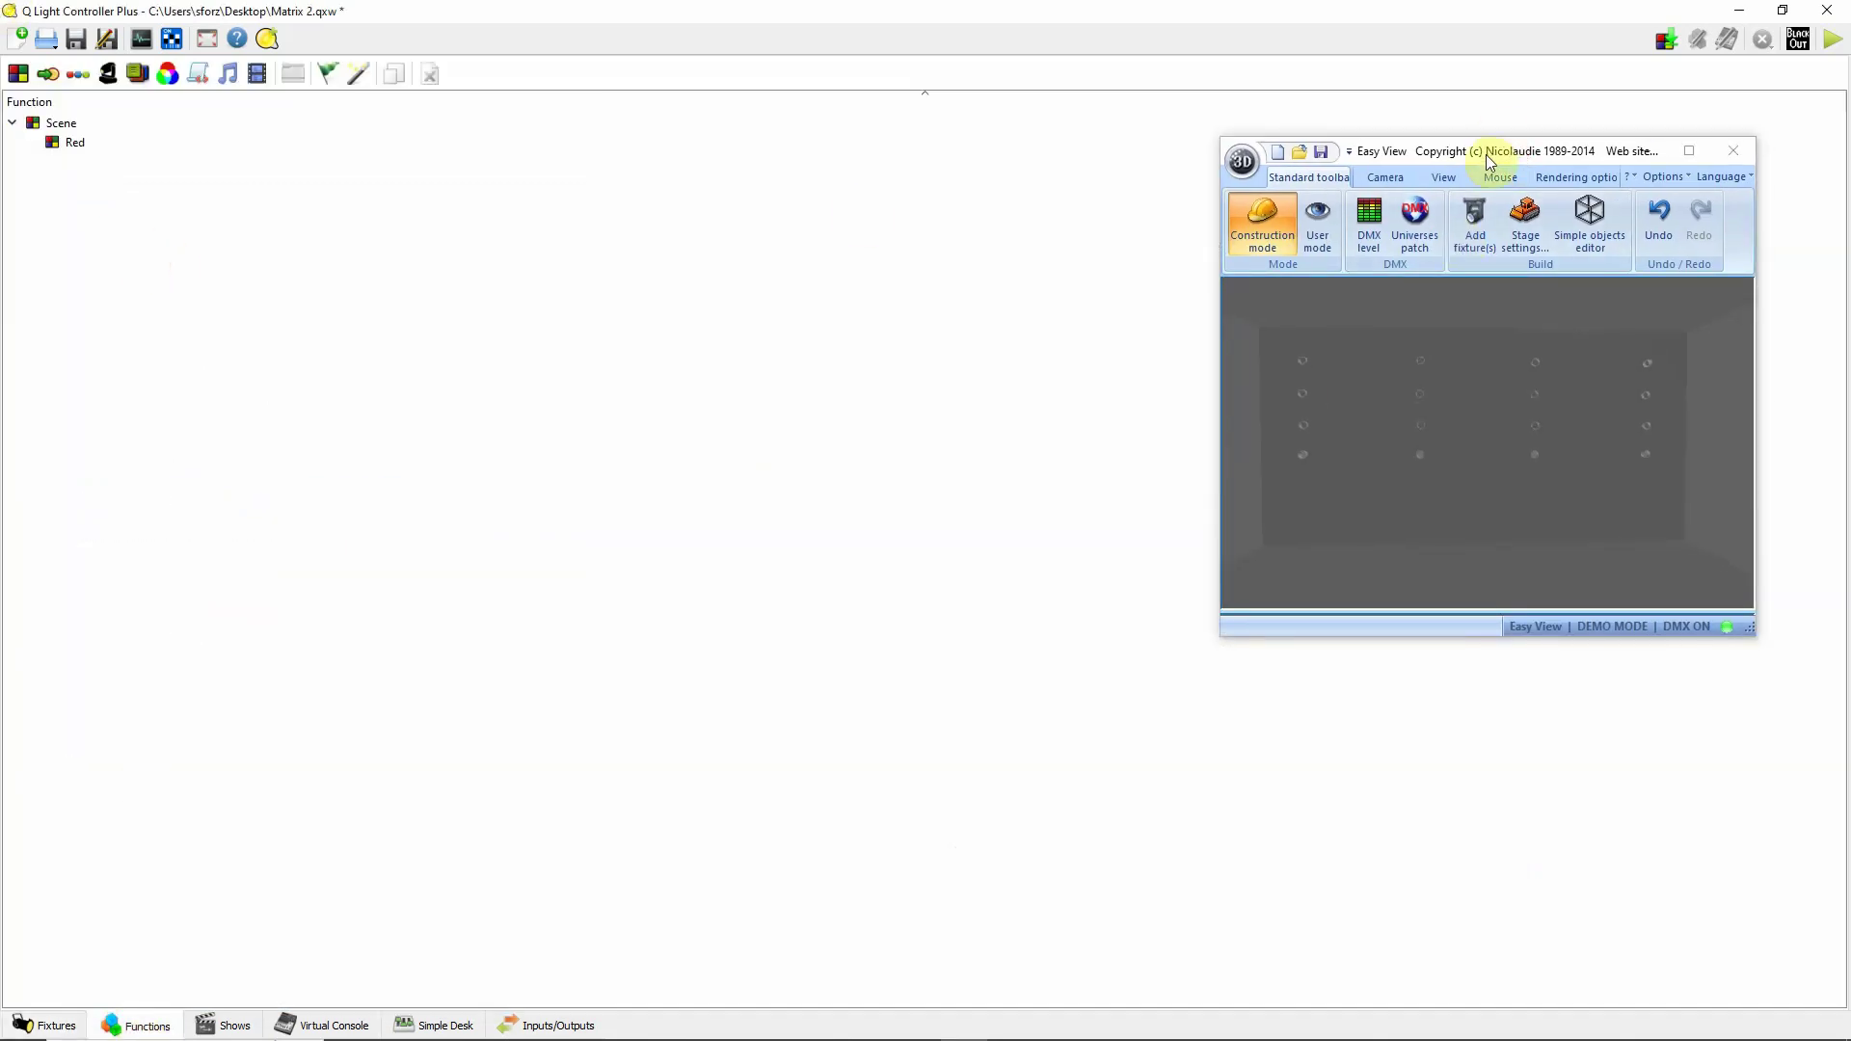
pyautogui.moveTo(1485, 156); pyautogui.dragTo(1542, 112)
pyautogui.click(123, 147)
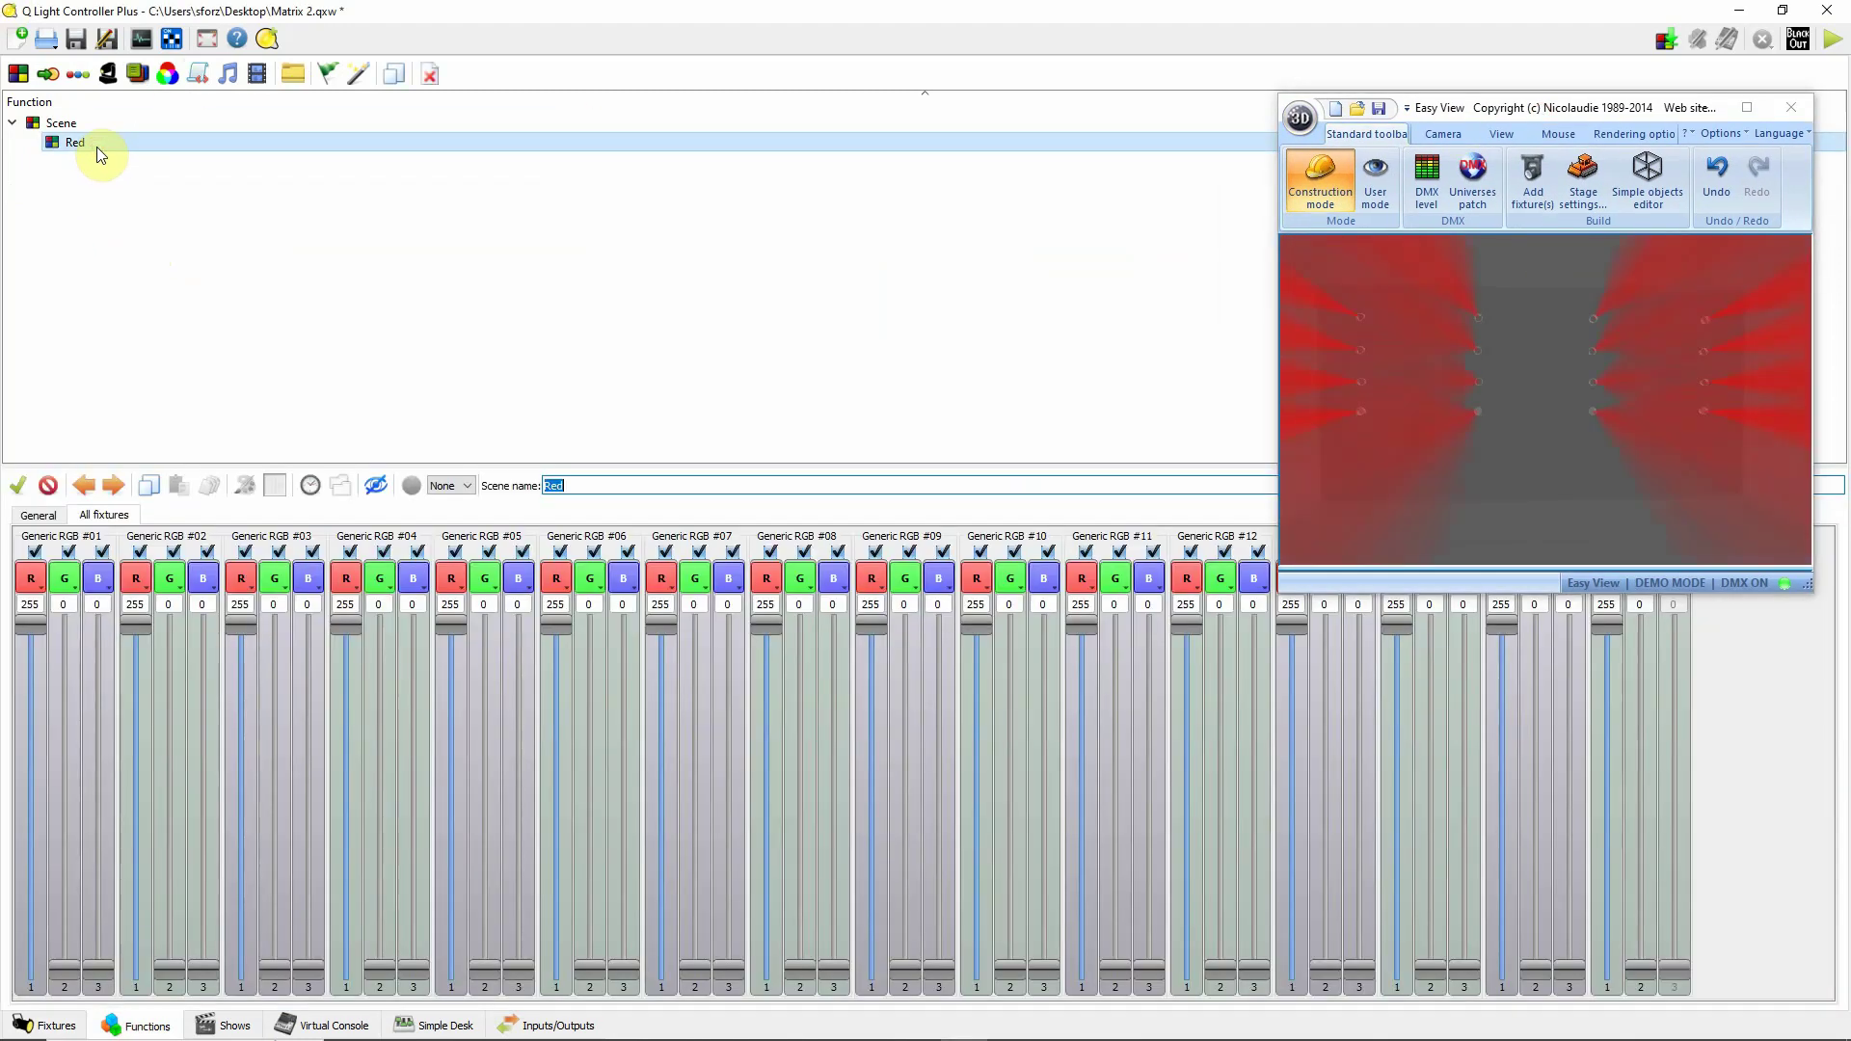
pyautogui.click(1658, 531)
pyautogui.moveTo(1542, 424); pyautogui.dragTo(1542, 469)
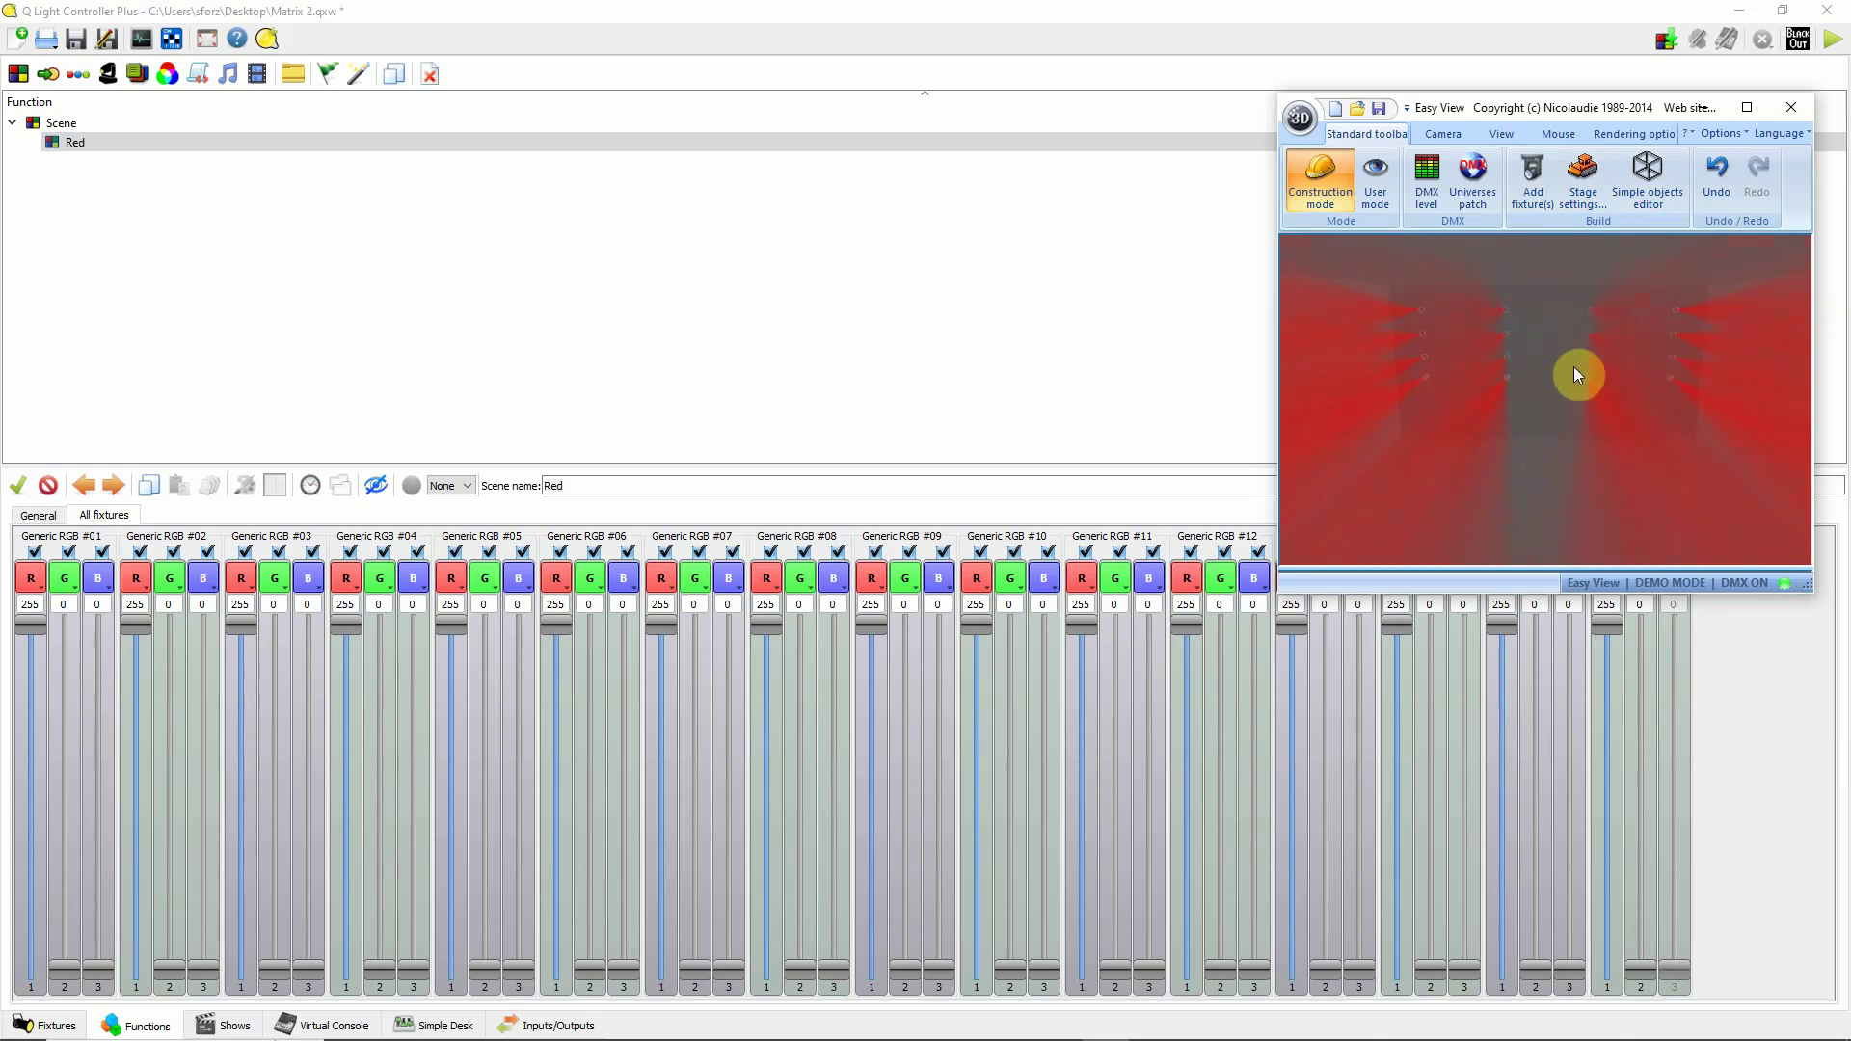
# Create a new RGB Matrix function assigned to the Matrix fixture group.
pyautogui.click(68, 130)
pyautogui.moveTo(1515, 100); pyautogui.dragTo(526, 373)
pyautogui.click(168, 74)
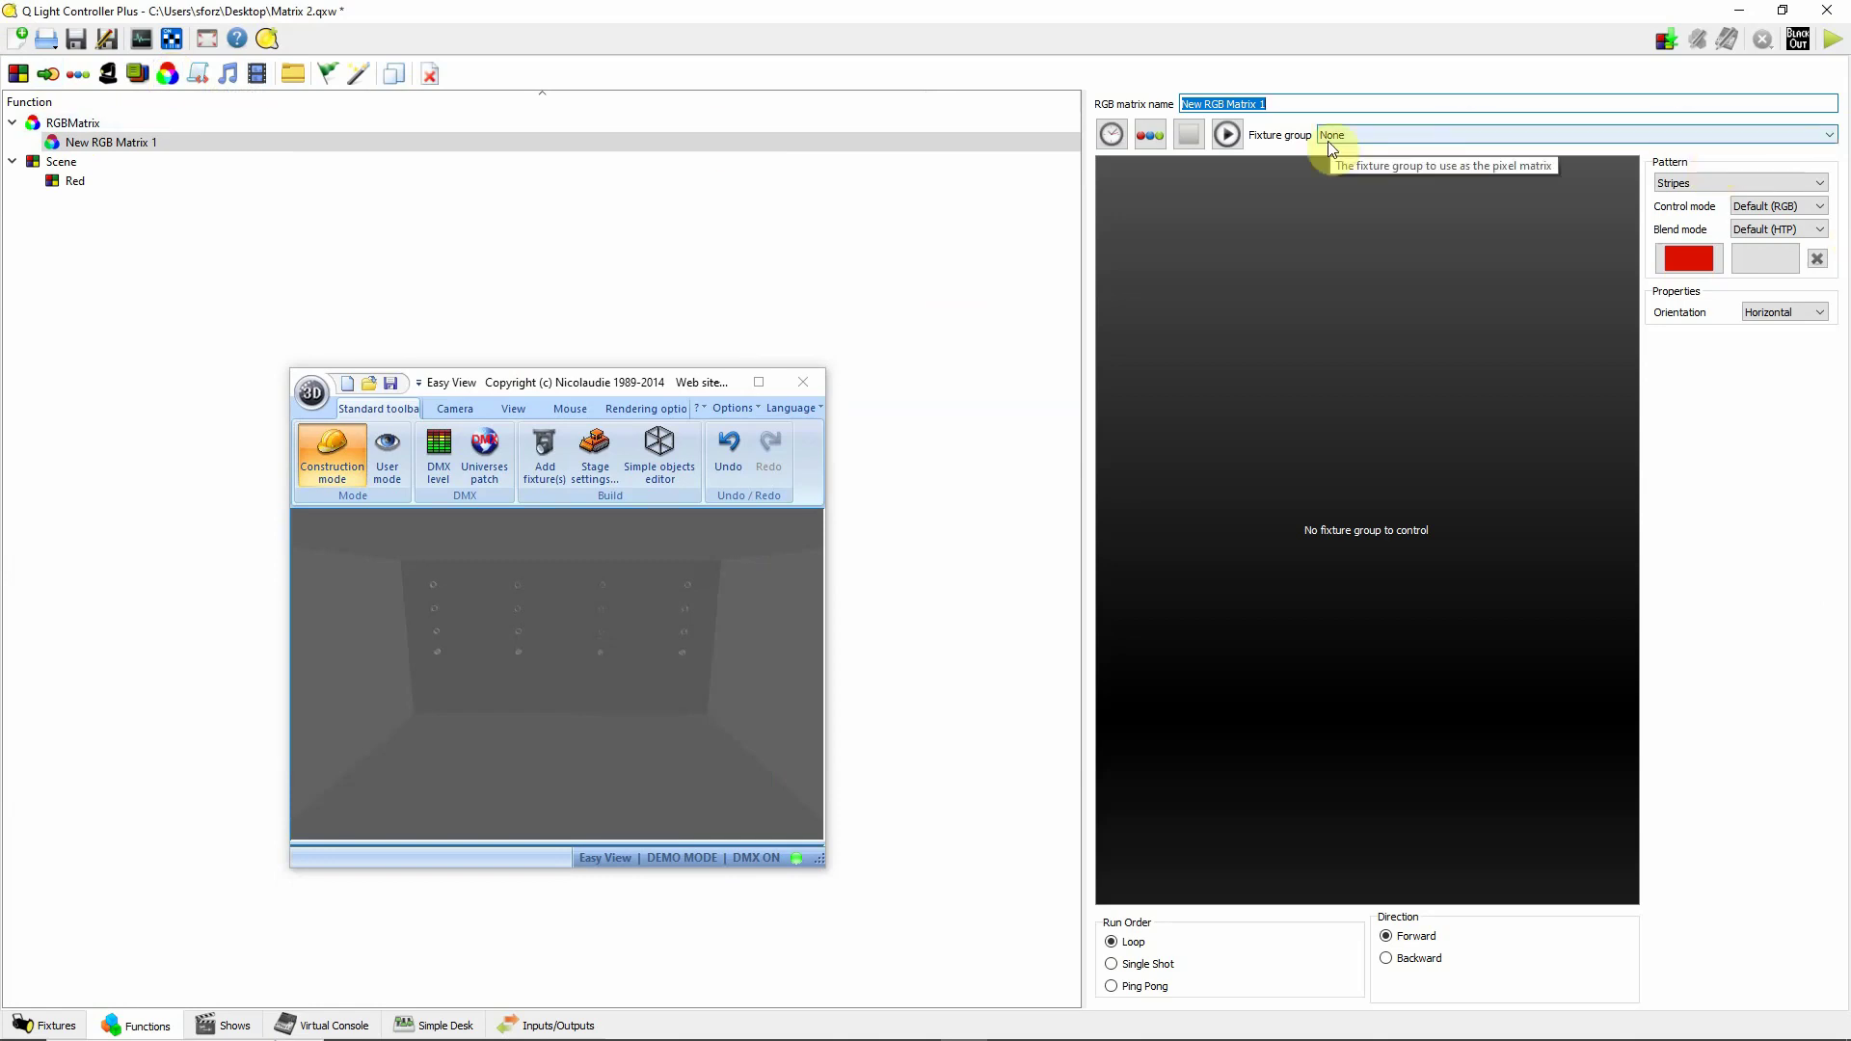
pyautogui.click(1386, 135)
pyautogui.click(1367, 162)
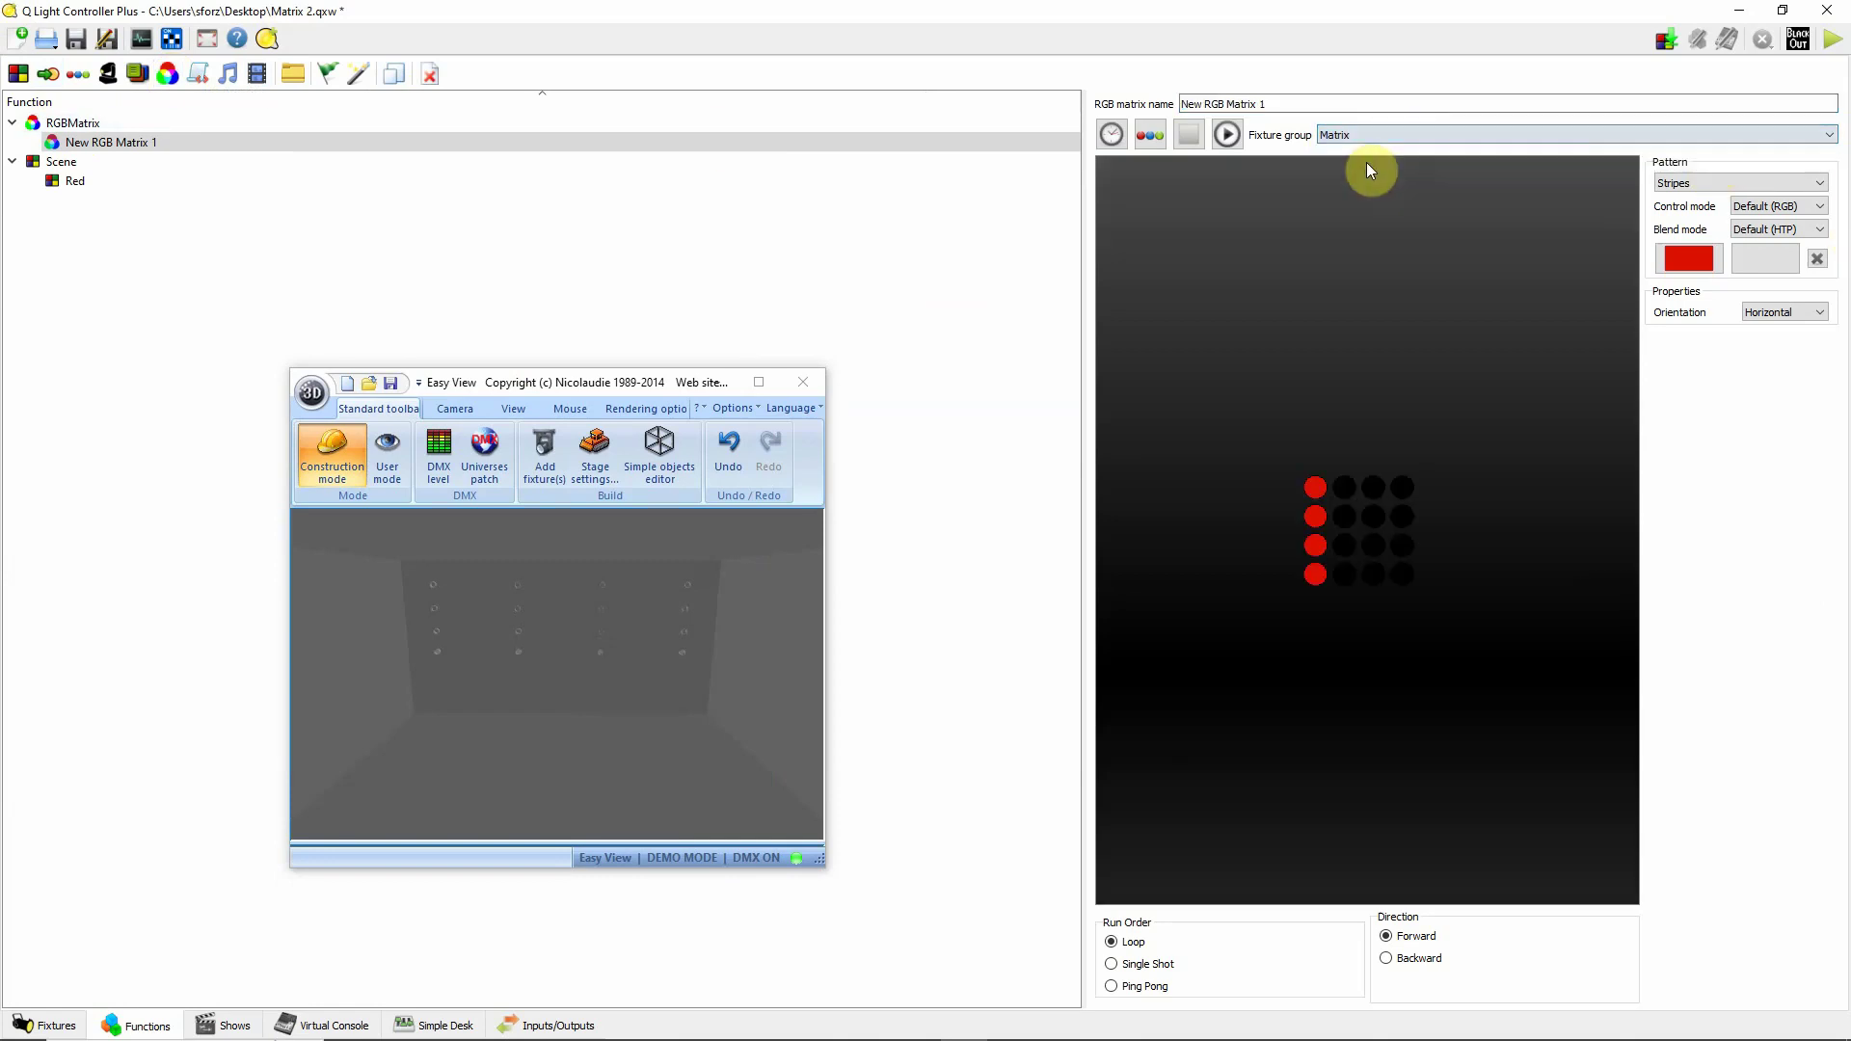
# Play New RGB Matrix 1 so red Stripes sweep across the 4×4 grid.
pyautogui.moveTo(657, 391); pyautogui.dragTo(871, 229)
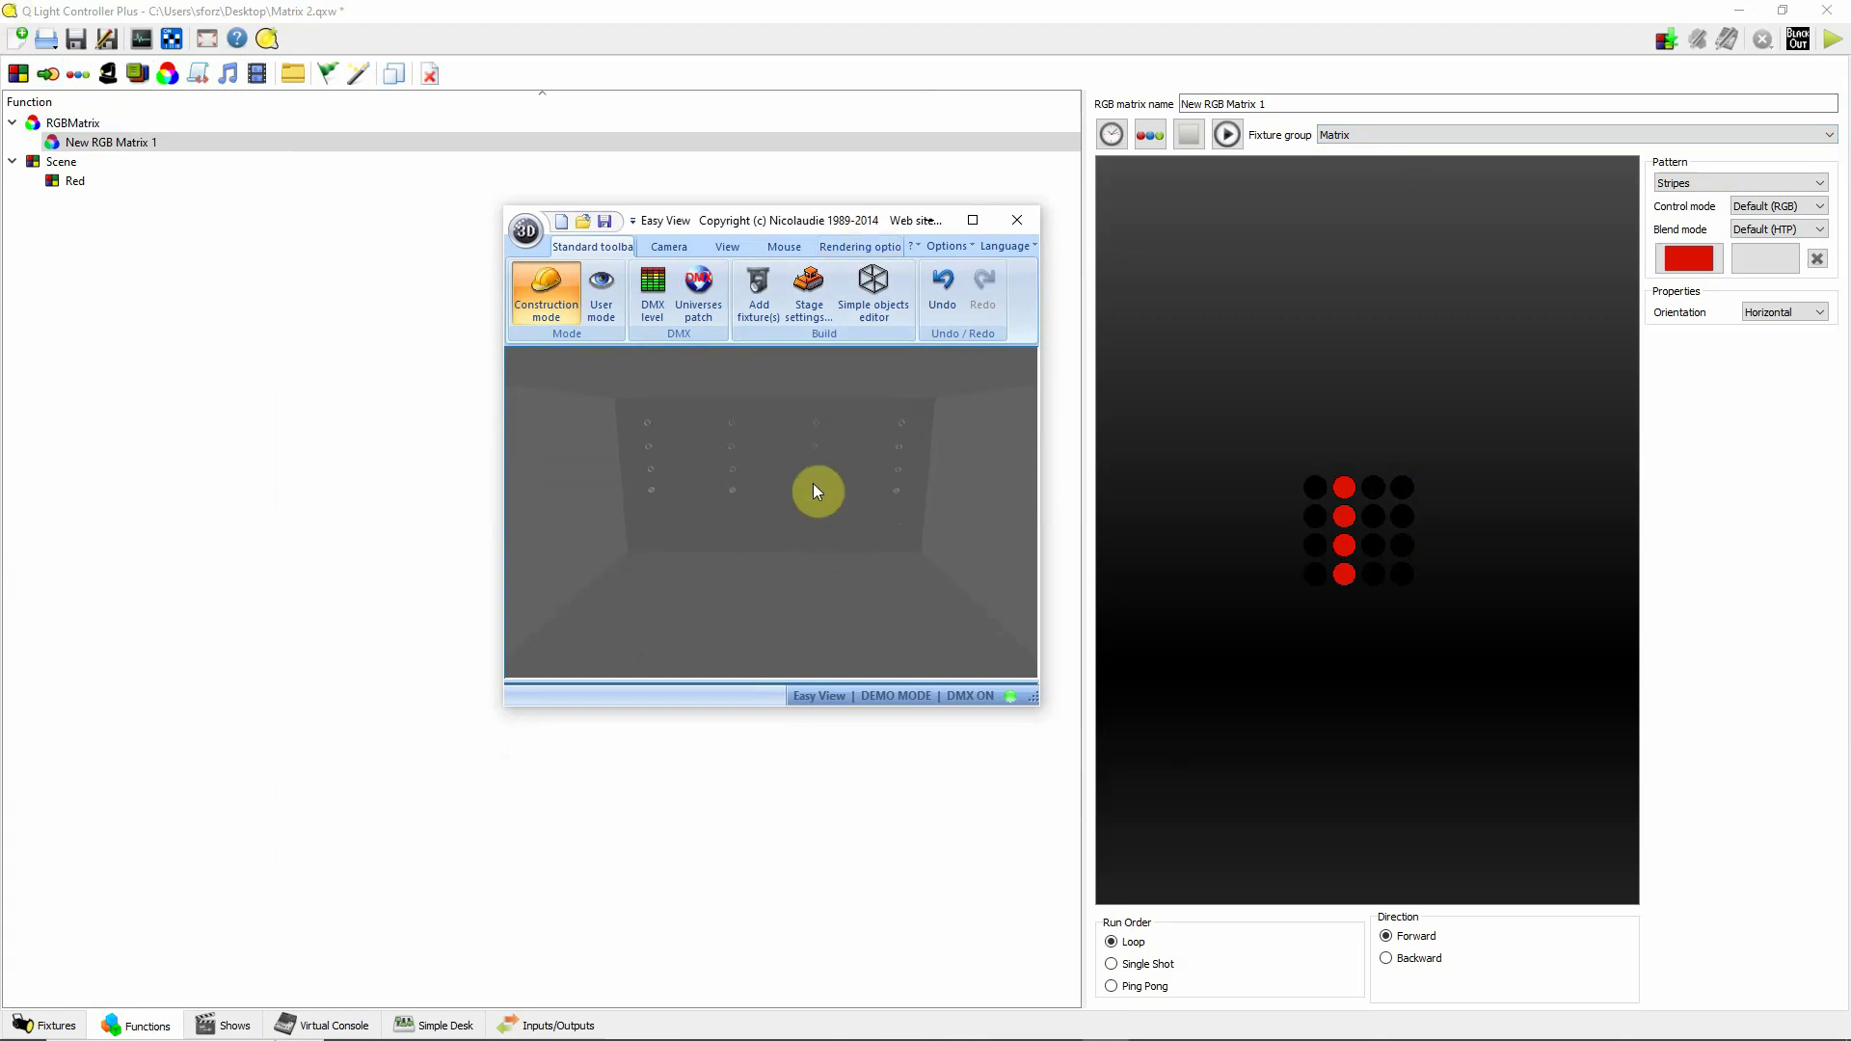
pyautogui.click(1227, 135)
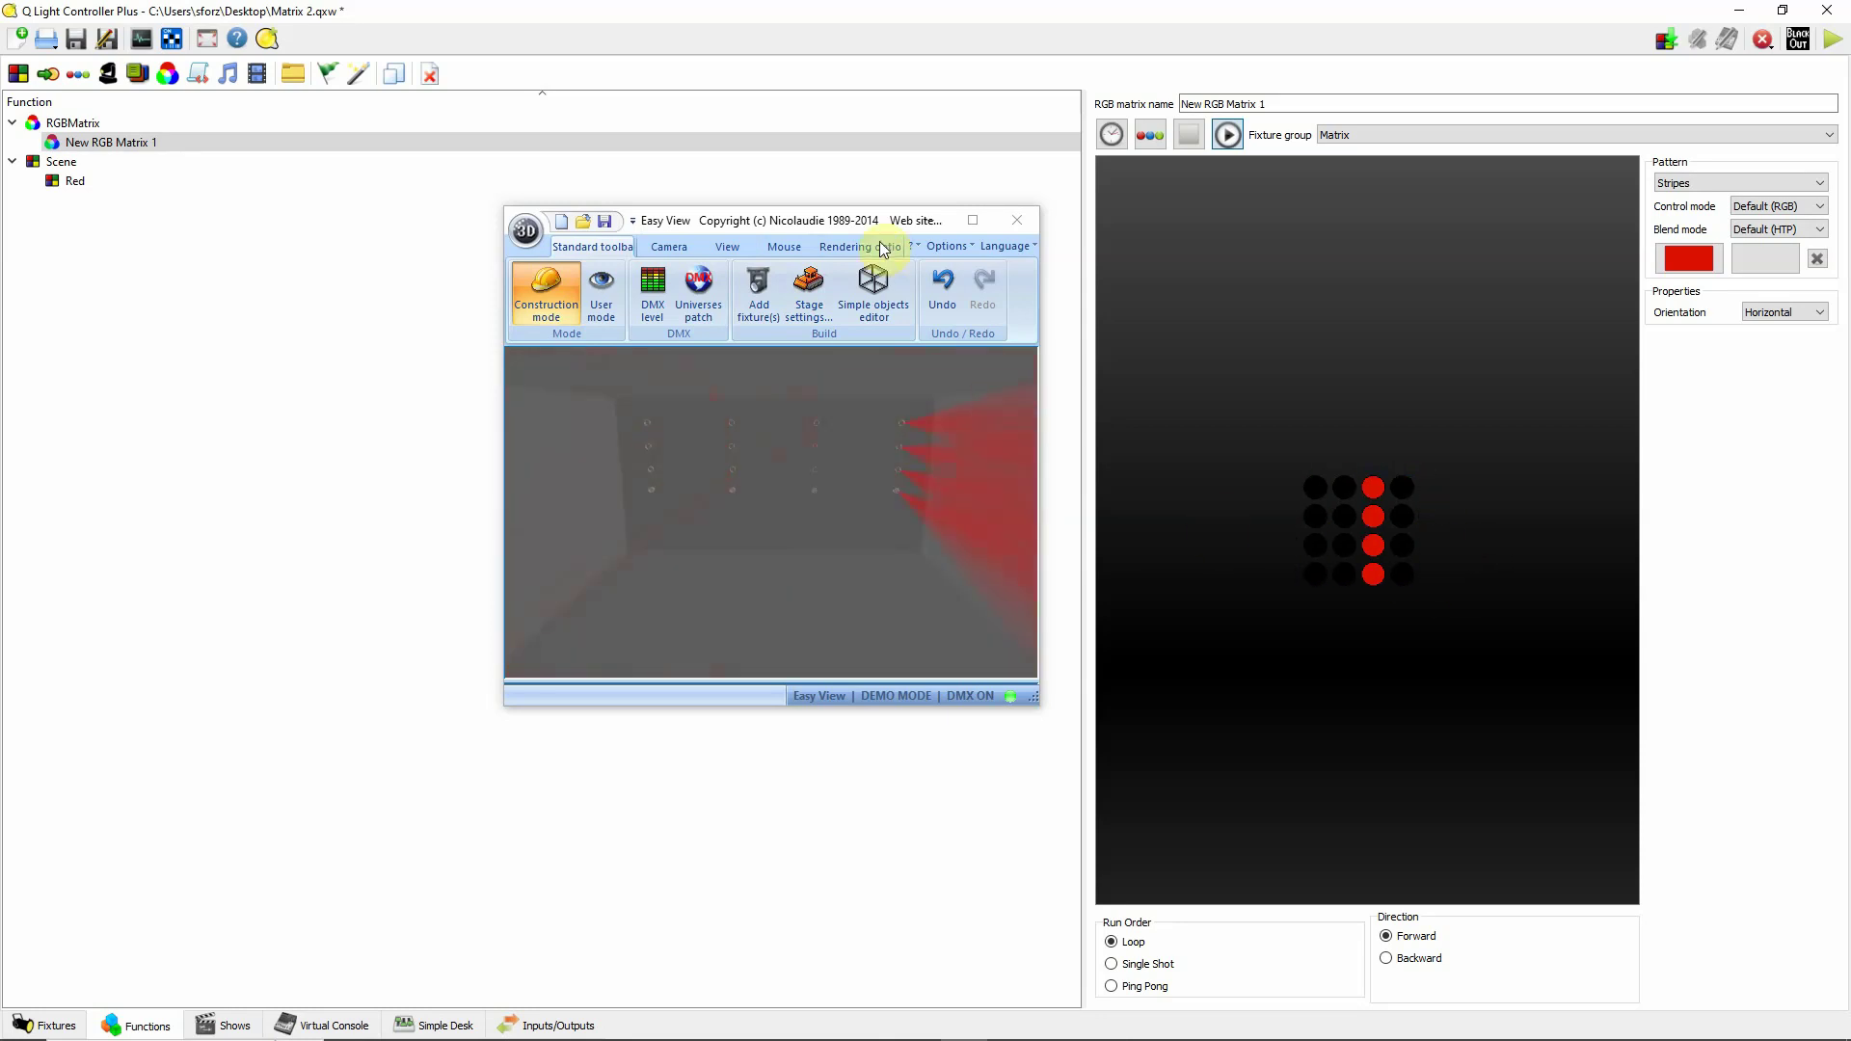
pyautogui.moveTo(827, 221); pyautogui.dragTo(476, 412)
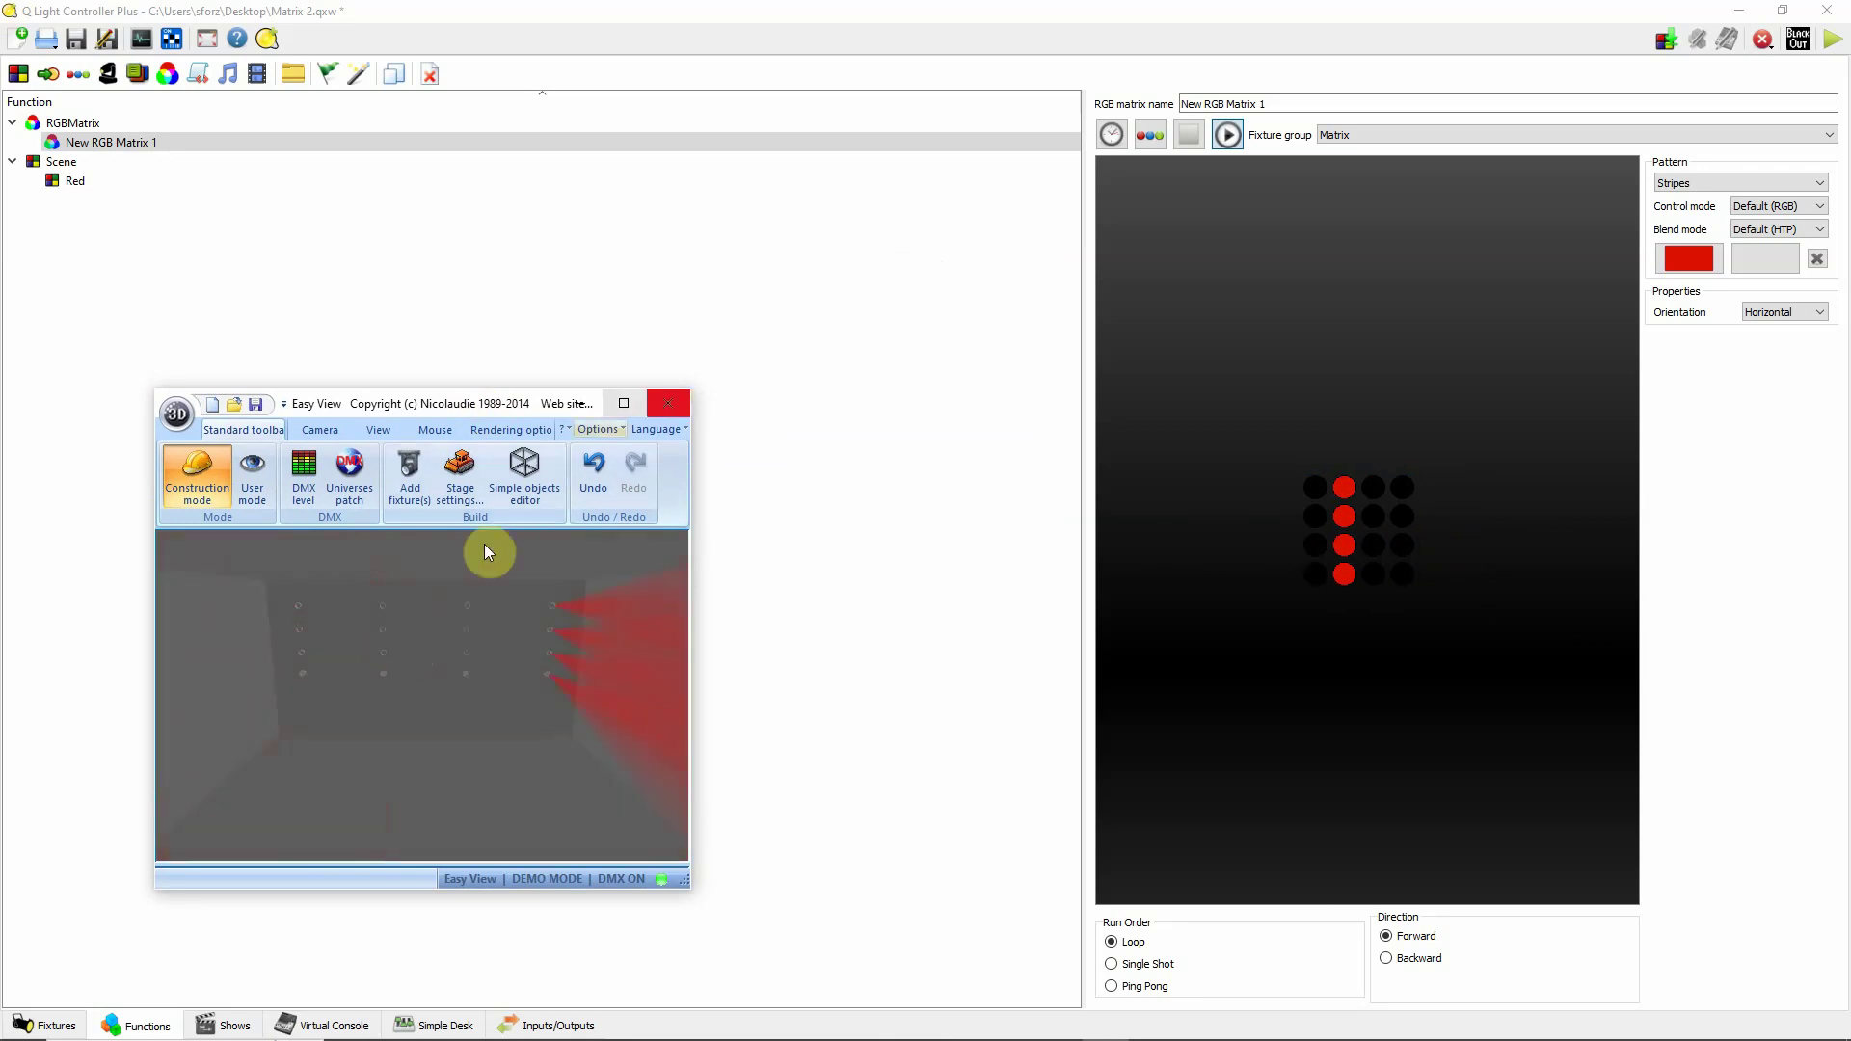
# Set New RGB Matrix 1's hold time to 411 ms on the speed dial, then close it.
pyautogui.click(1113, 135)
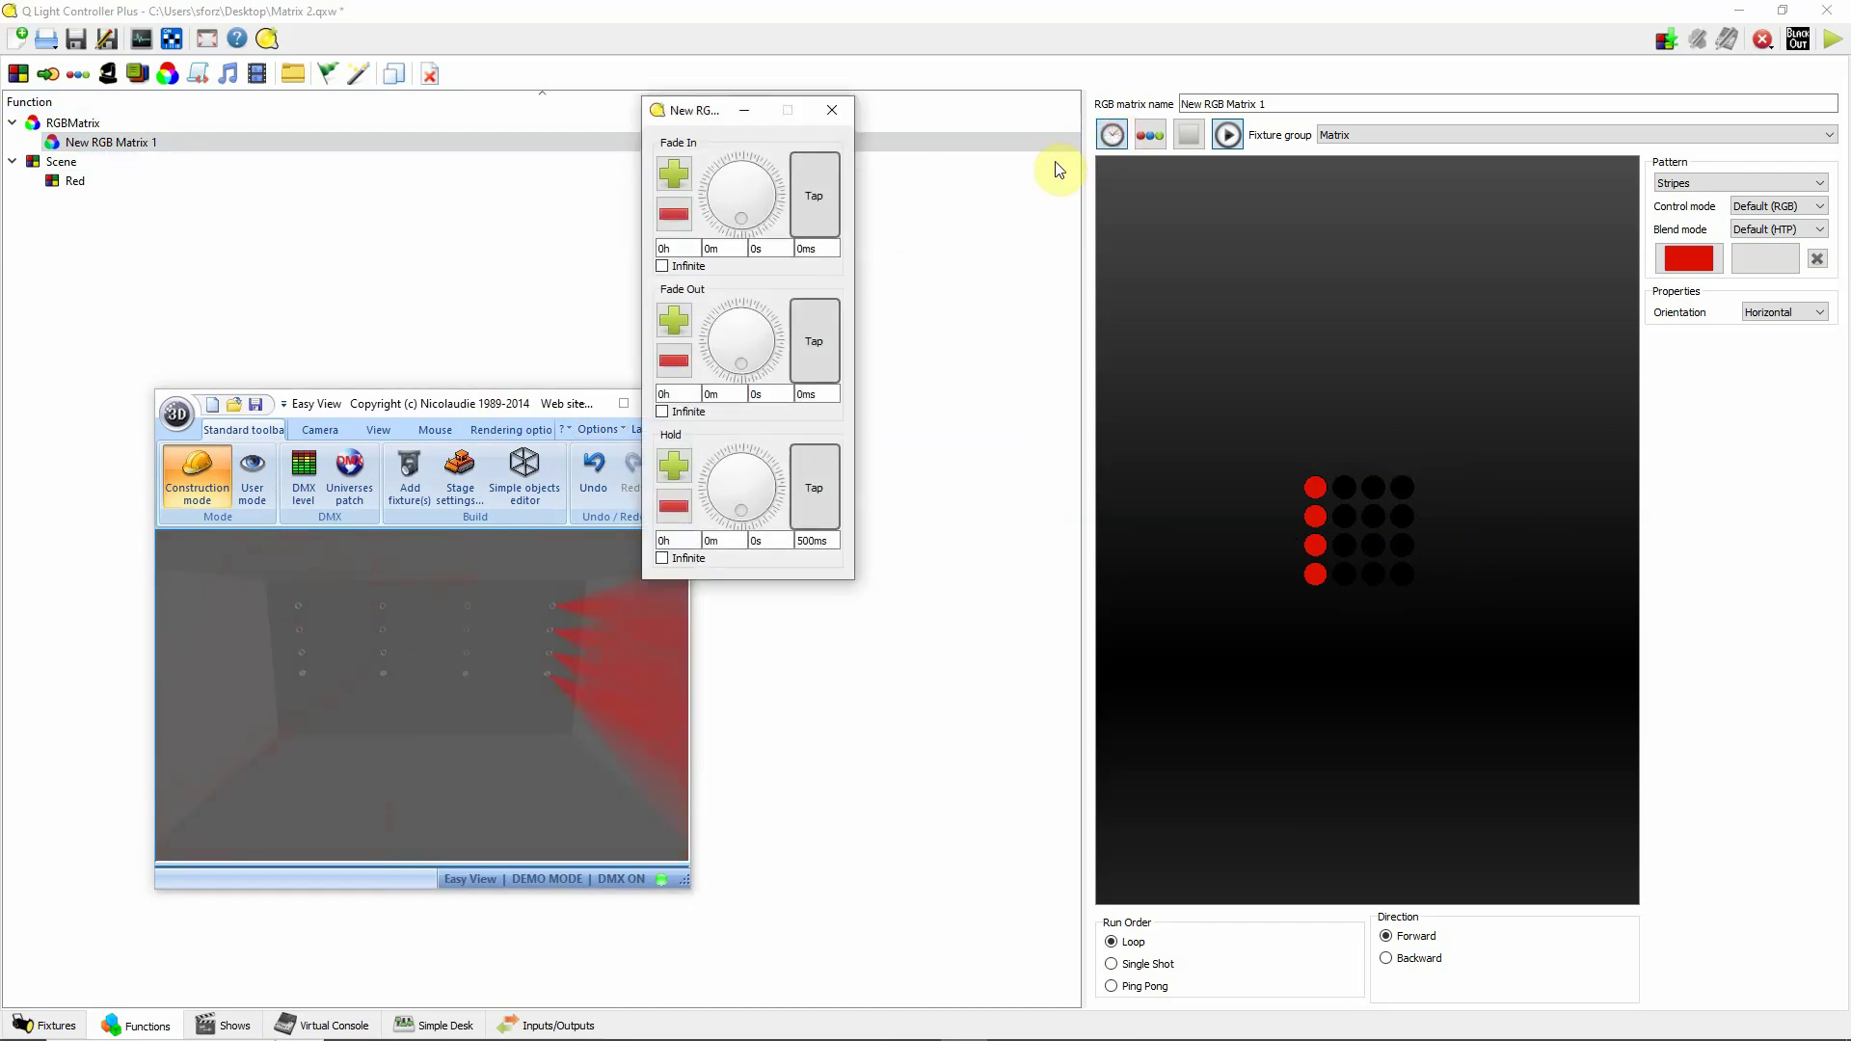
pyautogui.moveTo(736, 516); pyautogui.dragTo(759, 478)
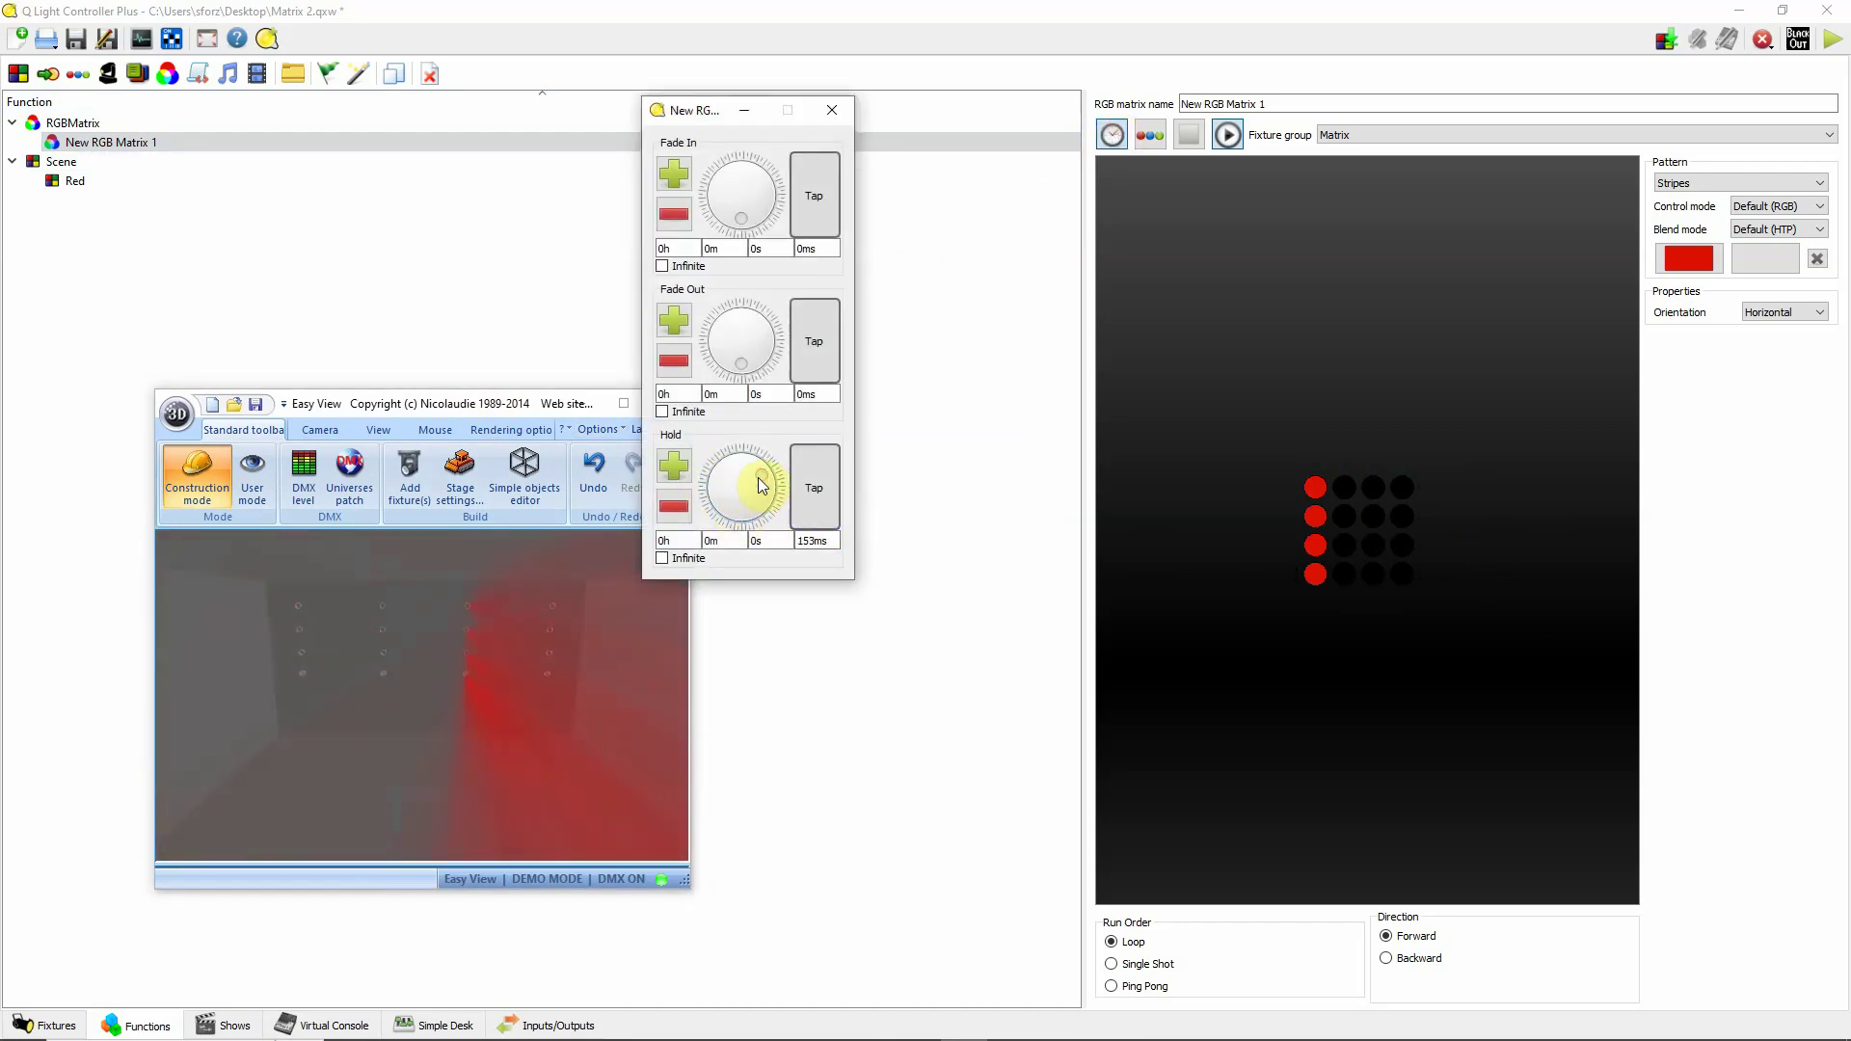
pyautogui.click(497, 691)
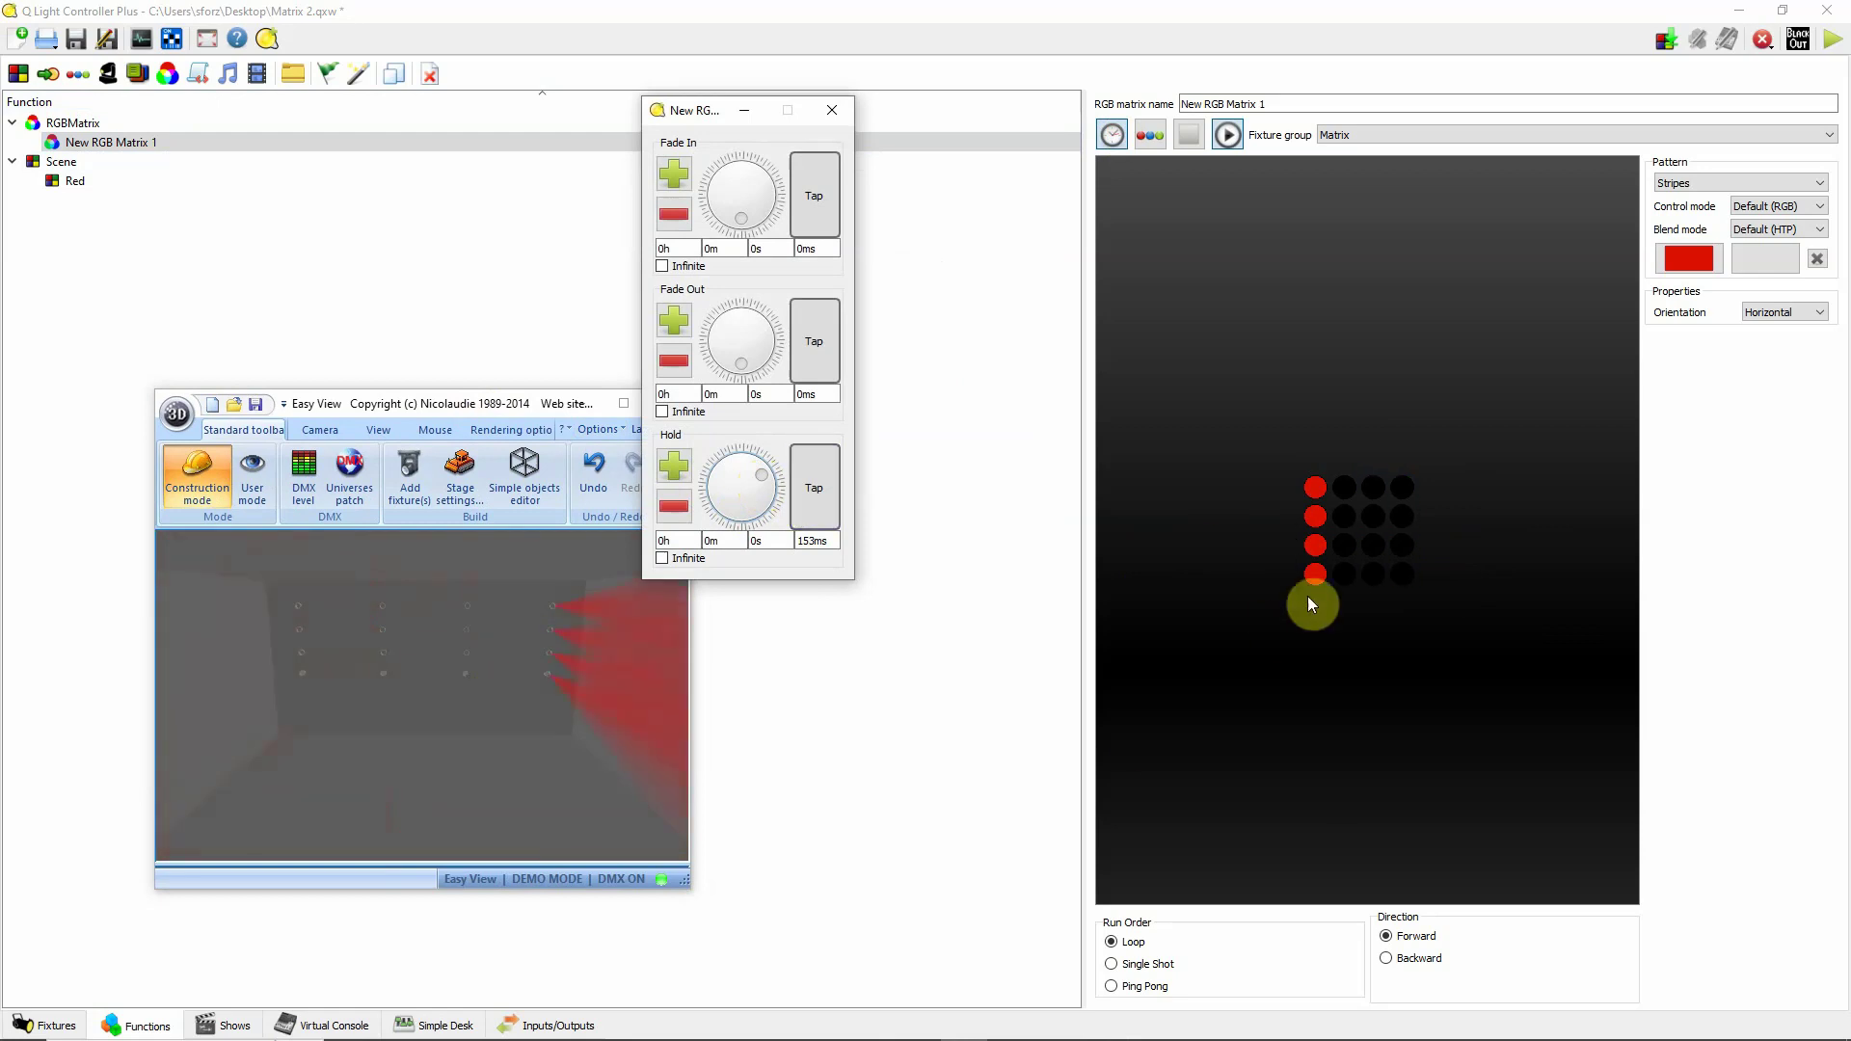
pyautogui.click(1352, 551)
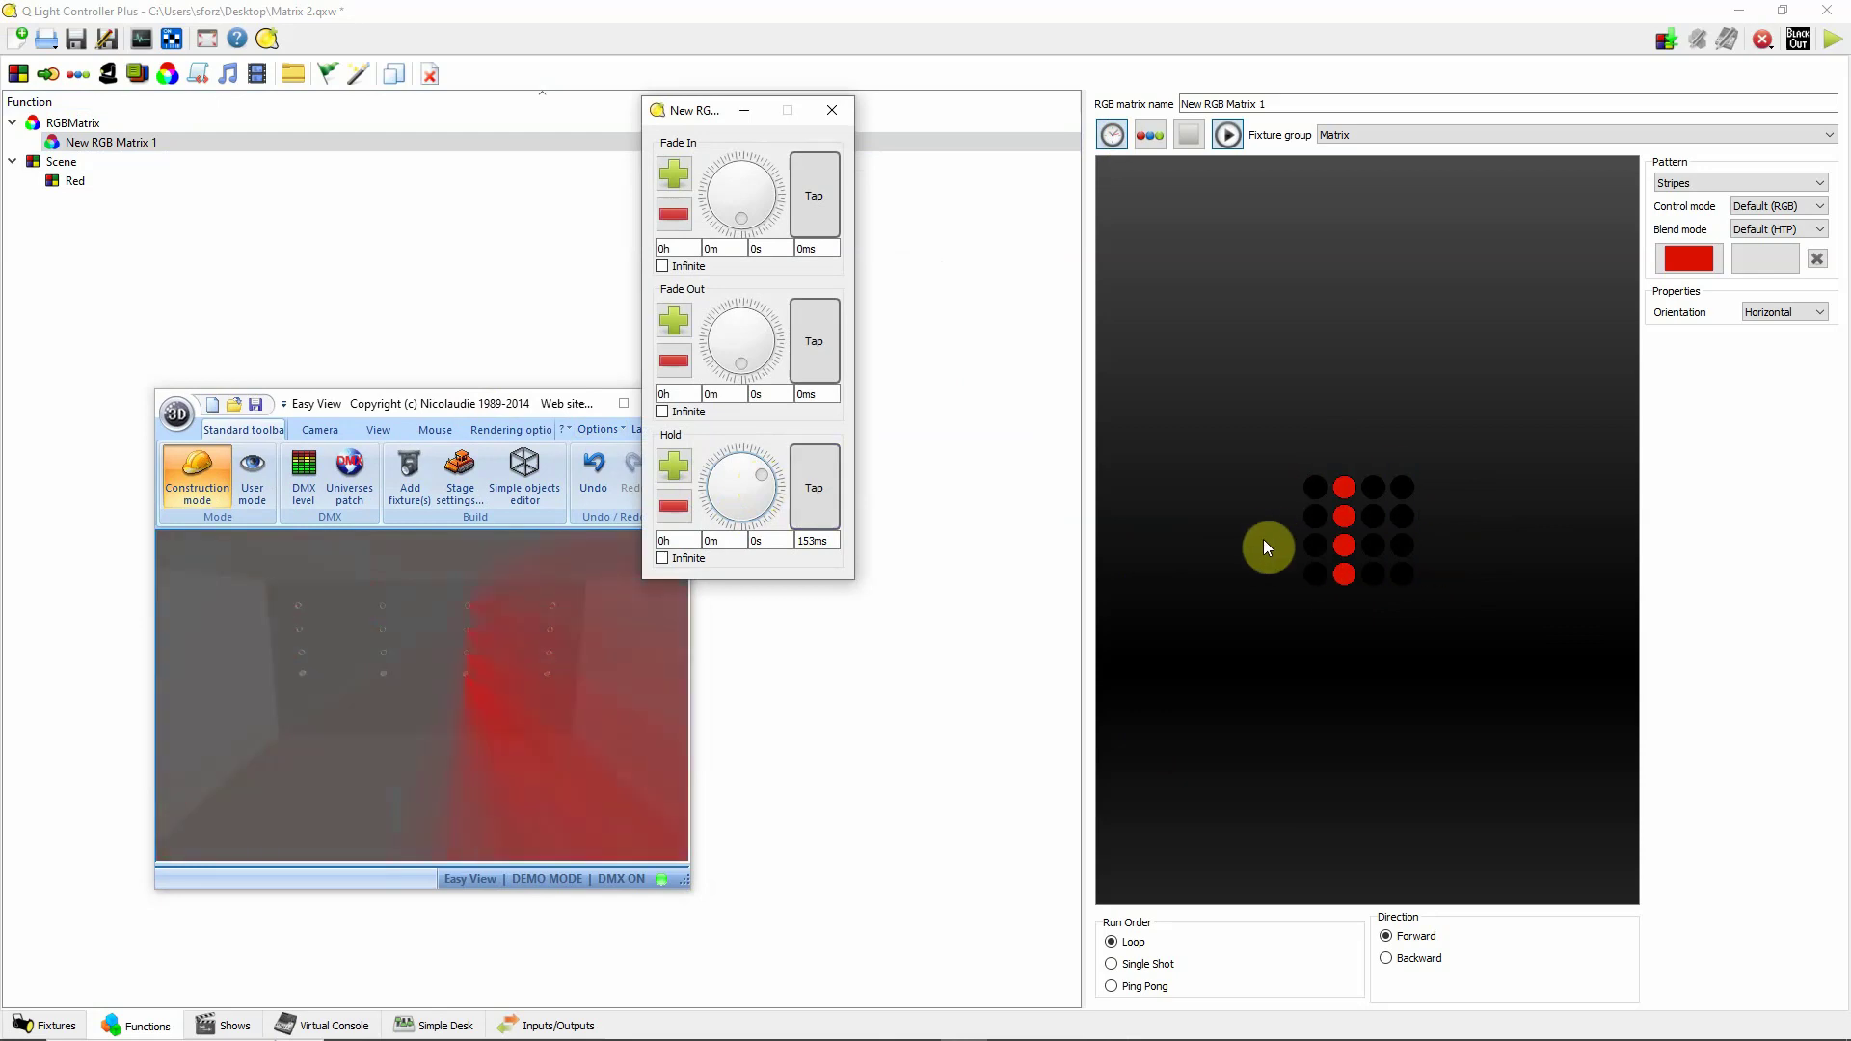
pyautogui.click(543, 683)
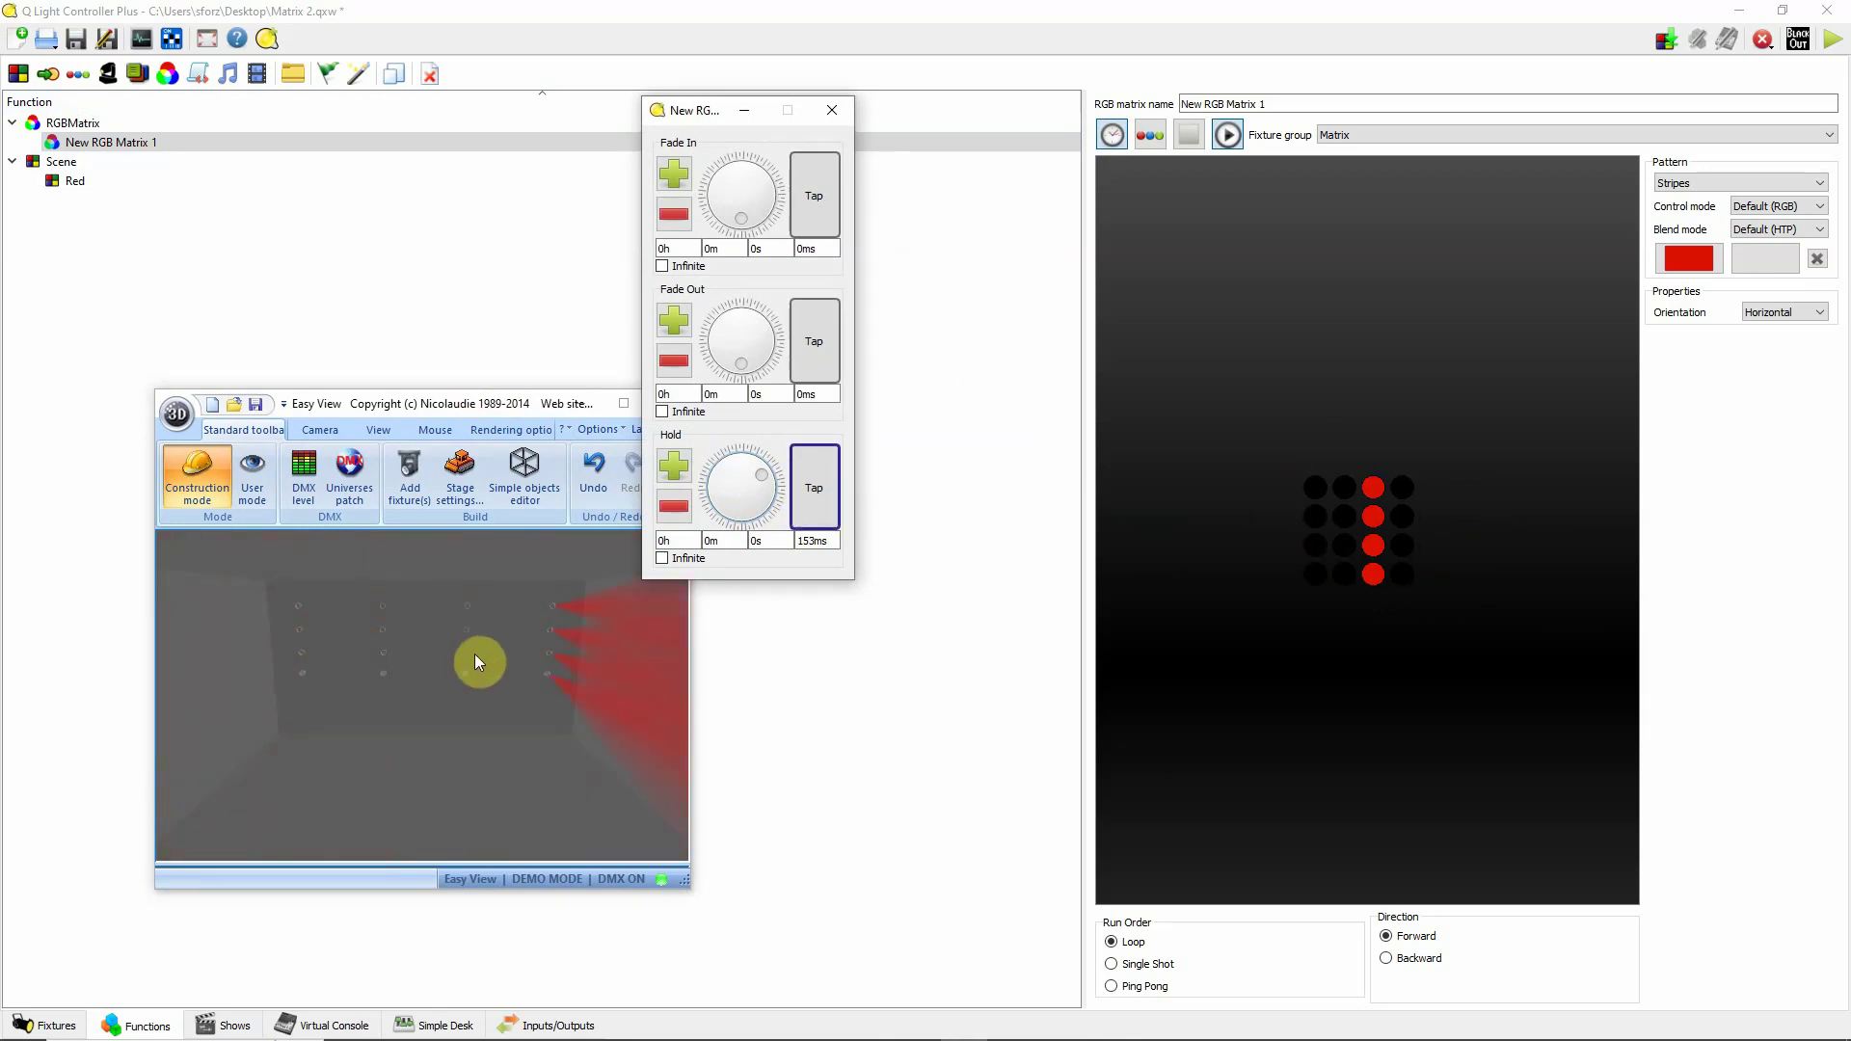
pyautogui.click(755, 499)
pyautogui.moveTo(755, 499)
pyautogui.mouseDown()
pyautogui.moveTo(738, 460)
pyautogui.moveTo(762, 484)
pyautogui.moveTo(738, 538)
pyautogui.moveTo(757, 508)
pyautogui.mouseUp()
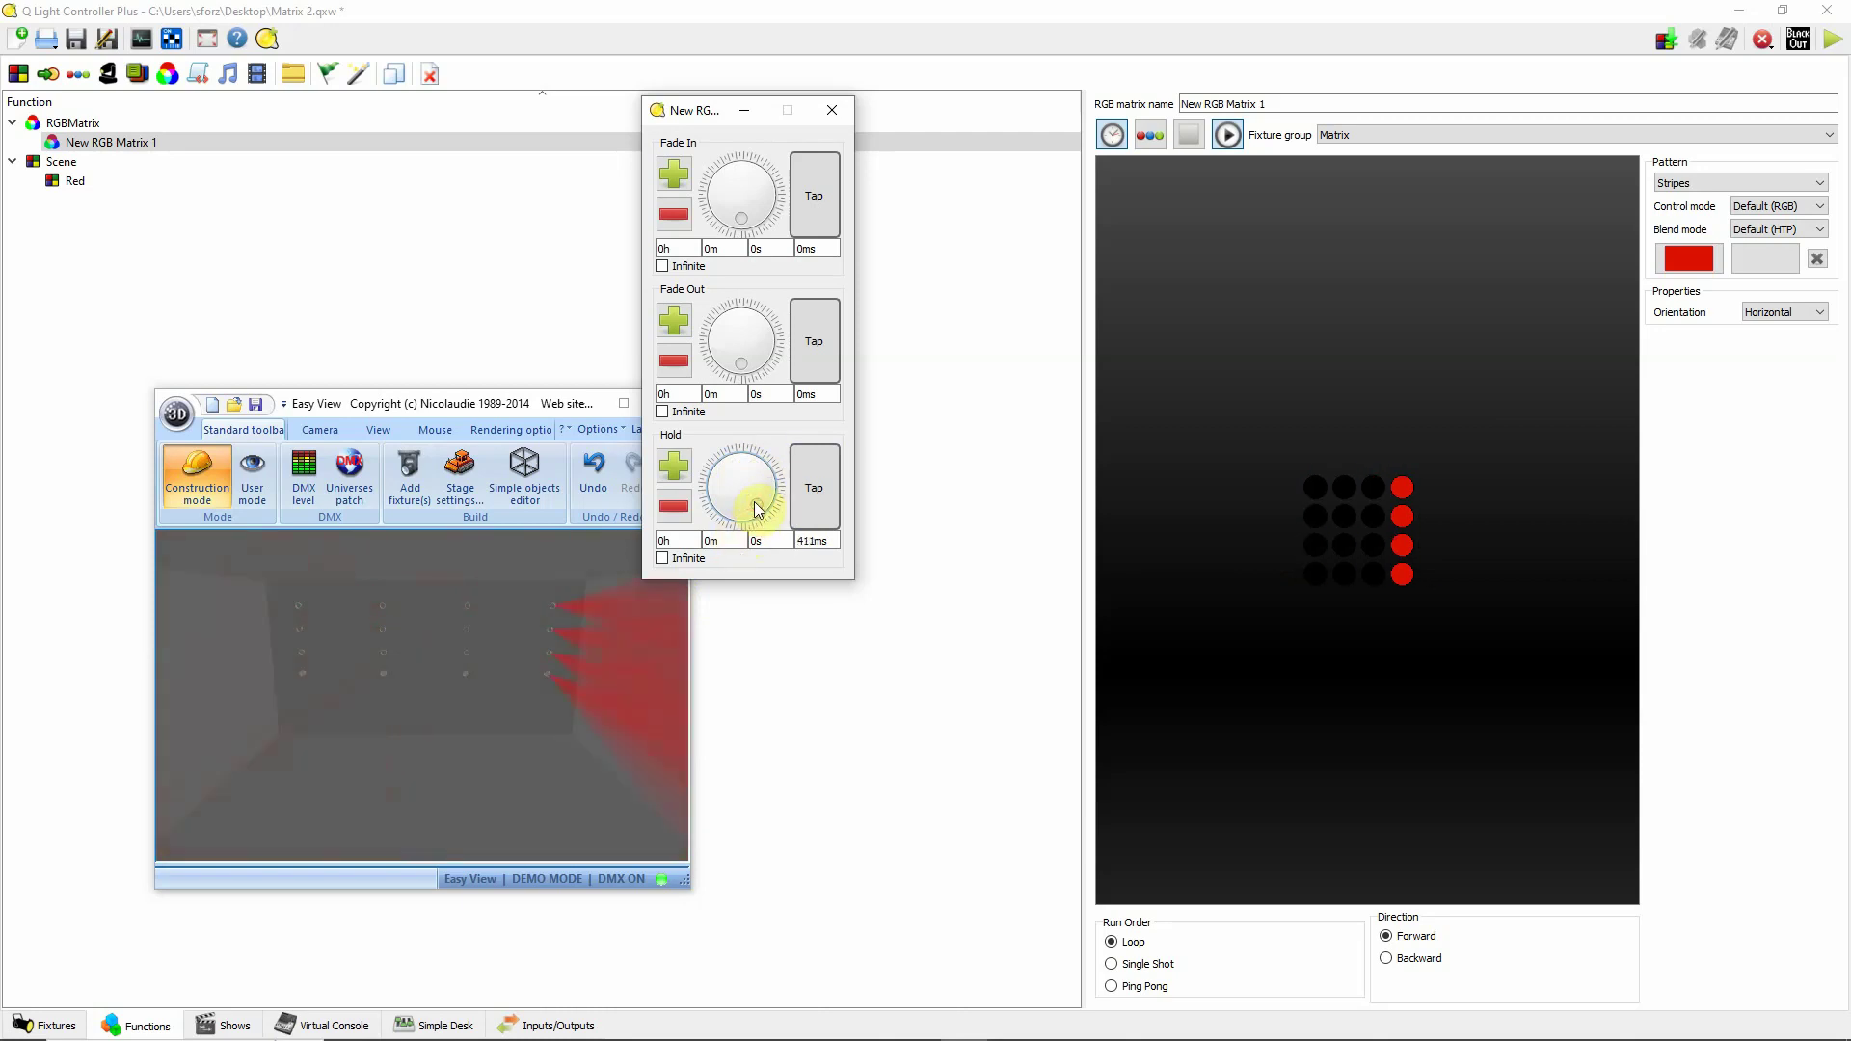
pyautogui.click(829, 109)
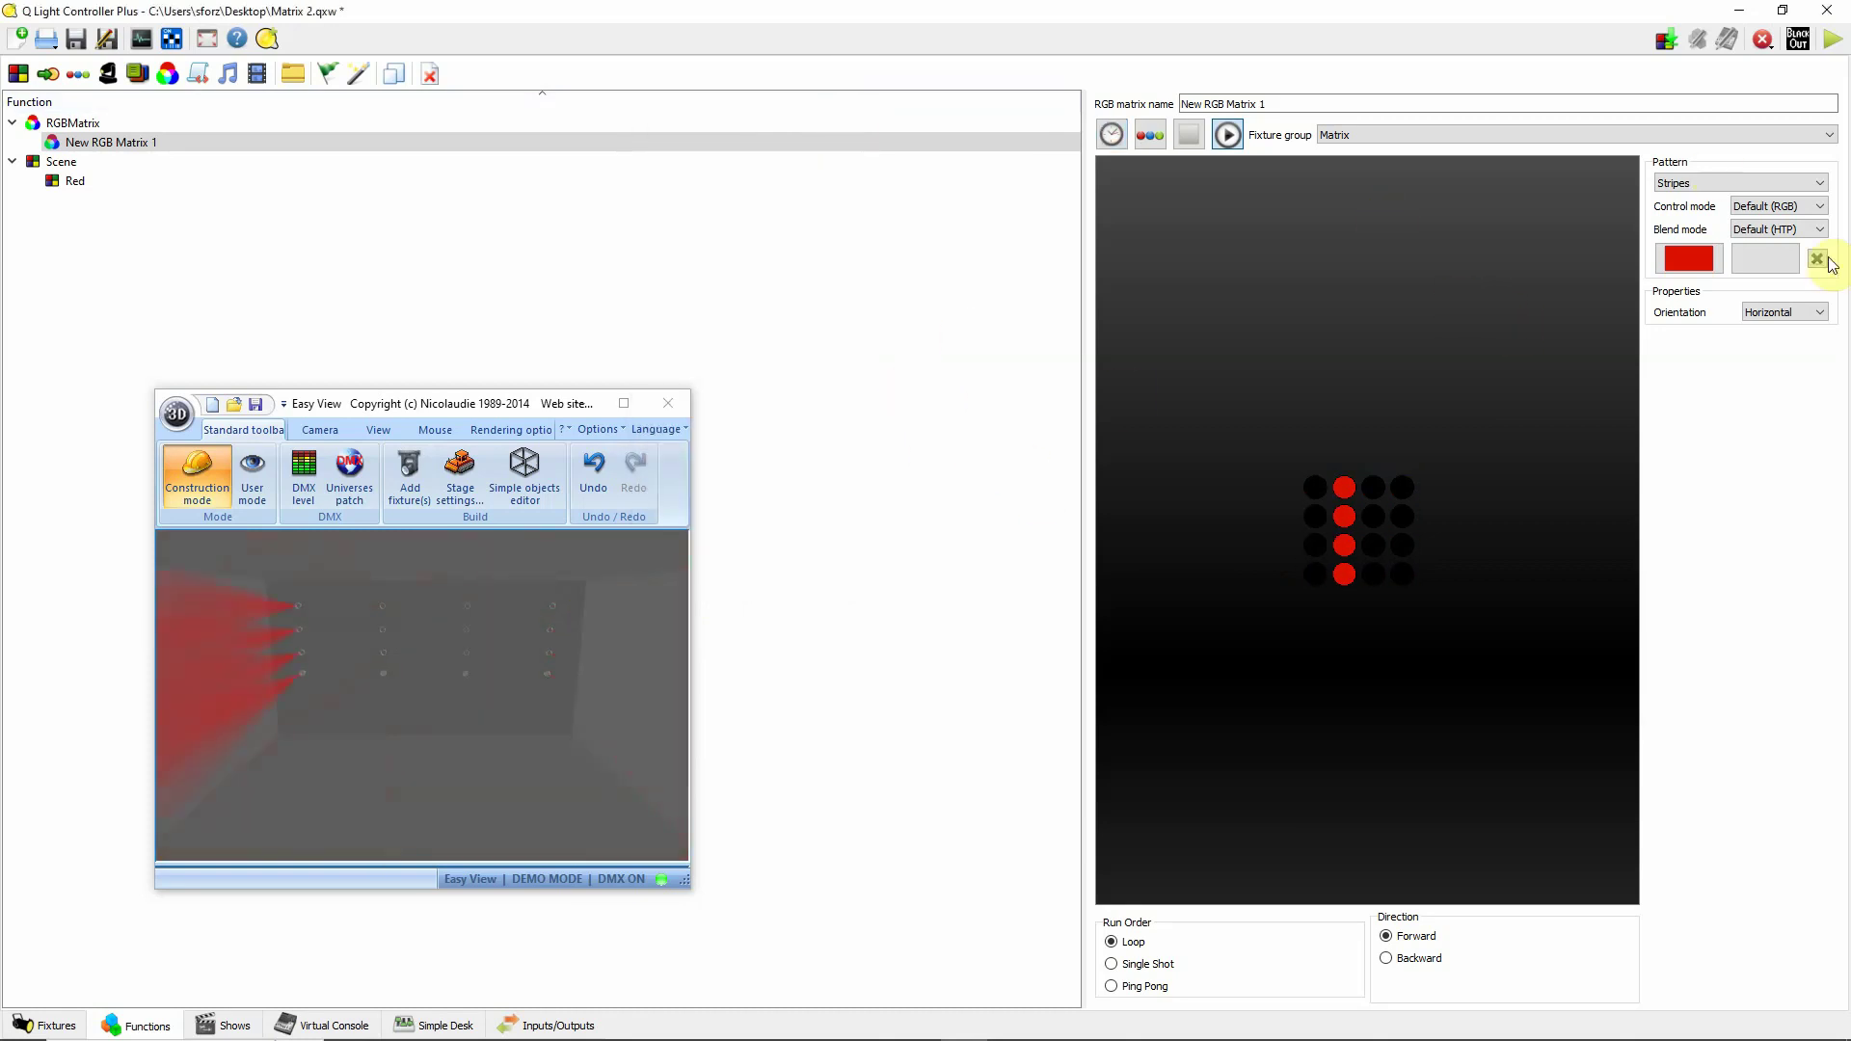
# Set the Stripes second colour to full-brightness cyan (#2fe7f7), so bars fade red to cyan.
pyautogui.click(1765, 260)
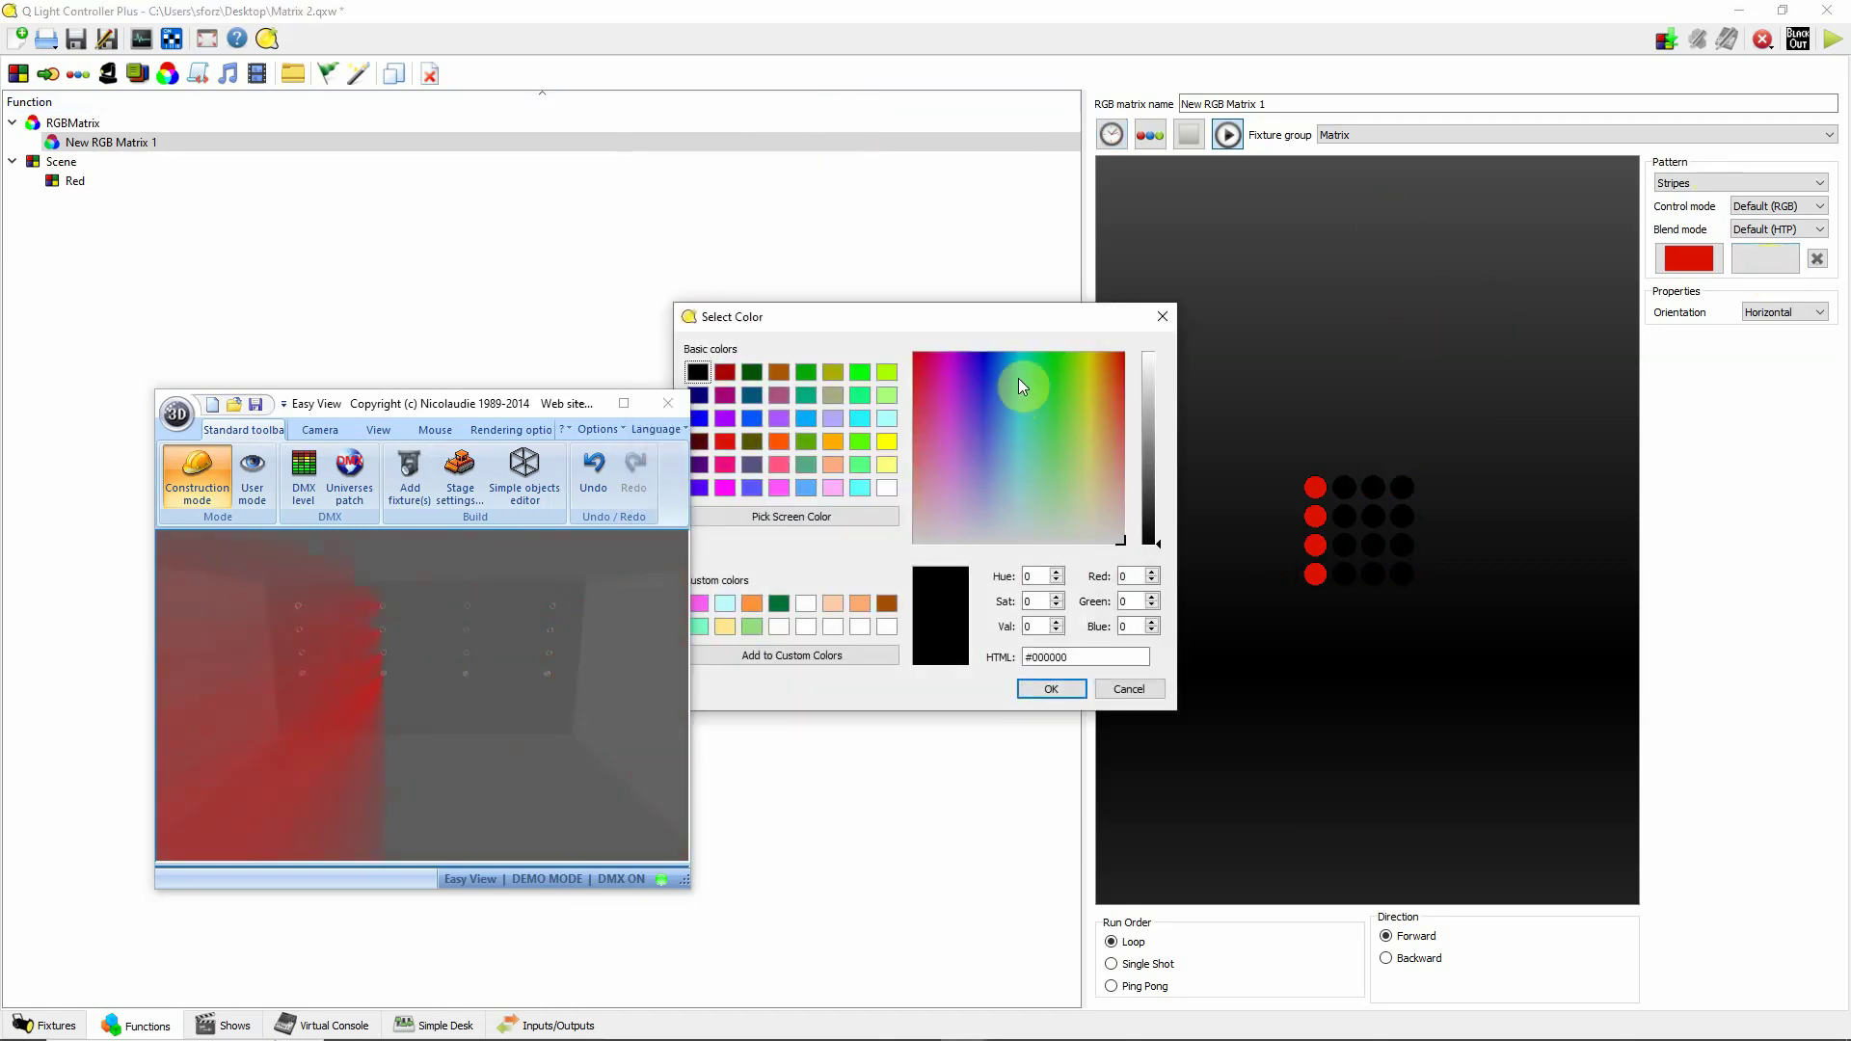
pyautogui.click(1051, 689)
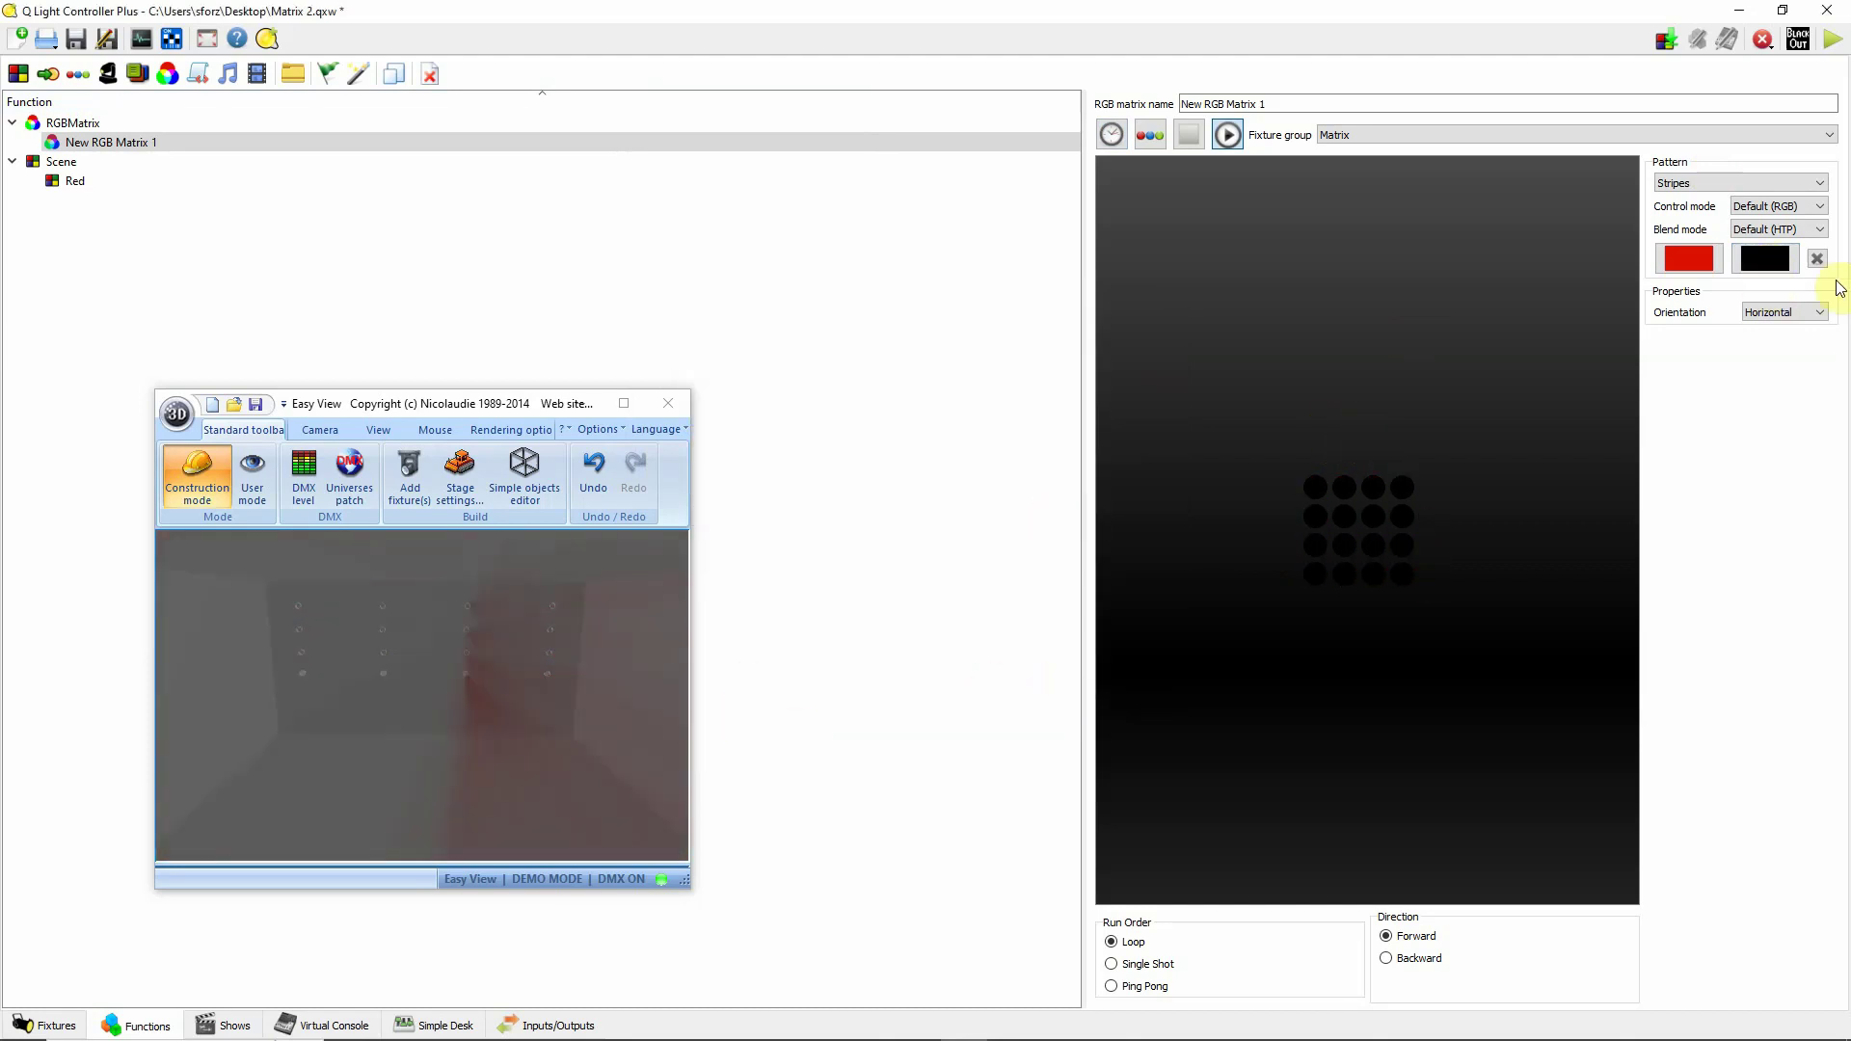
pyautogui.click(1770, 268)
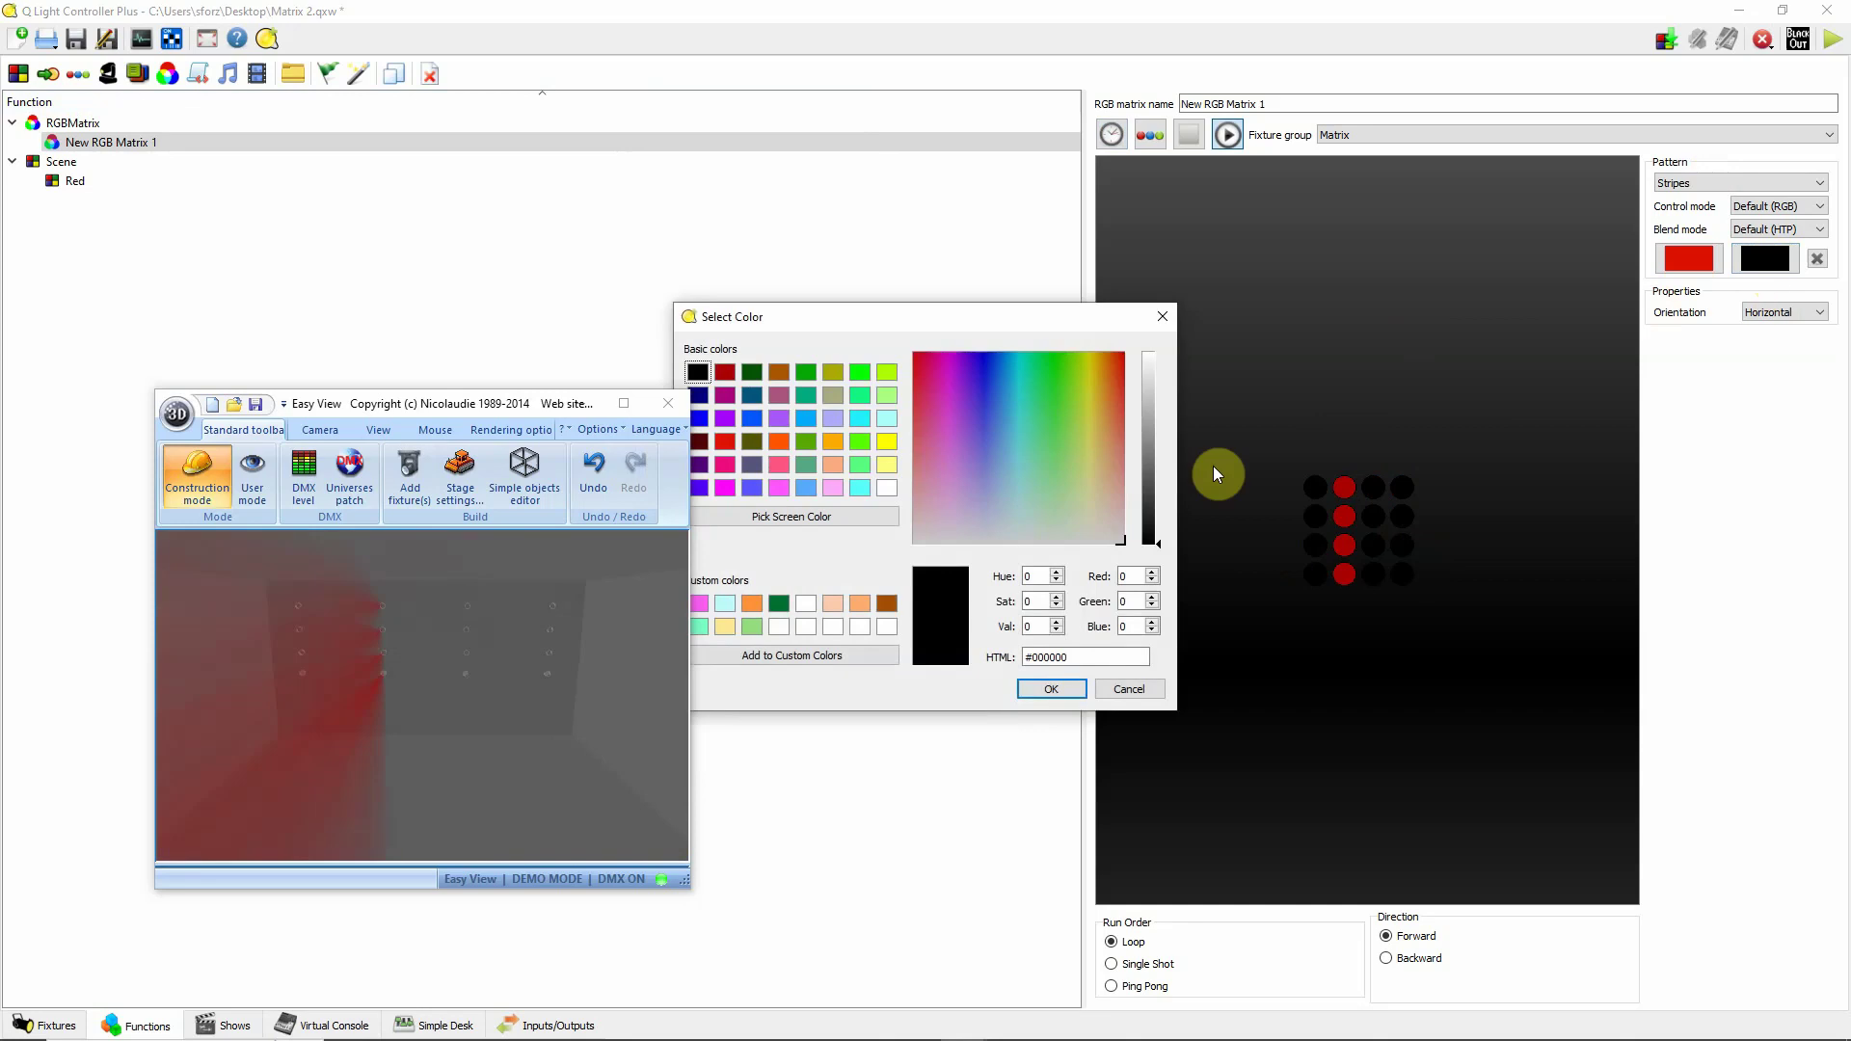
pyautogui.click(1017, 389)
pyautogui.click(1148, 359)
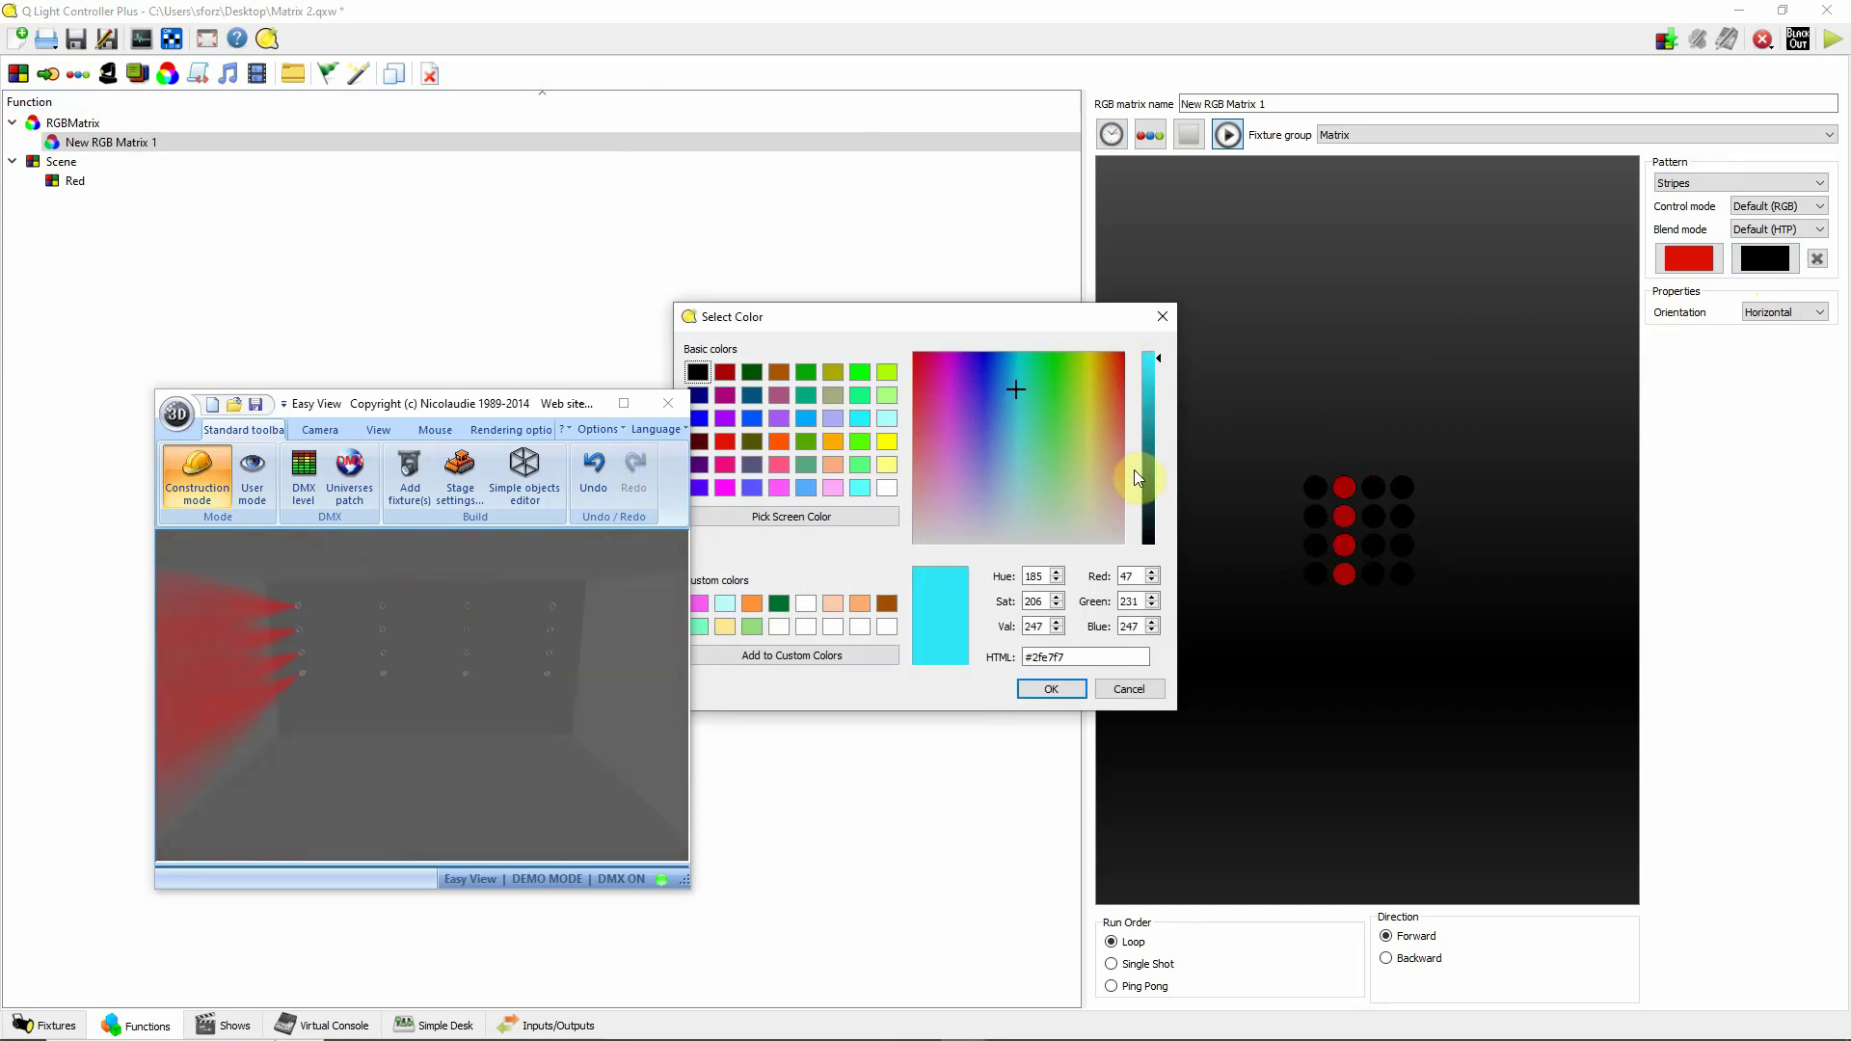
pyautogui.click(1044, 690)
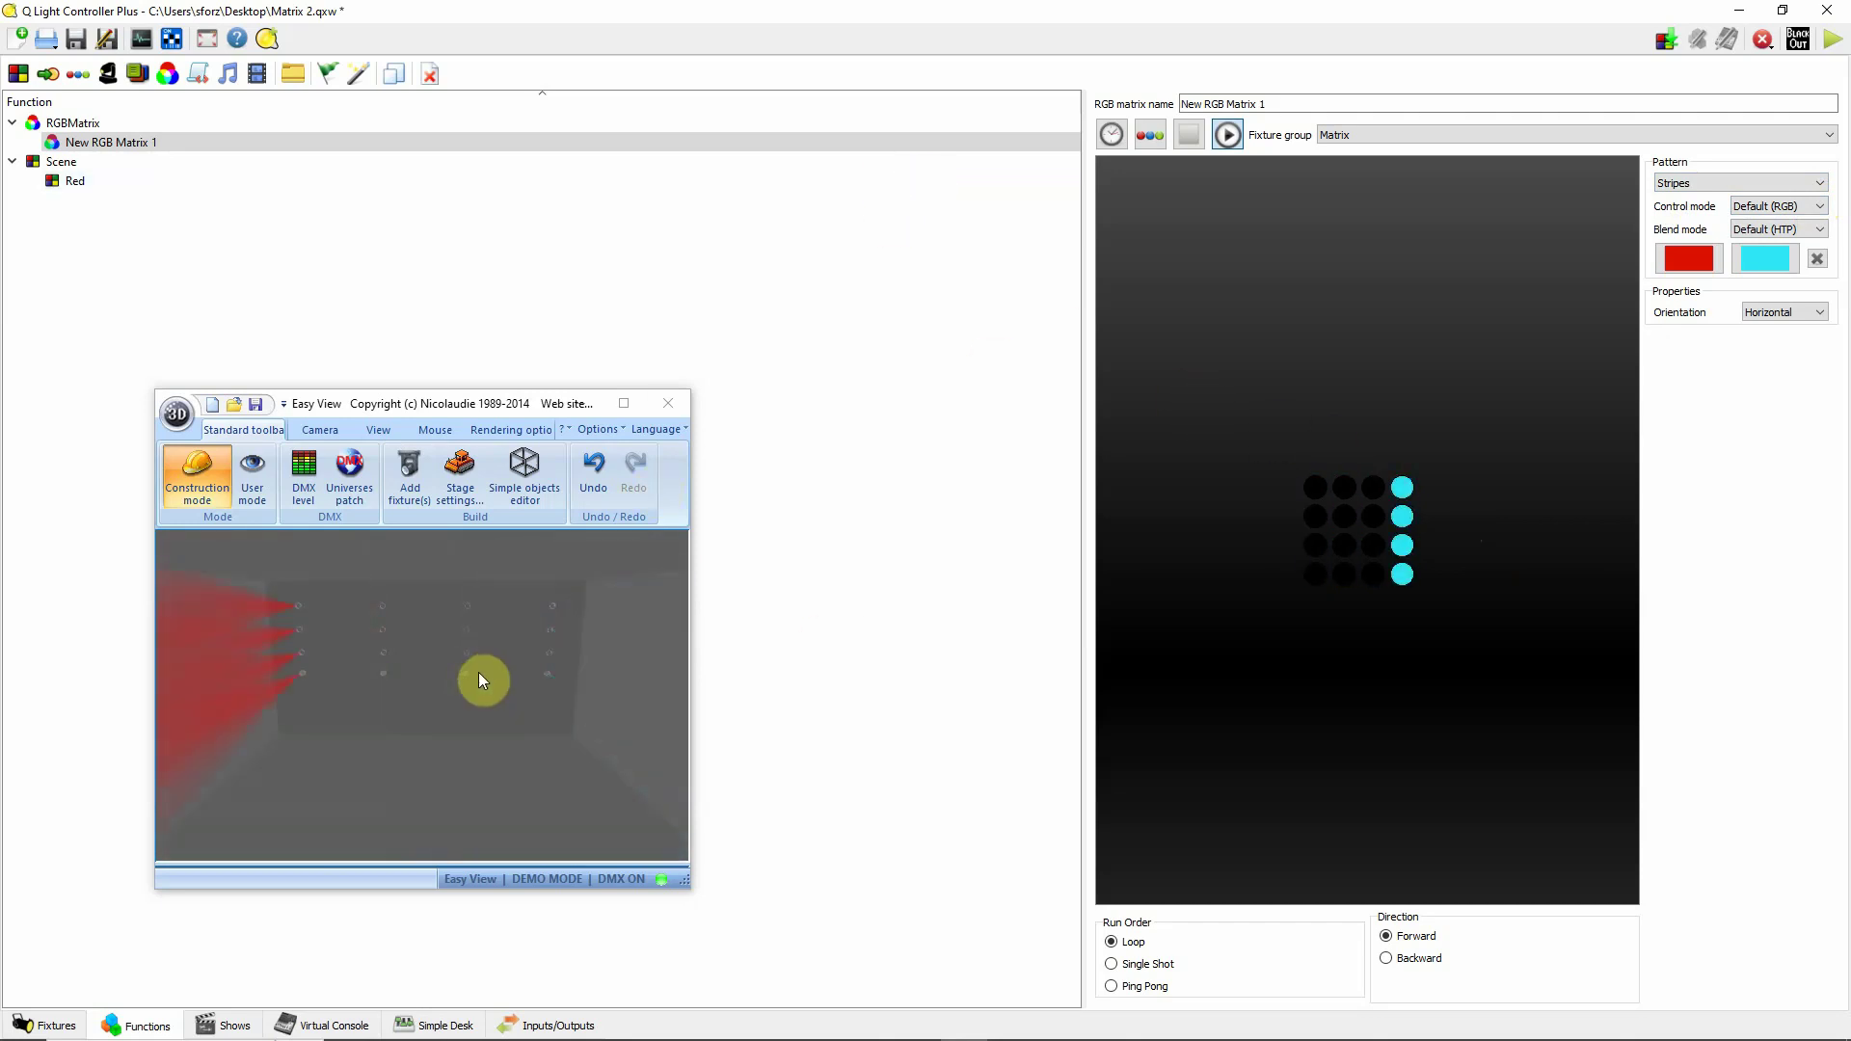
# Save the red-to-cyan matrix as New RGB Matrix 1 Sequence and play it to test it.
pyautogui.click(1151, 136)
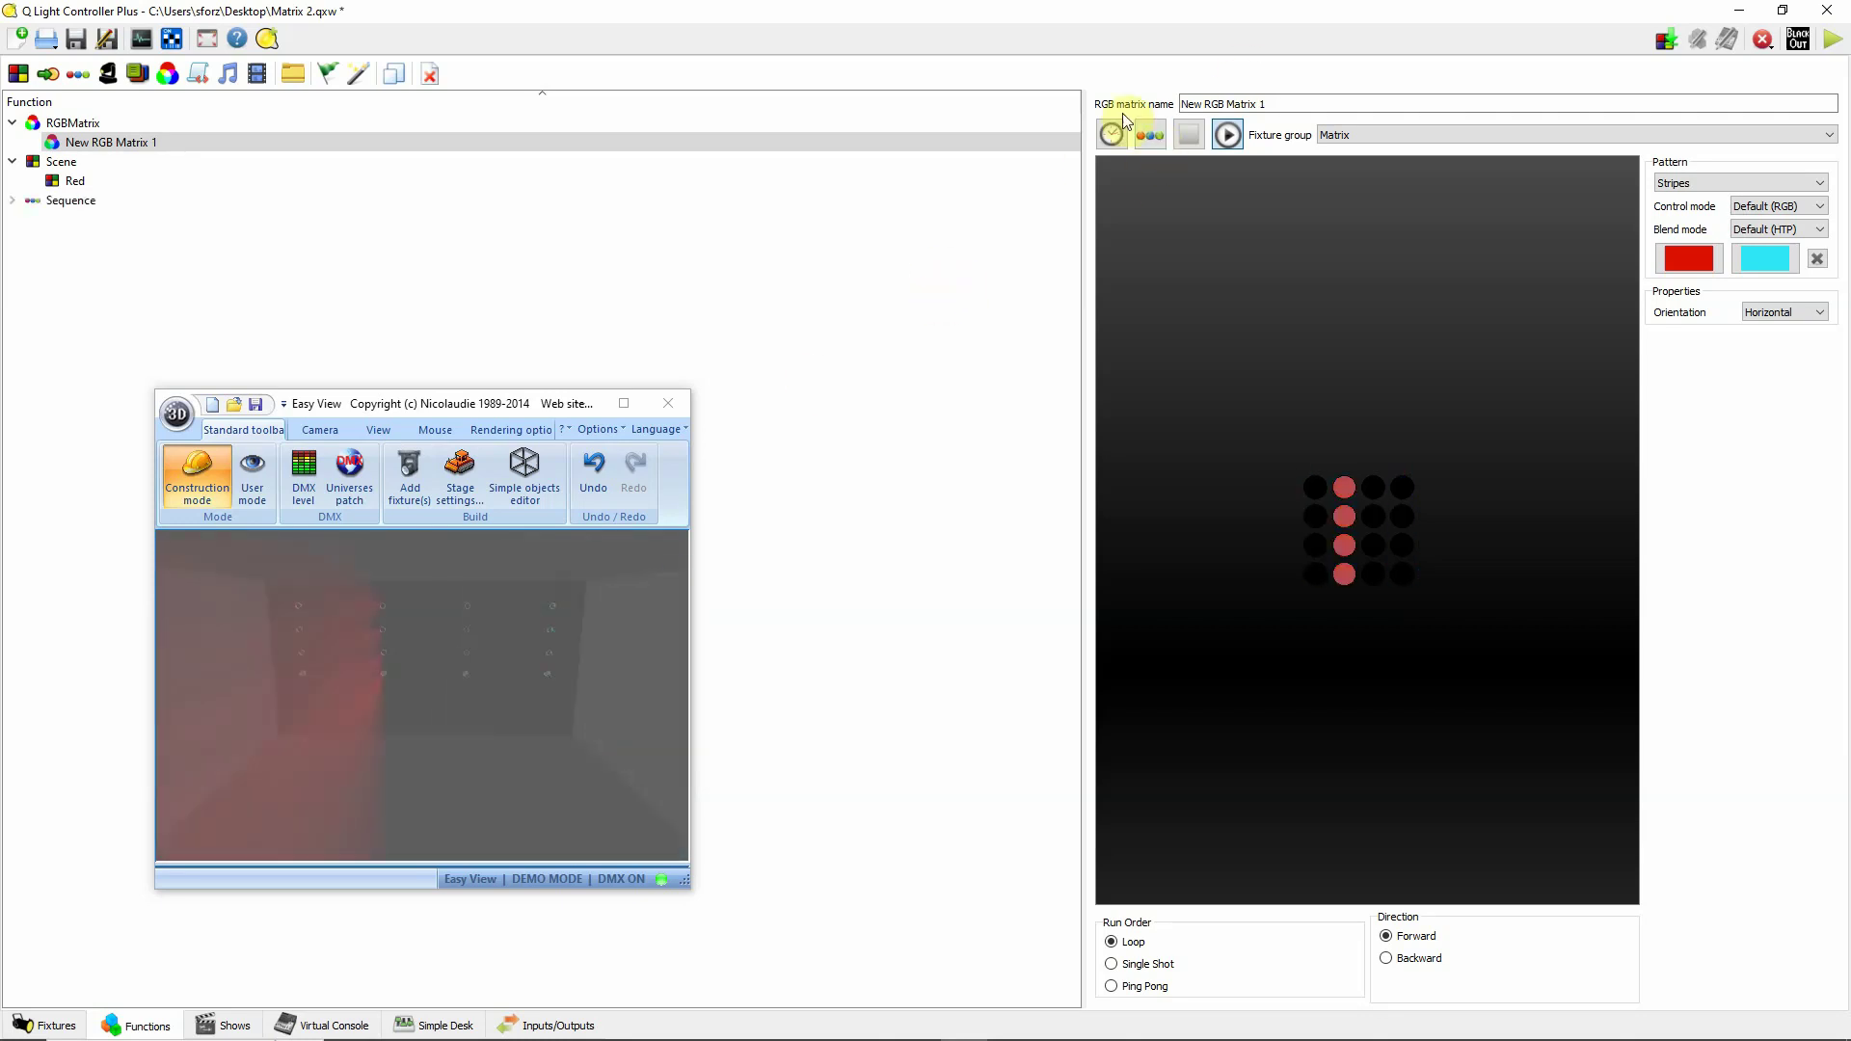
pyautogui.click(1227, 135)
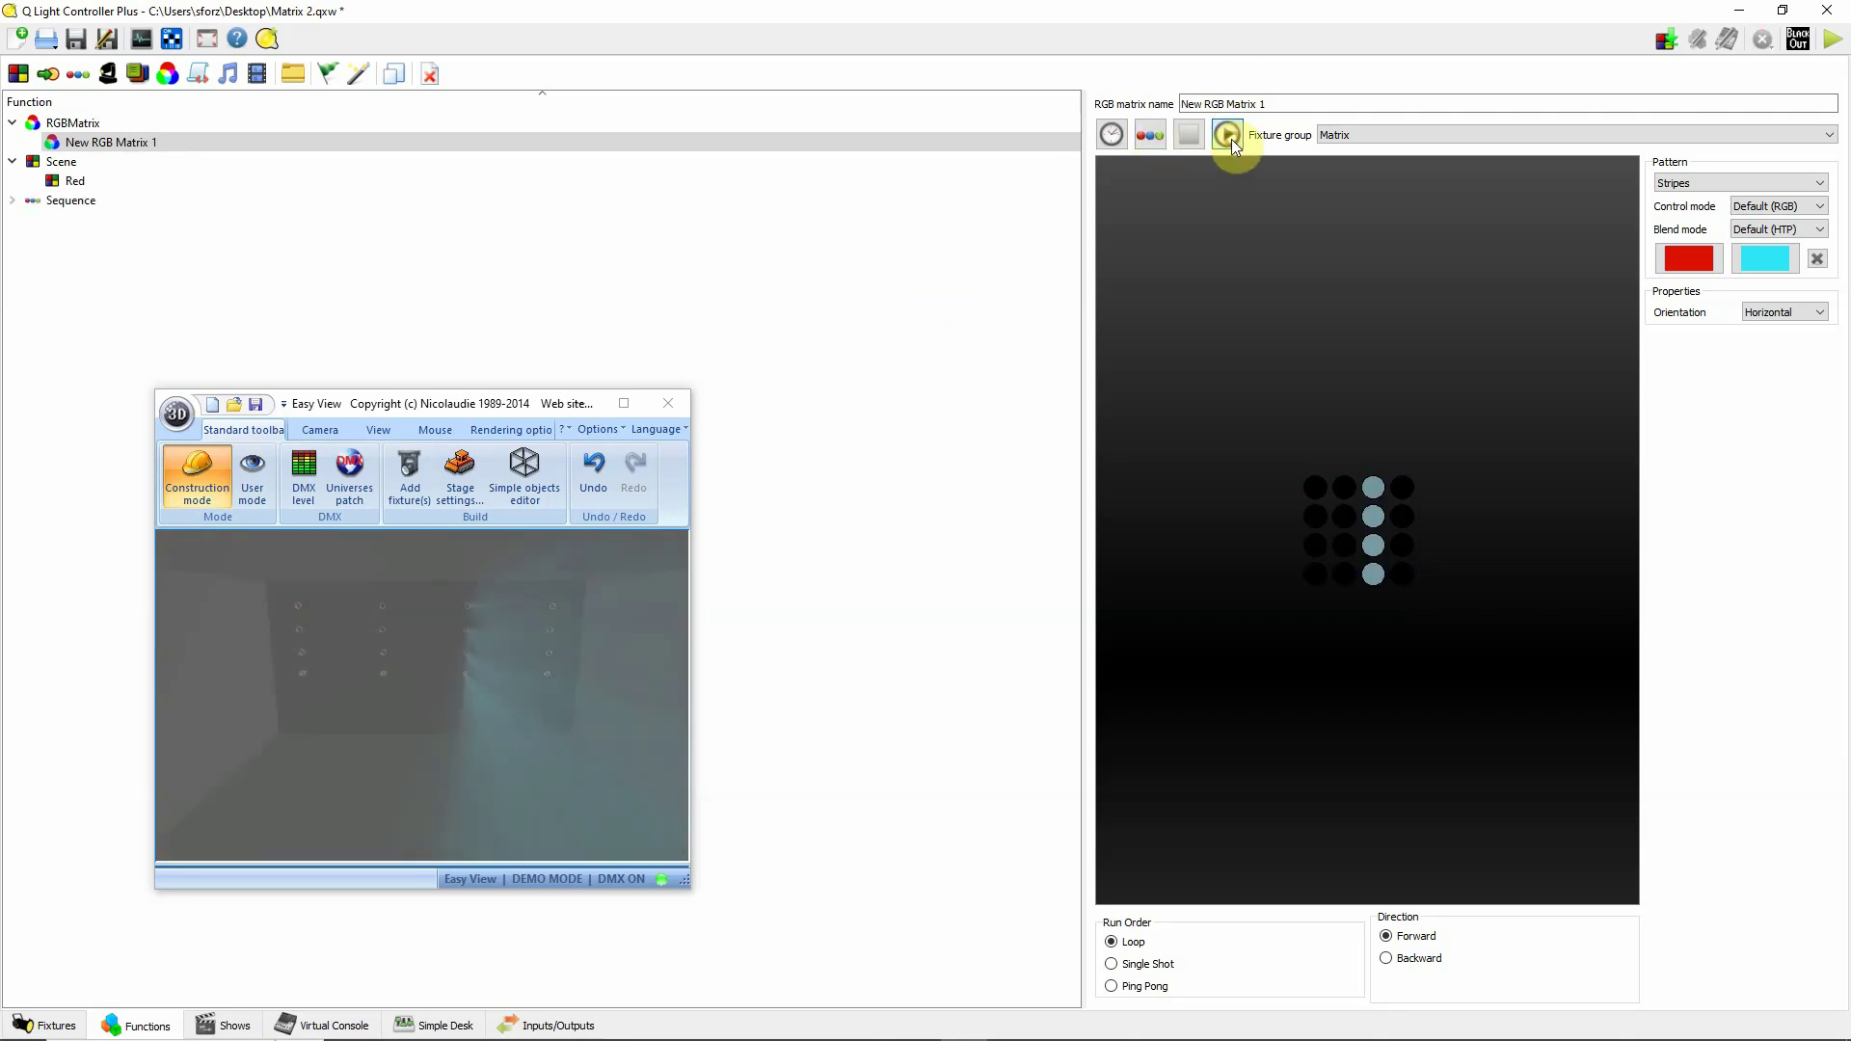
pyautogui.click(89, 201)
pyautogui.click(12, 200)
pyautogui.click(132, 220)
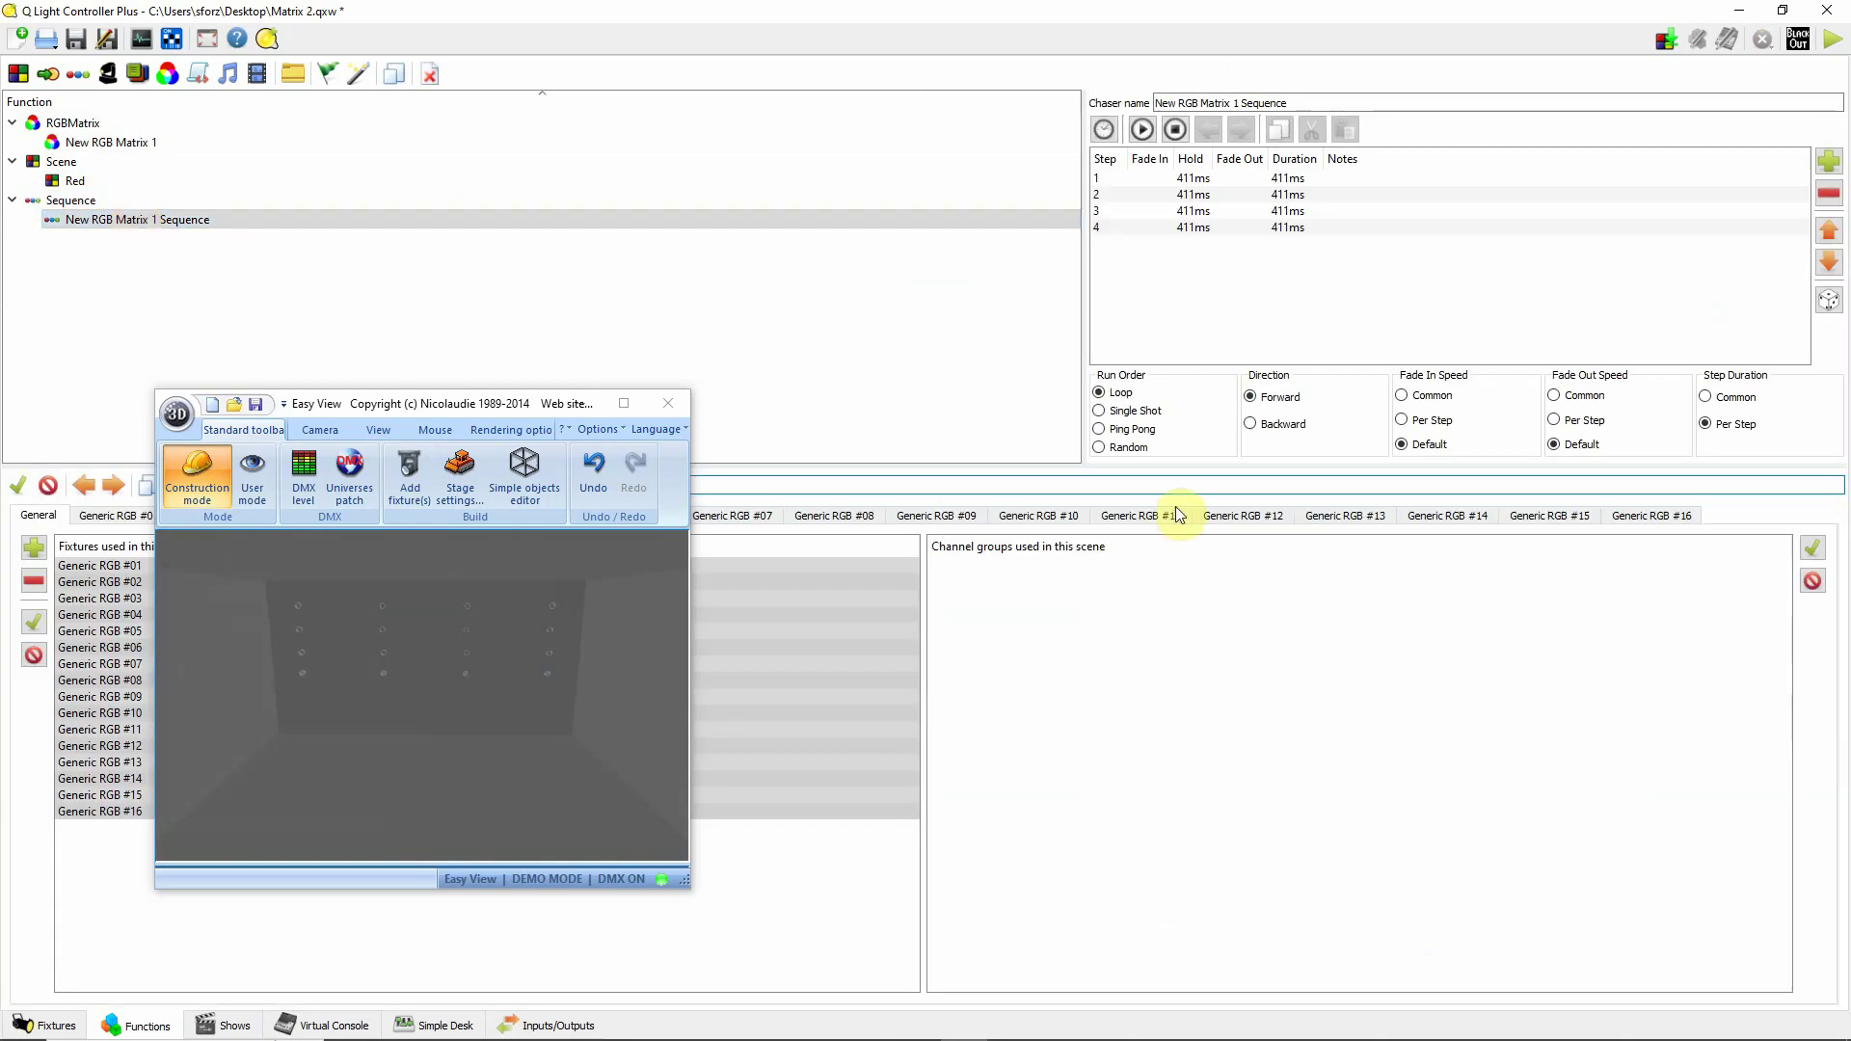
pyautogui.click(1143, 131)
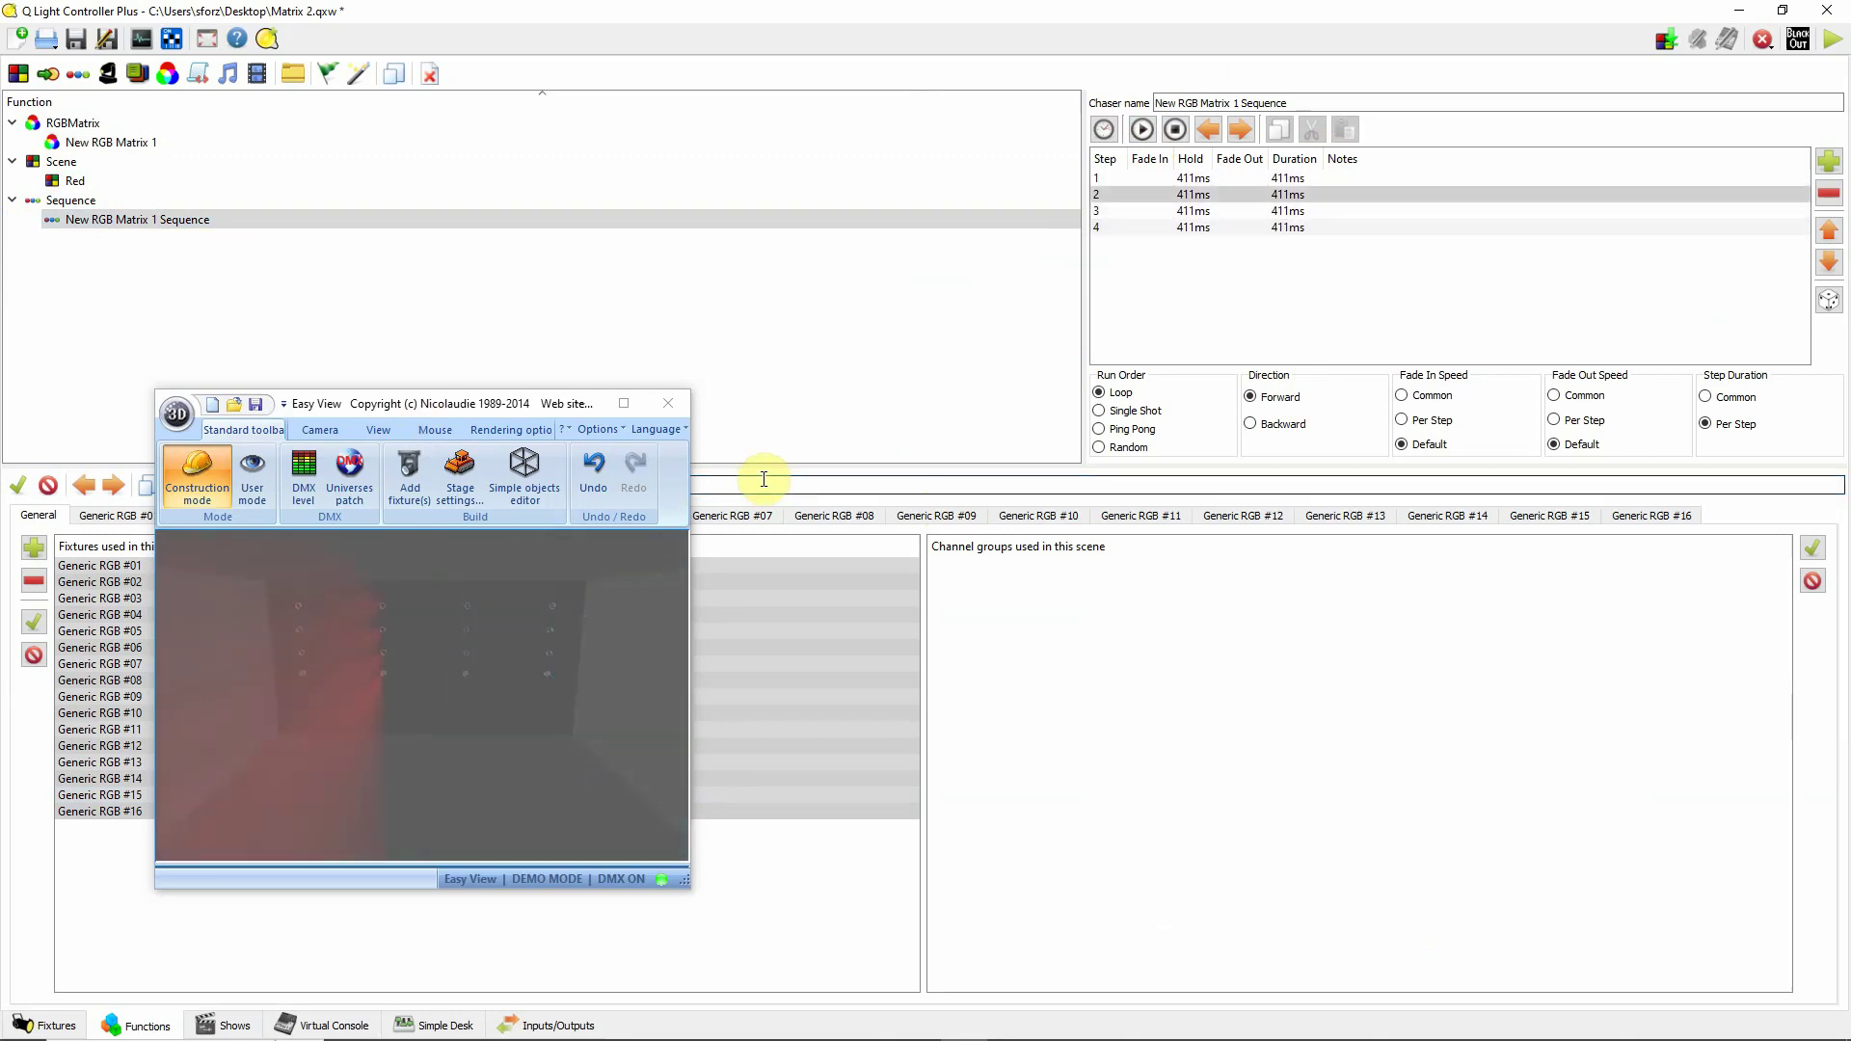
pyautogui.click(68, 202)
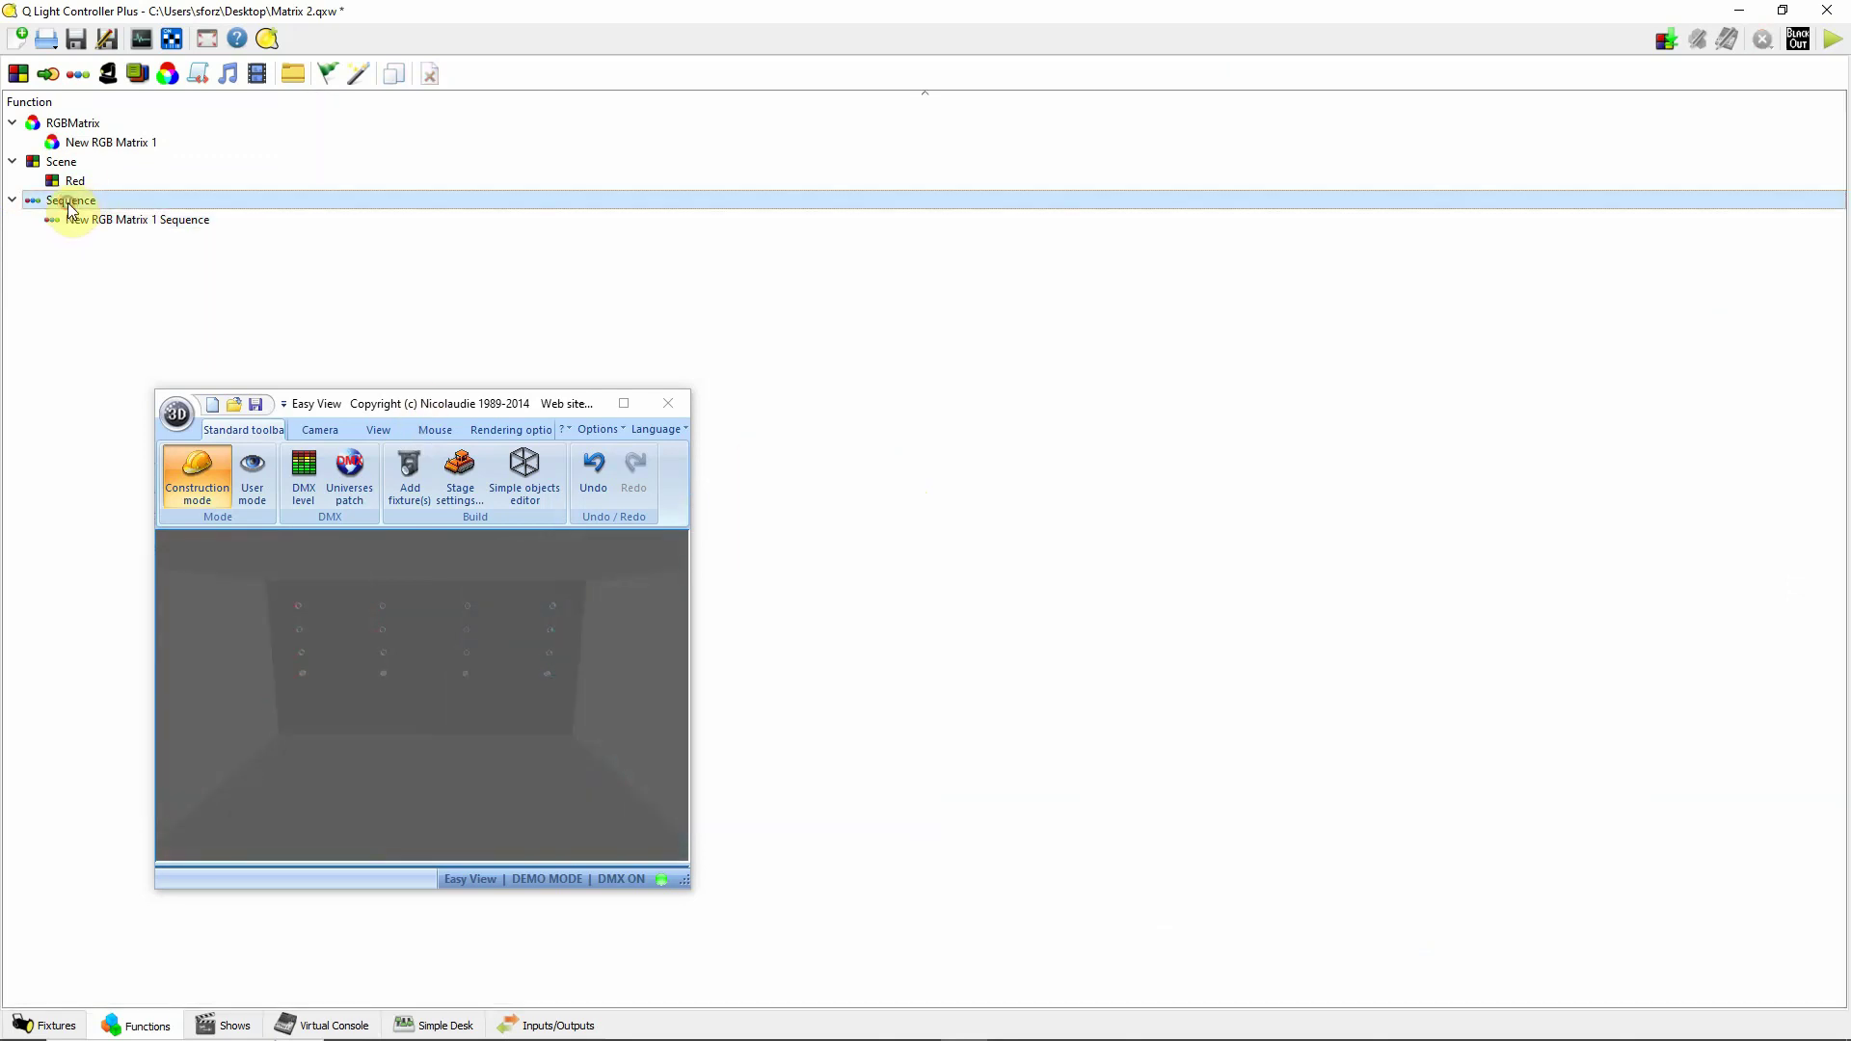
# Play New RGB Matrix 1 and change its pattern from Stripes to Plain Color, lighting all pixels red.
pyautogui.click(98, 151)
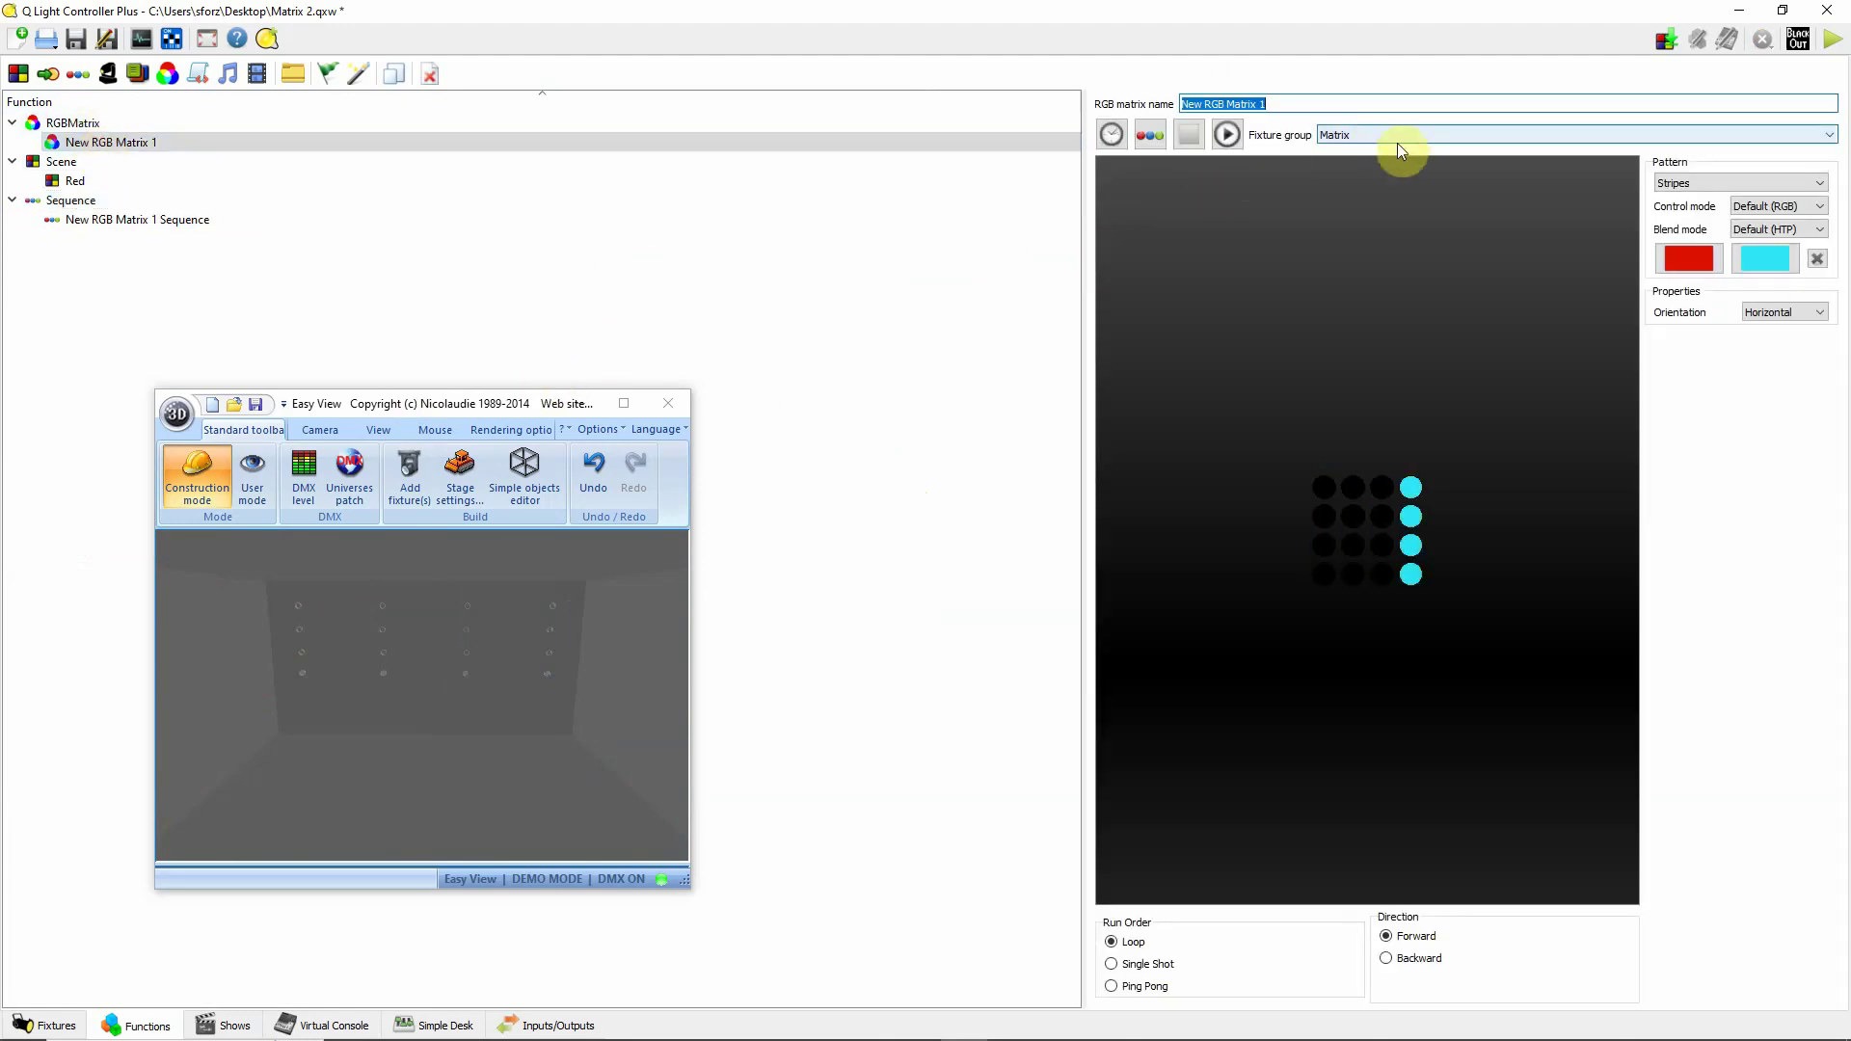
pyautogui.click(1230, 136)
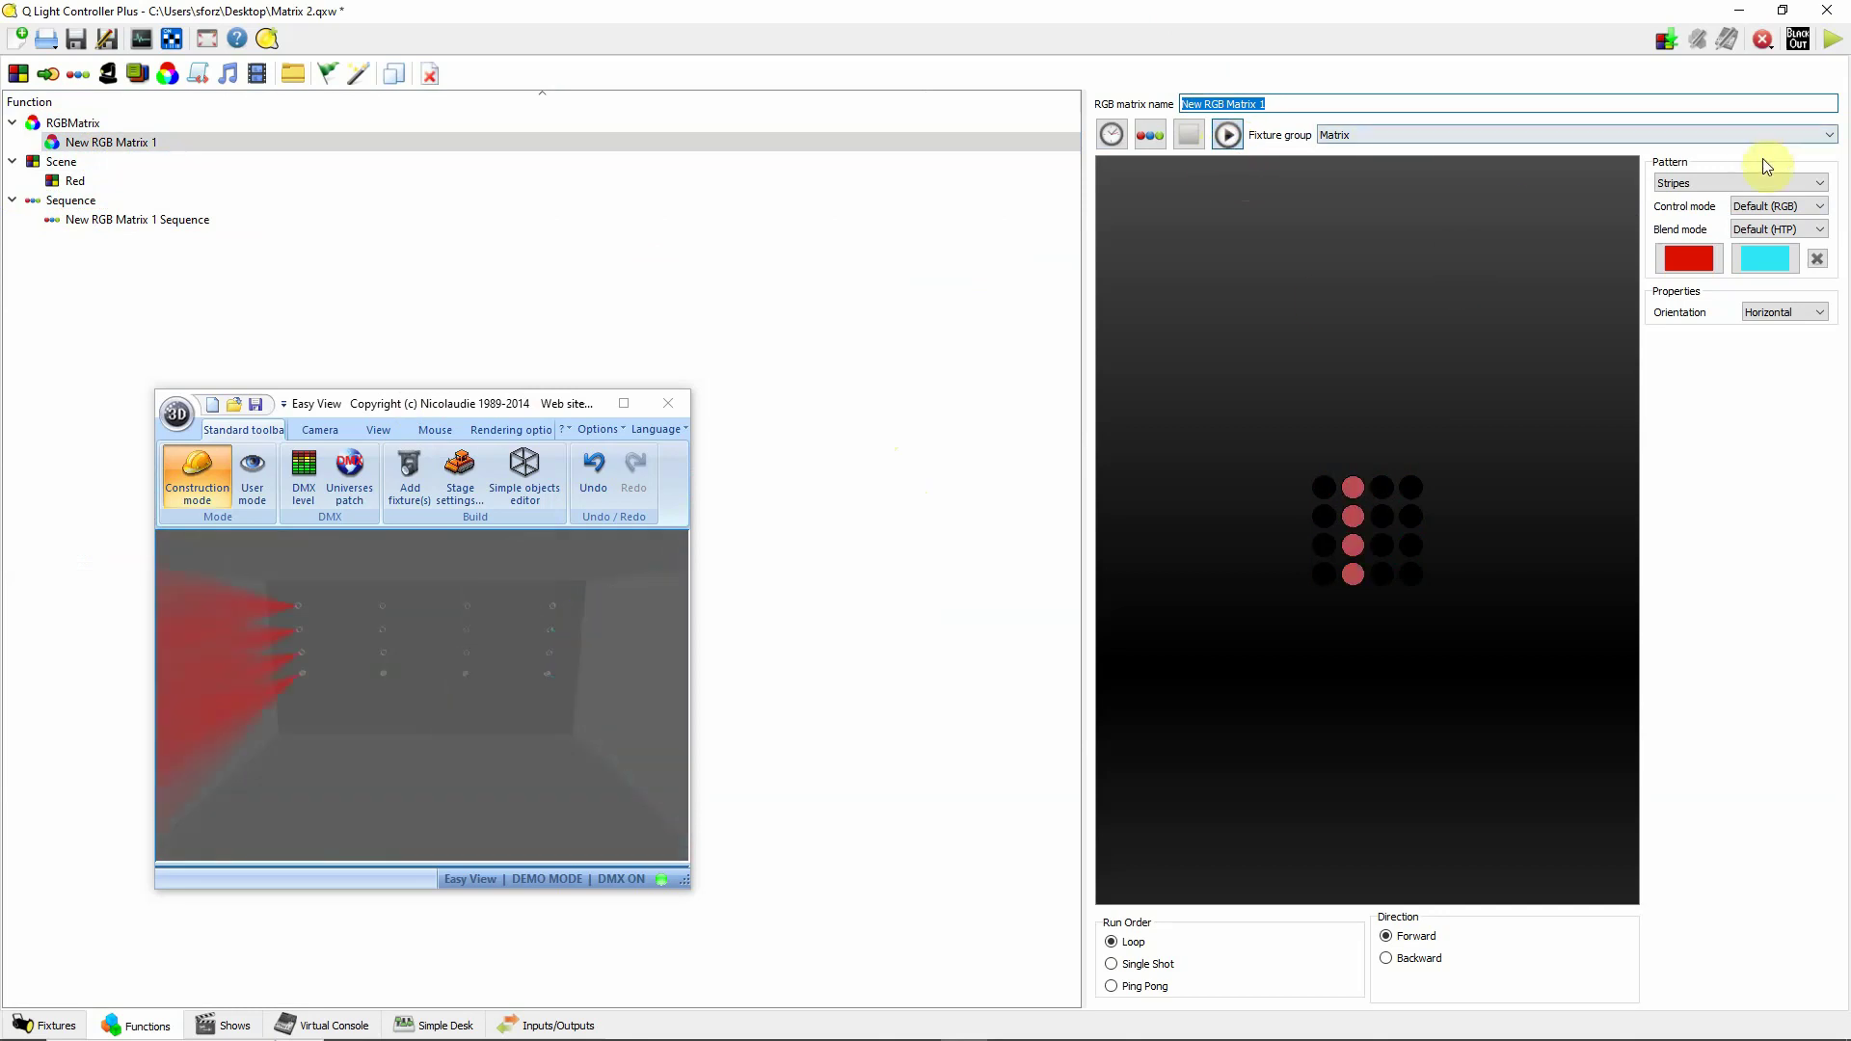
pyautogui.click(1783, 183)
pyautogui.scroll(5, 1822, 282)
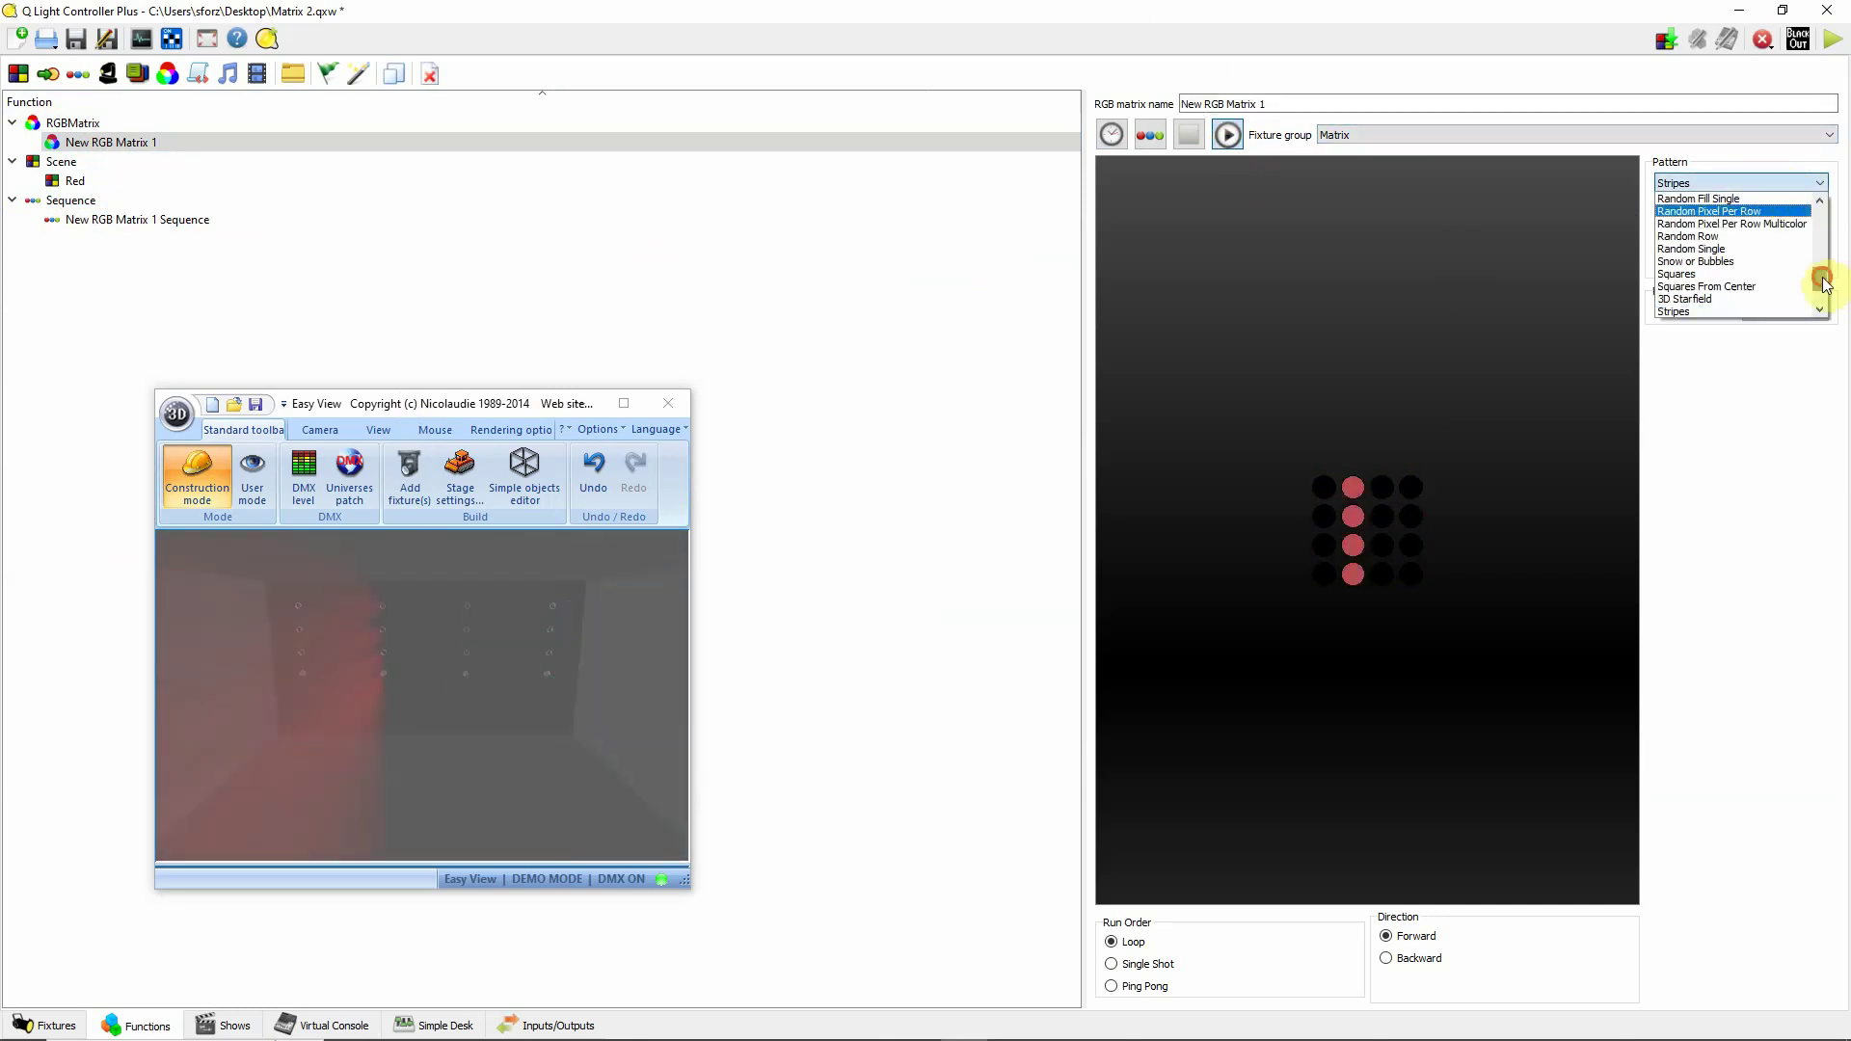
pyautogui.scroll(4, 1822, 282)
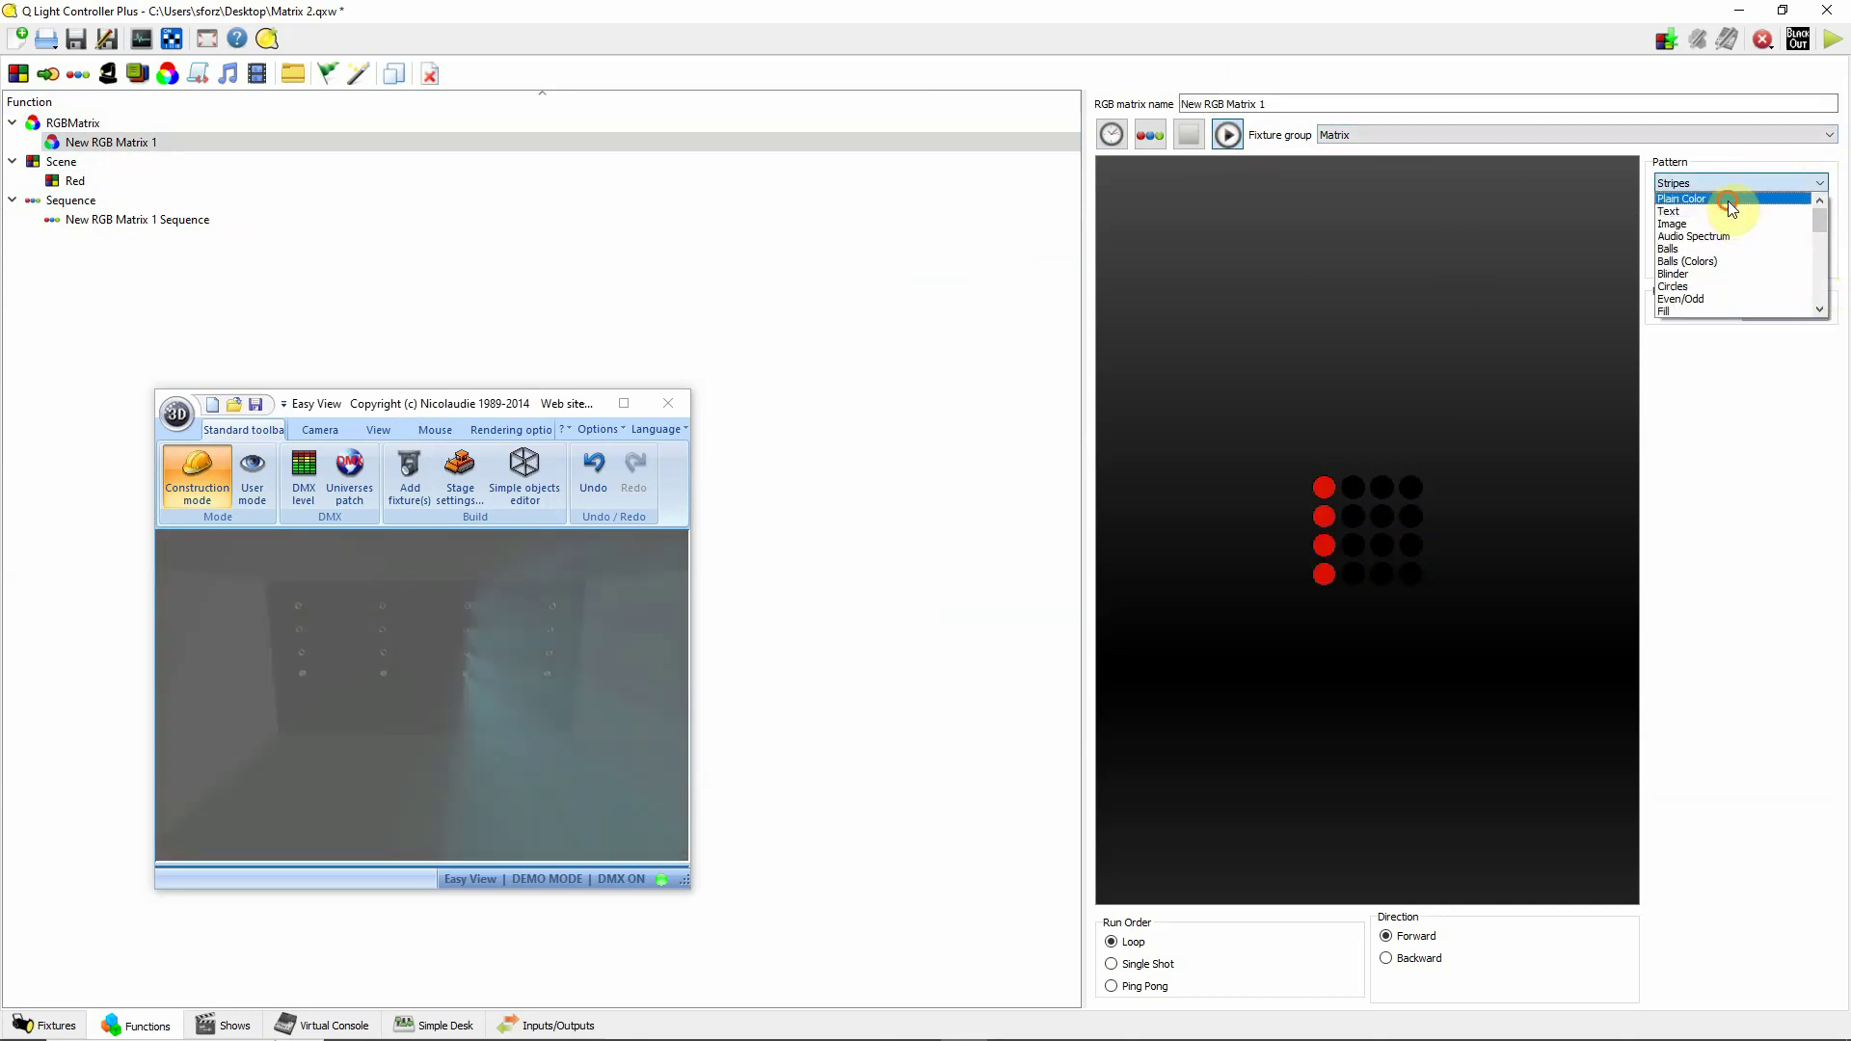
pyautogui.click(1726, 200)
pyautogui.click(1796, 184)
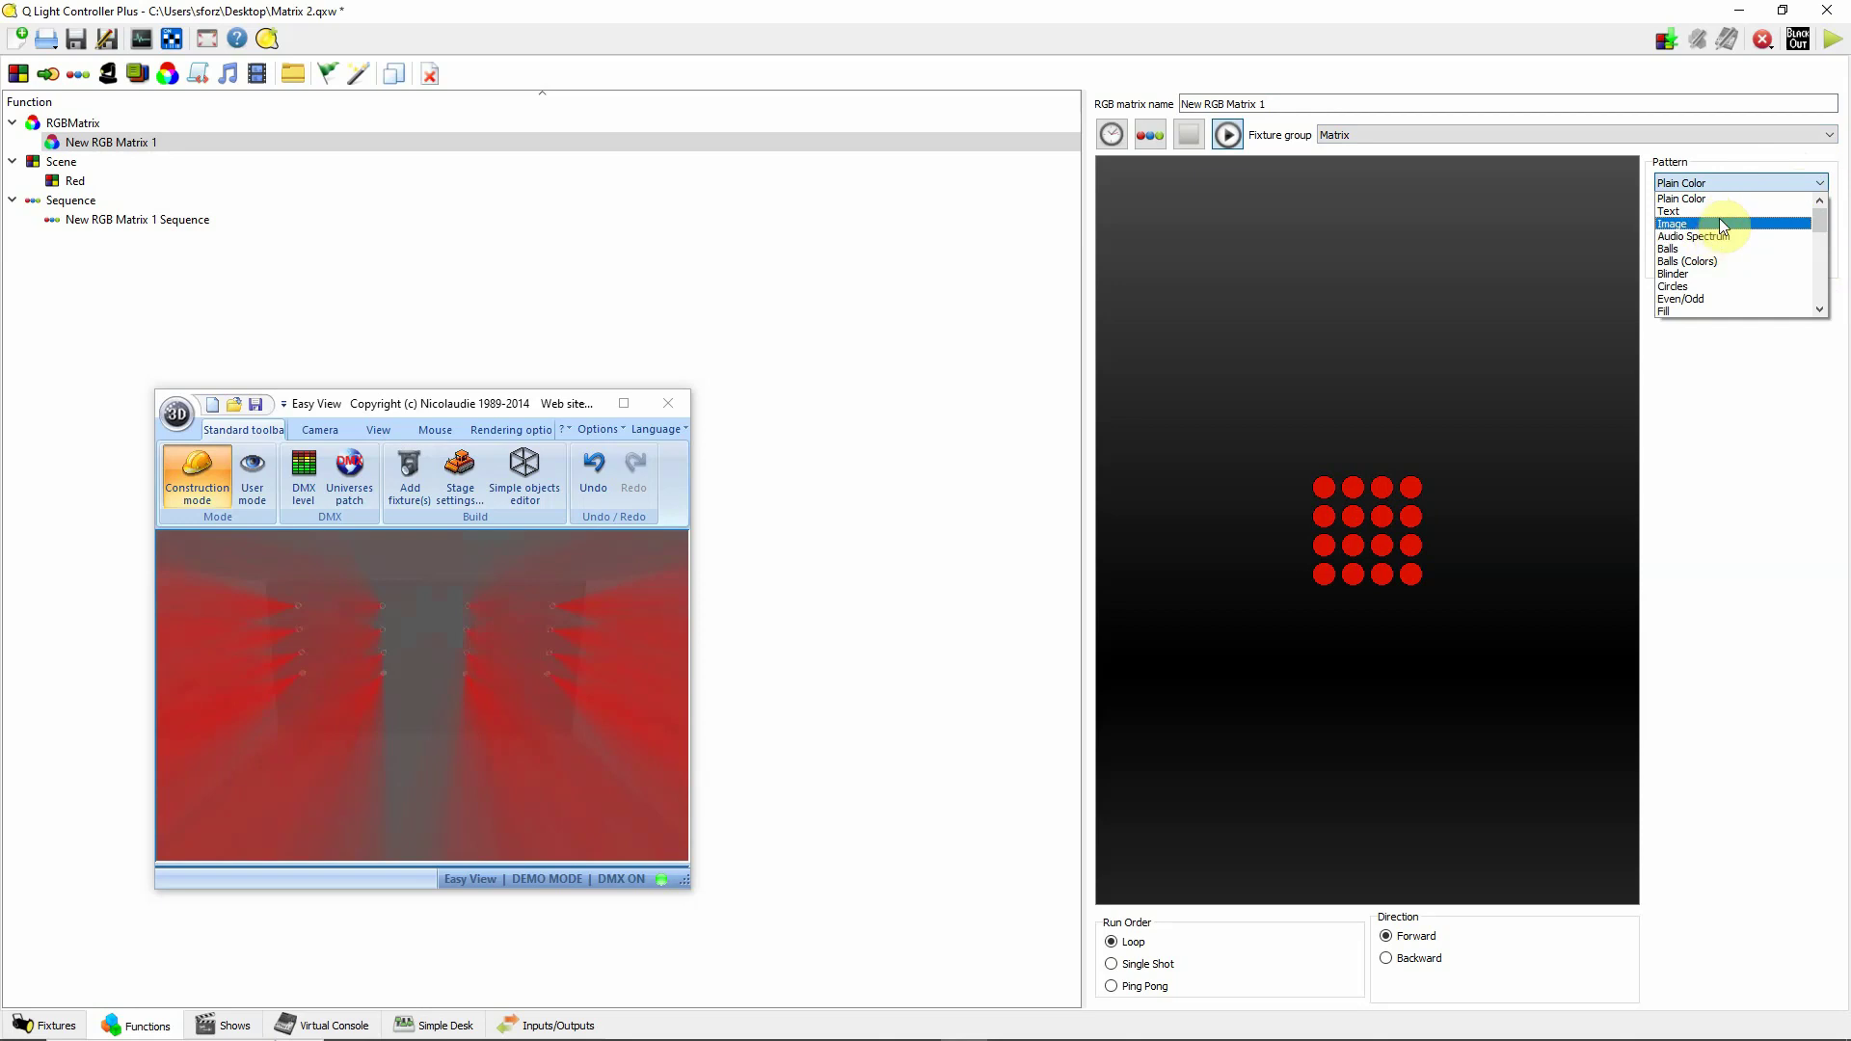
# Switch the matrix pattern to Blinder and set both its colours to white.
pyautogui.click(1731, 273)
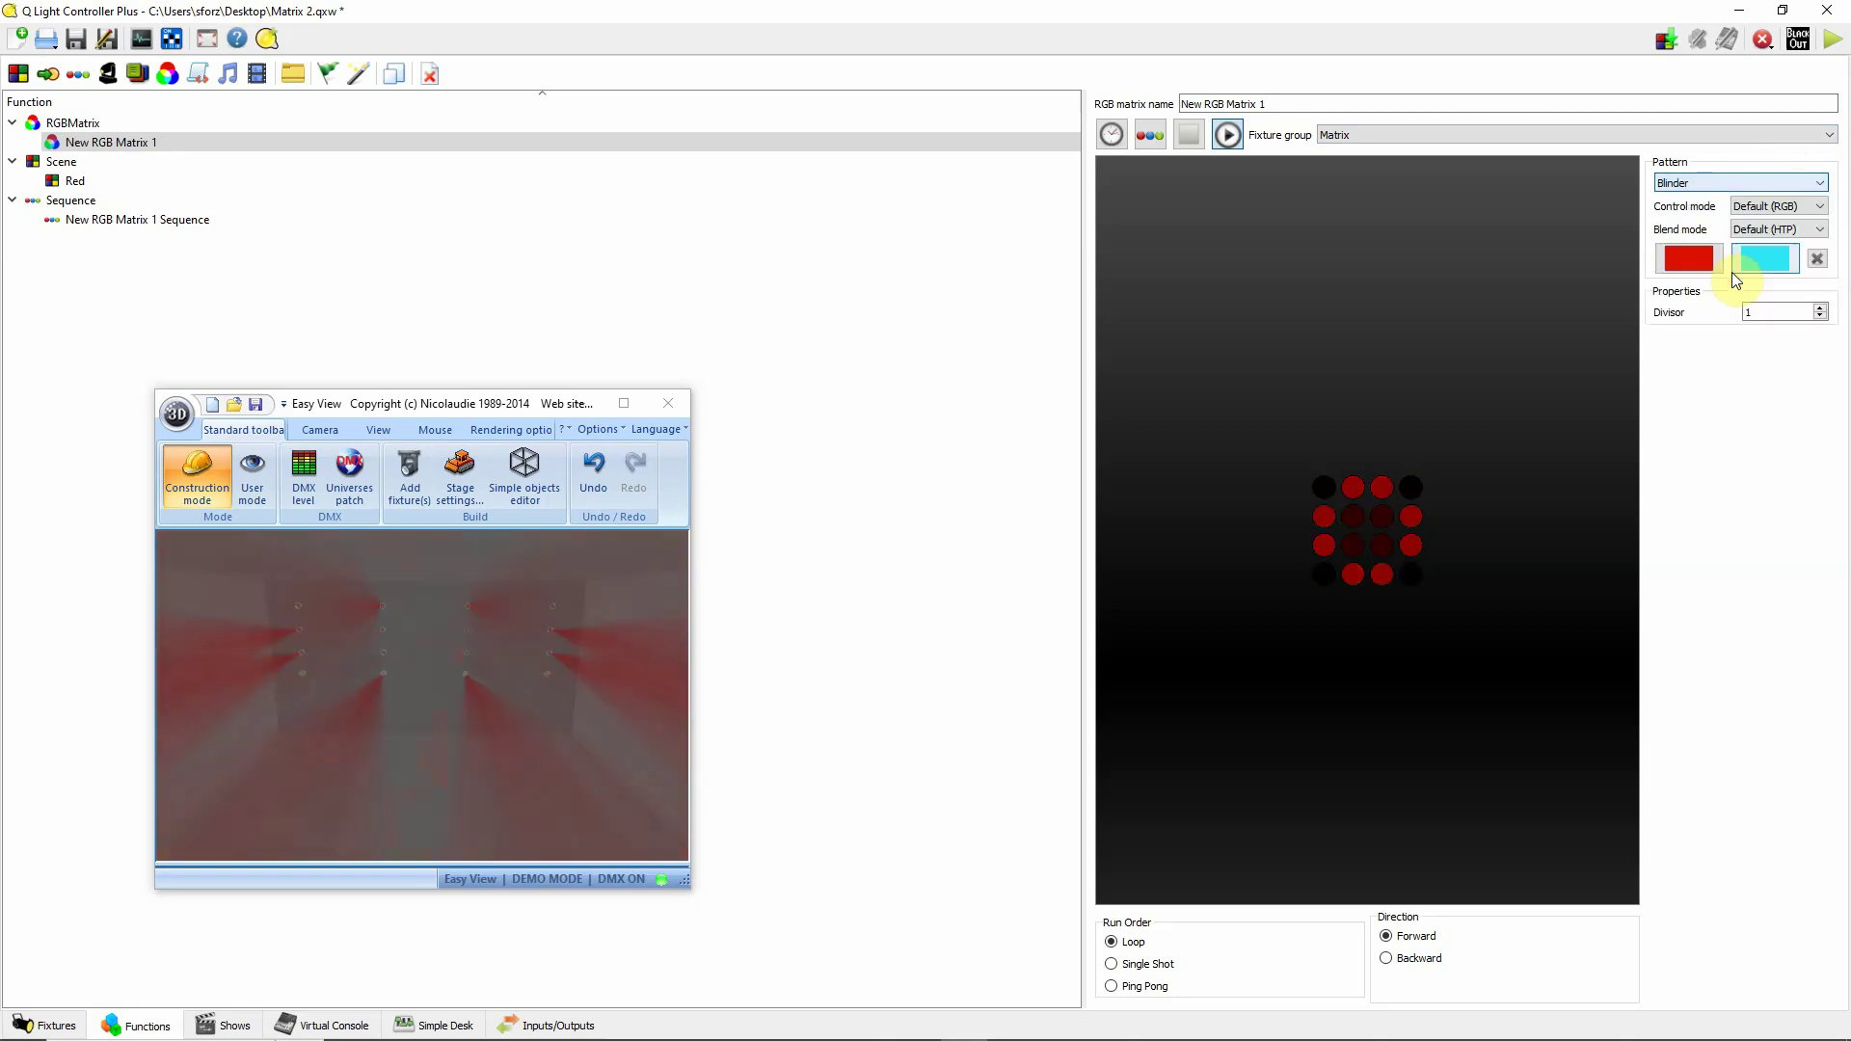
pyautogui.click(1699, 264)
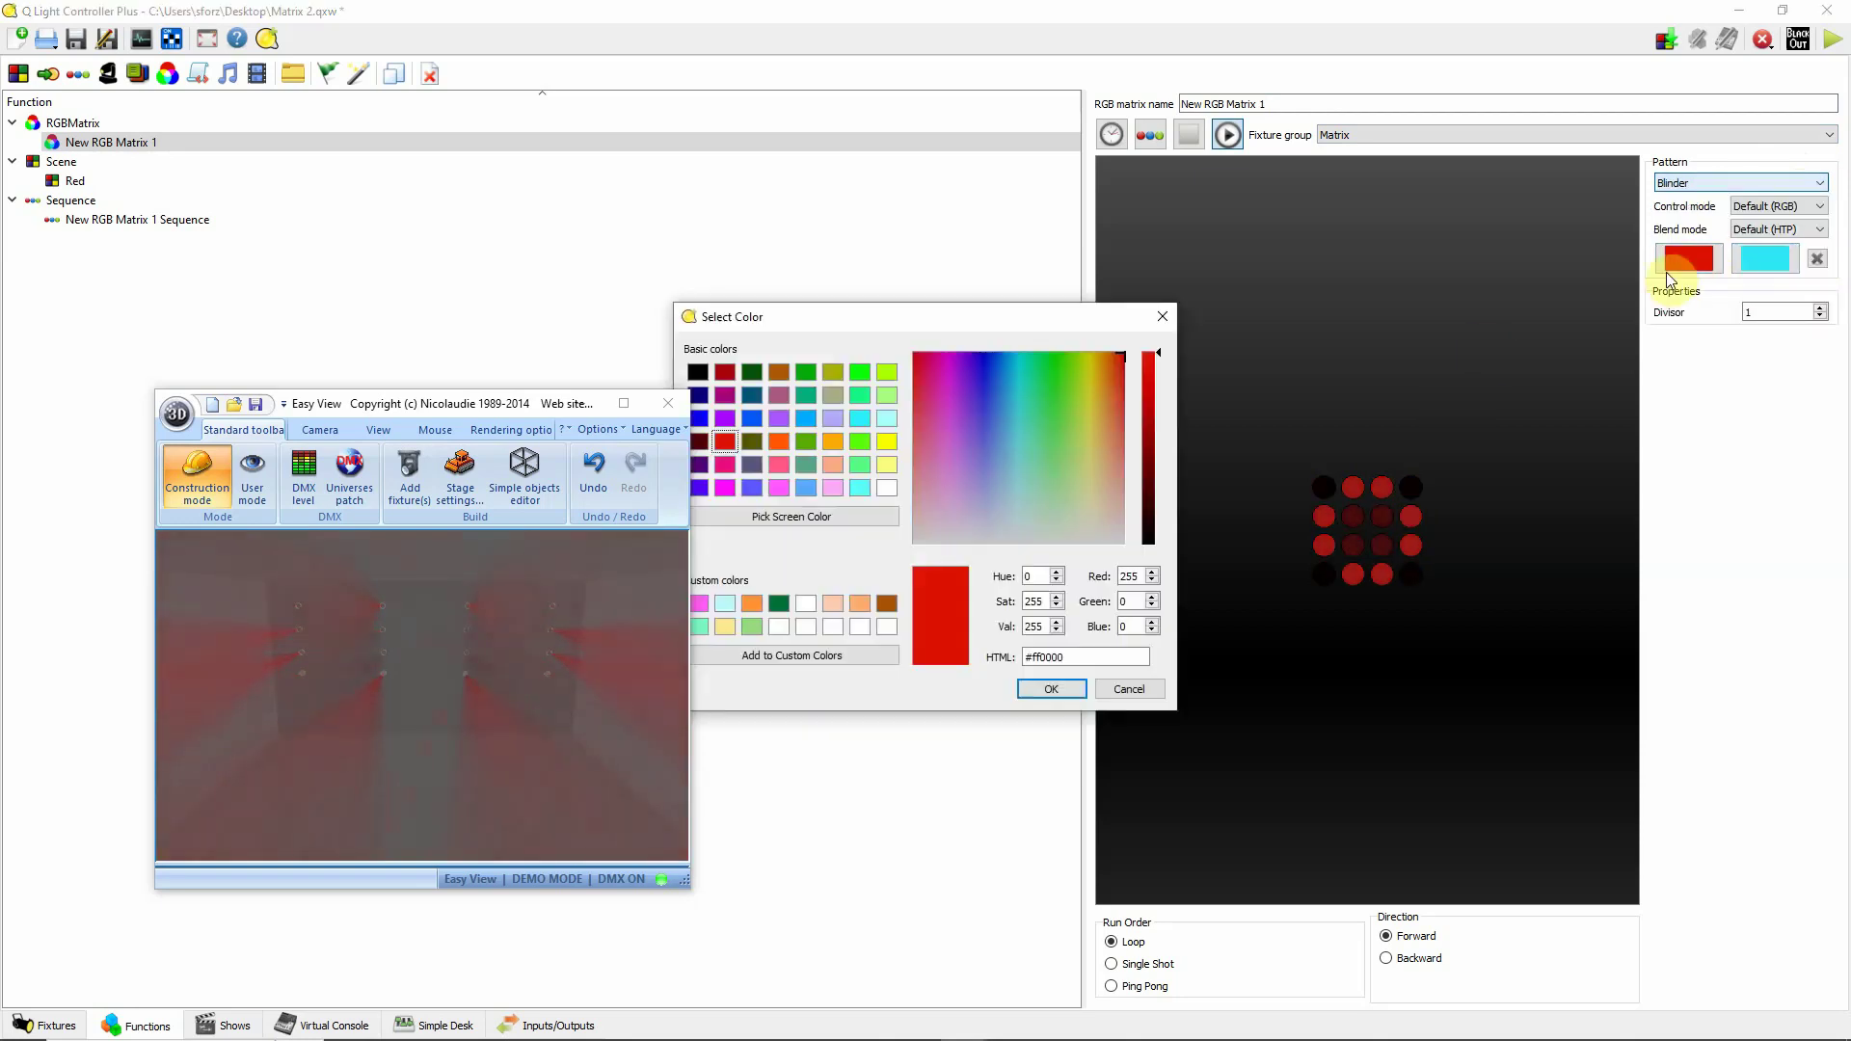
pyautogui.click(885, 489)
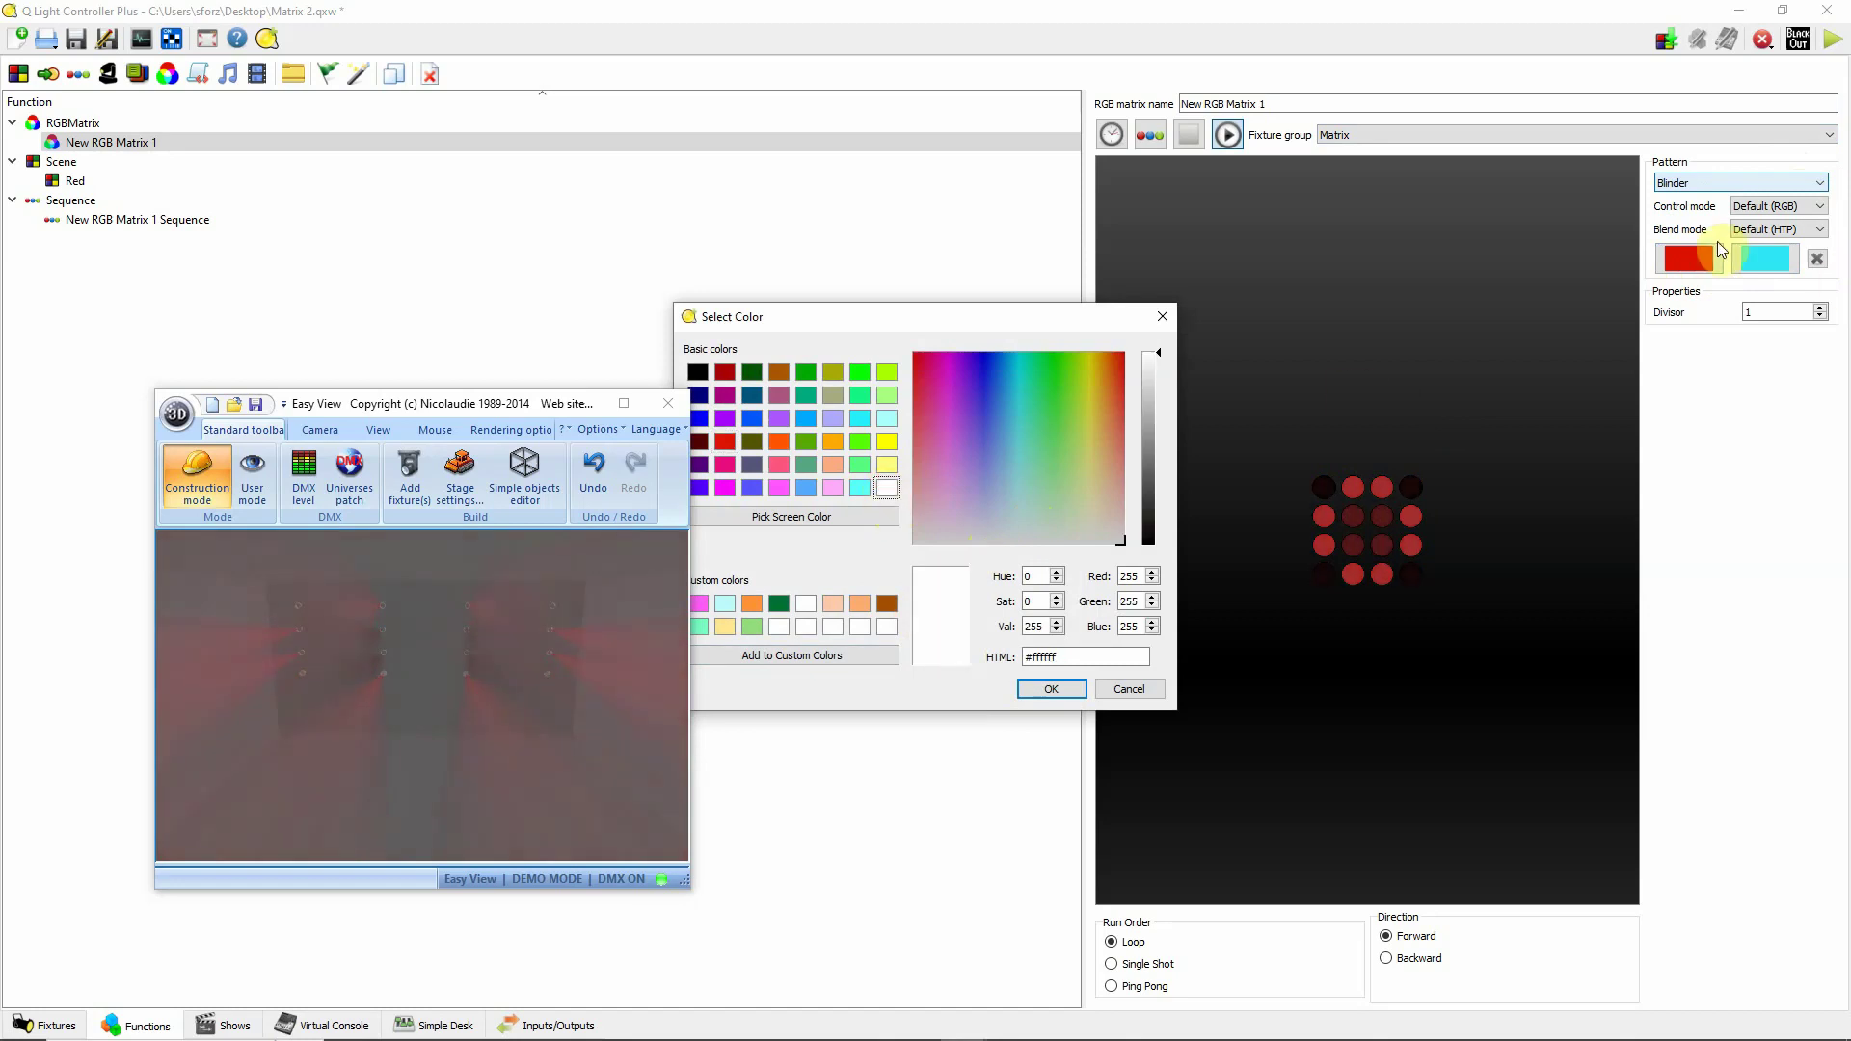
pyautogui.click(1055, 688)
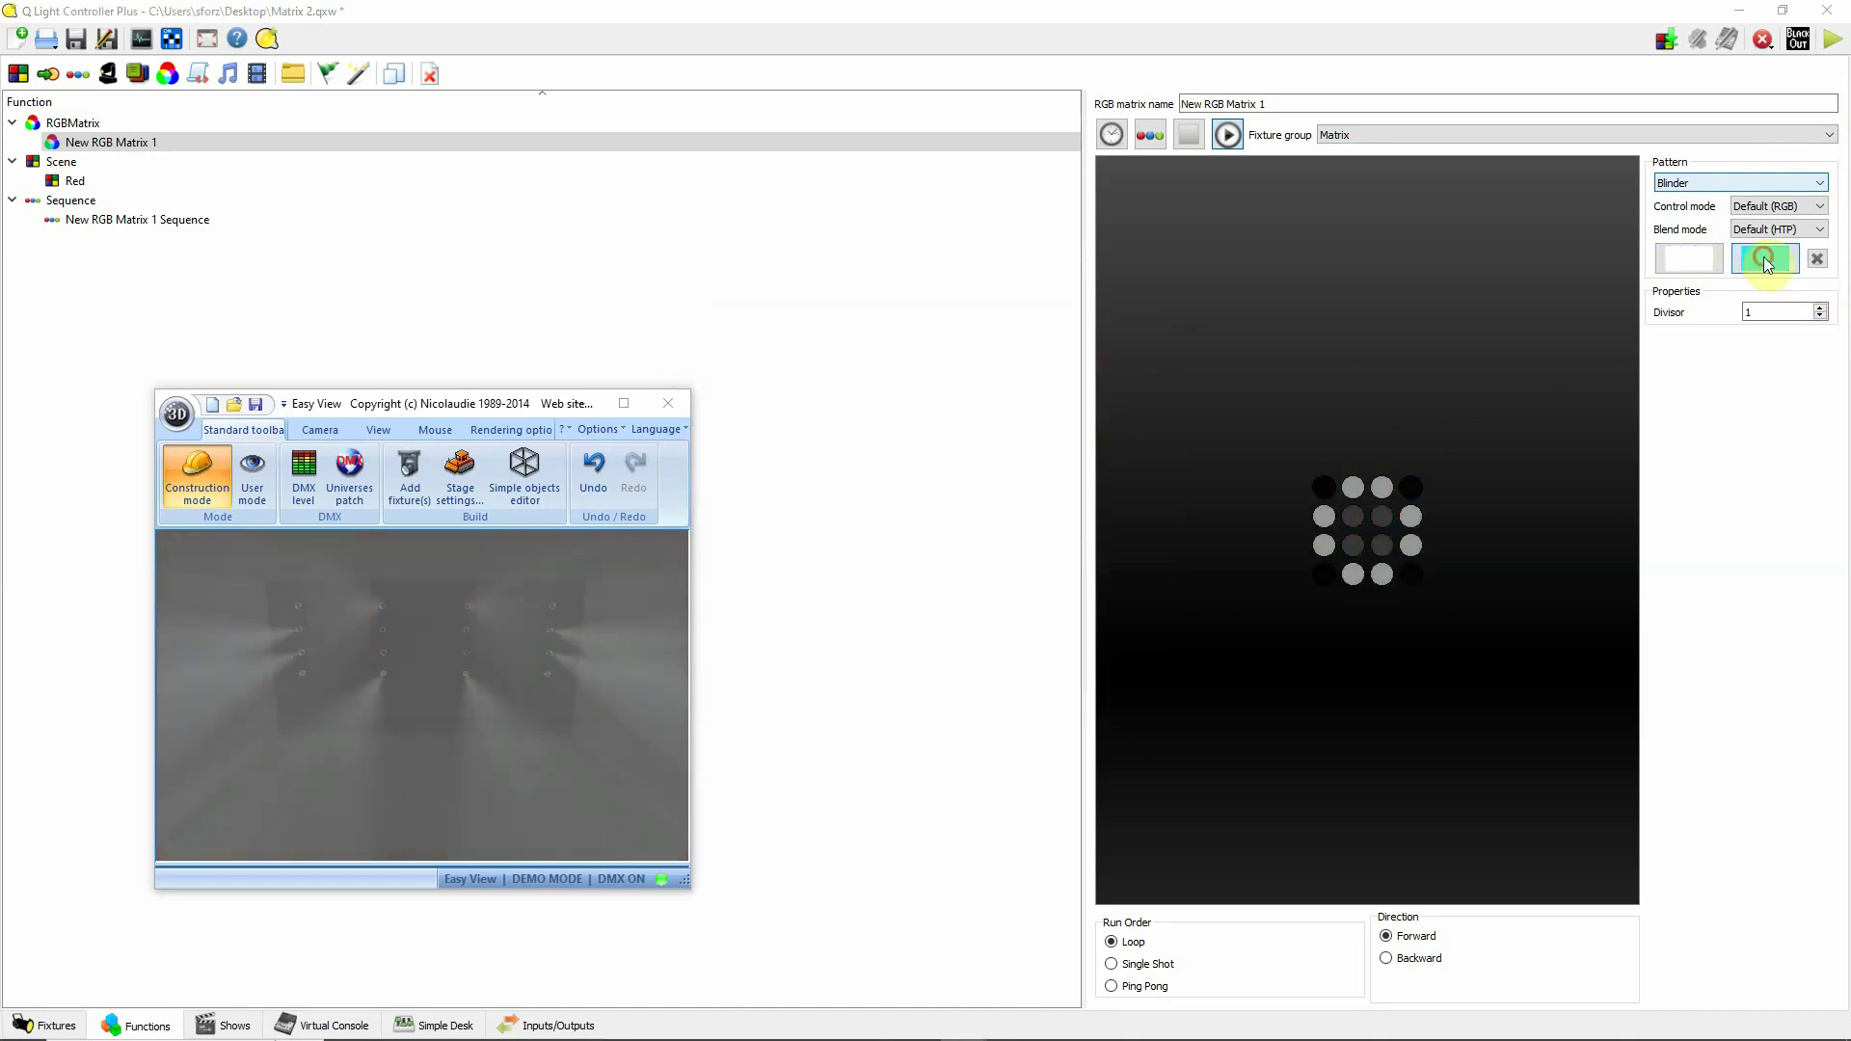
pyautogui.click(1765, 259)
pyautogui.click(878, 628)
pyautogui.click(1054, 689)
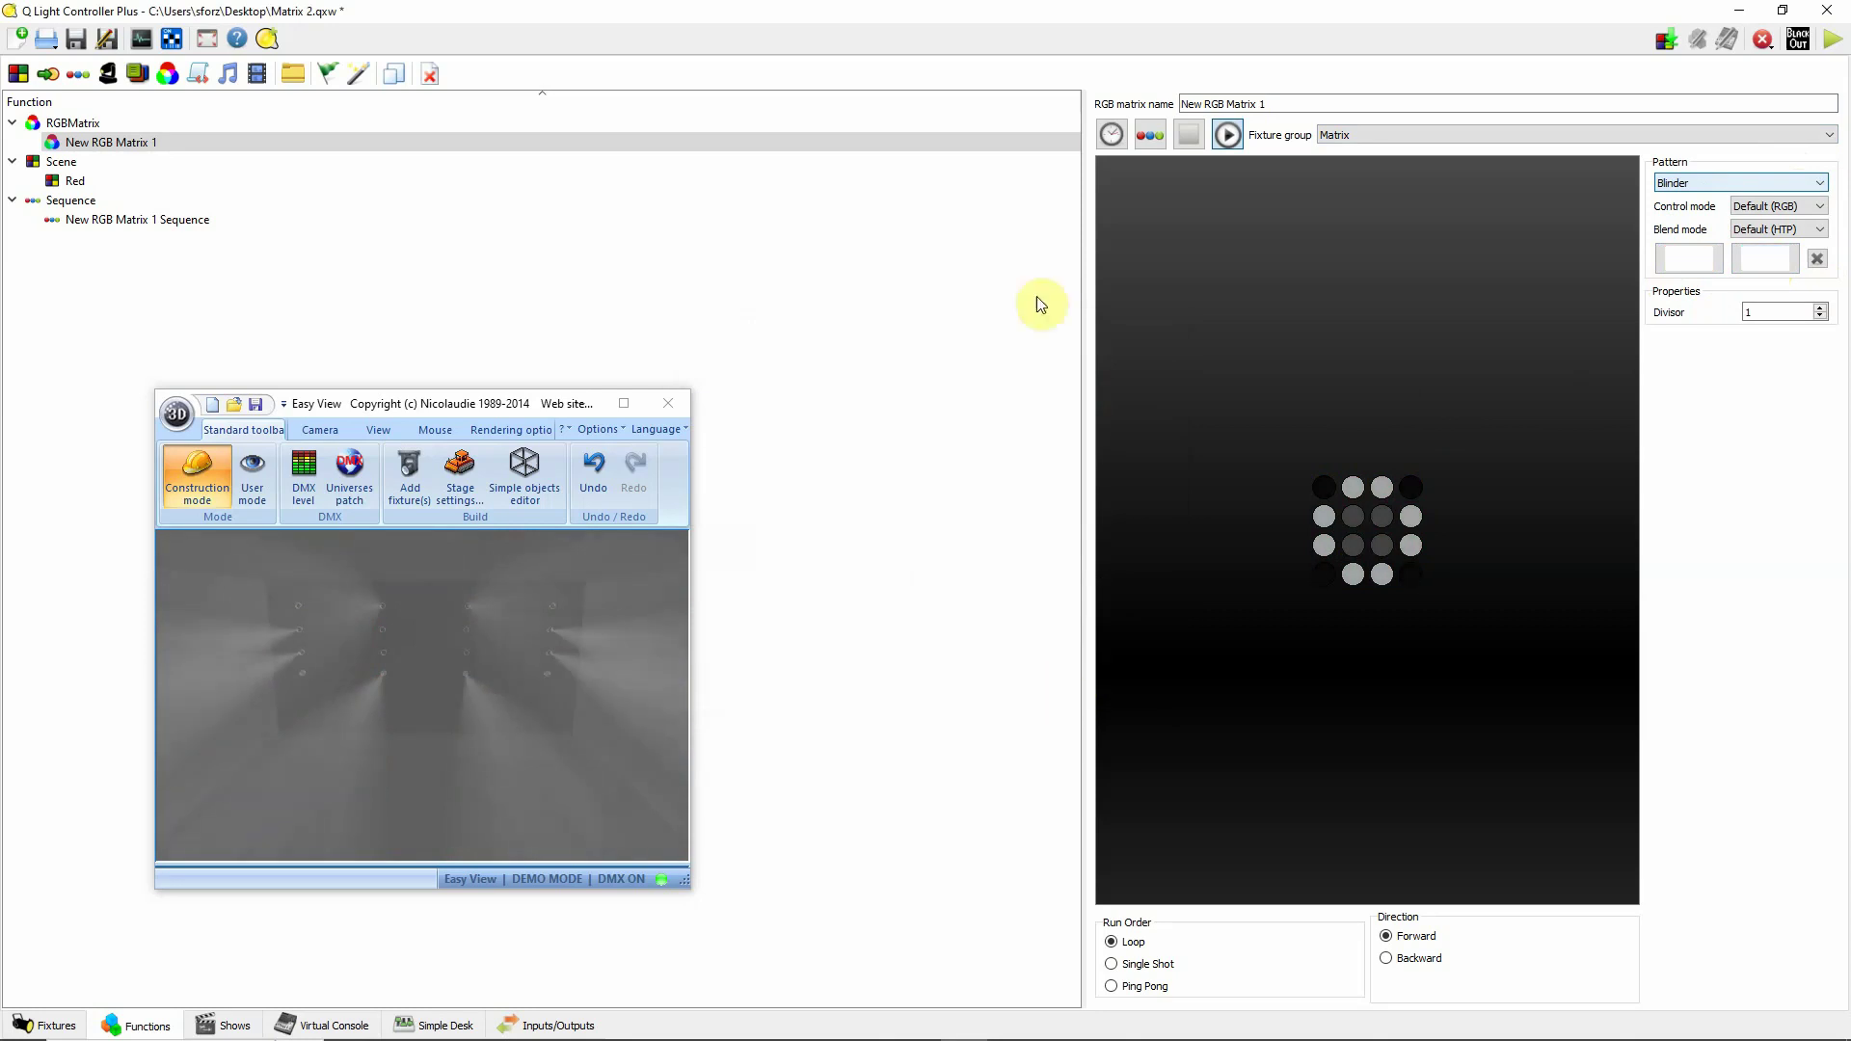
# Check the matrix hold time in the speed settings.
pyautogui.click(1107, 133)
pyautogui.click(775, 511)
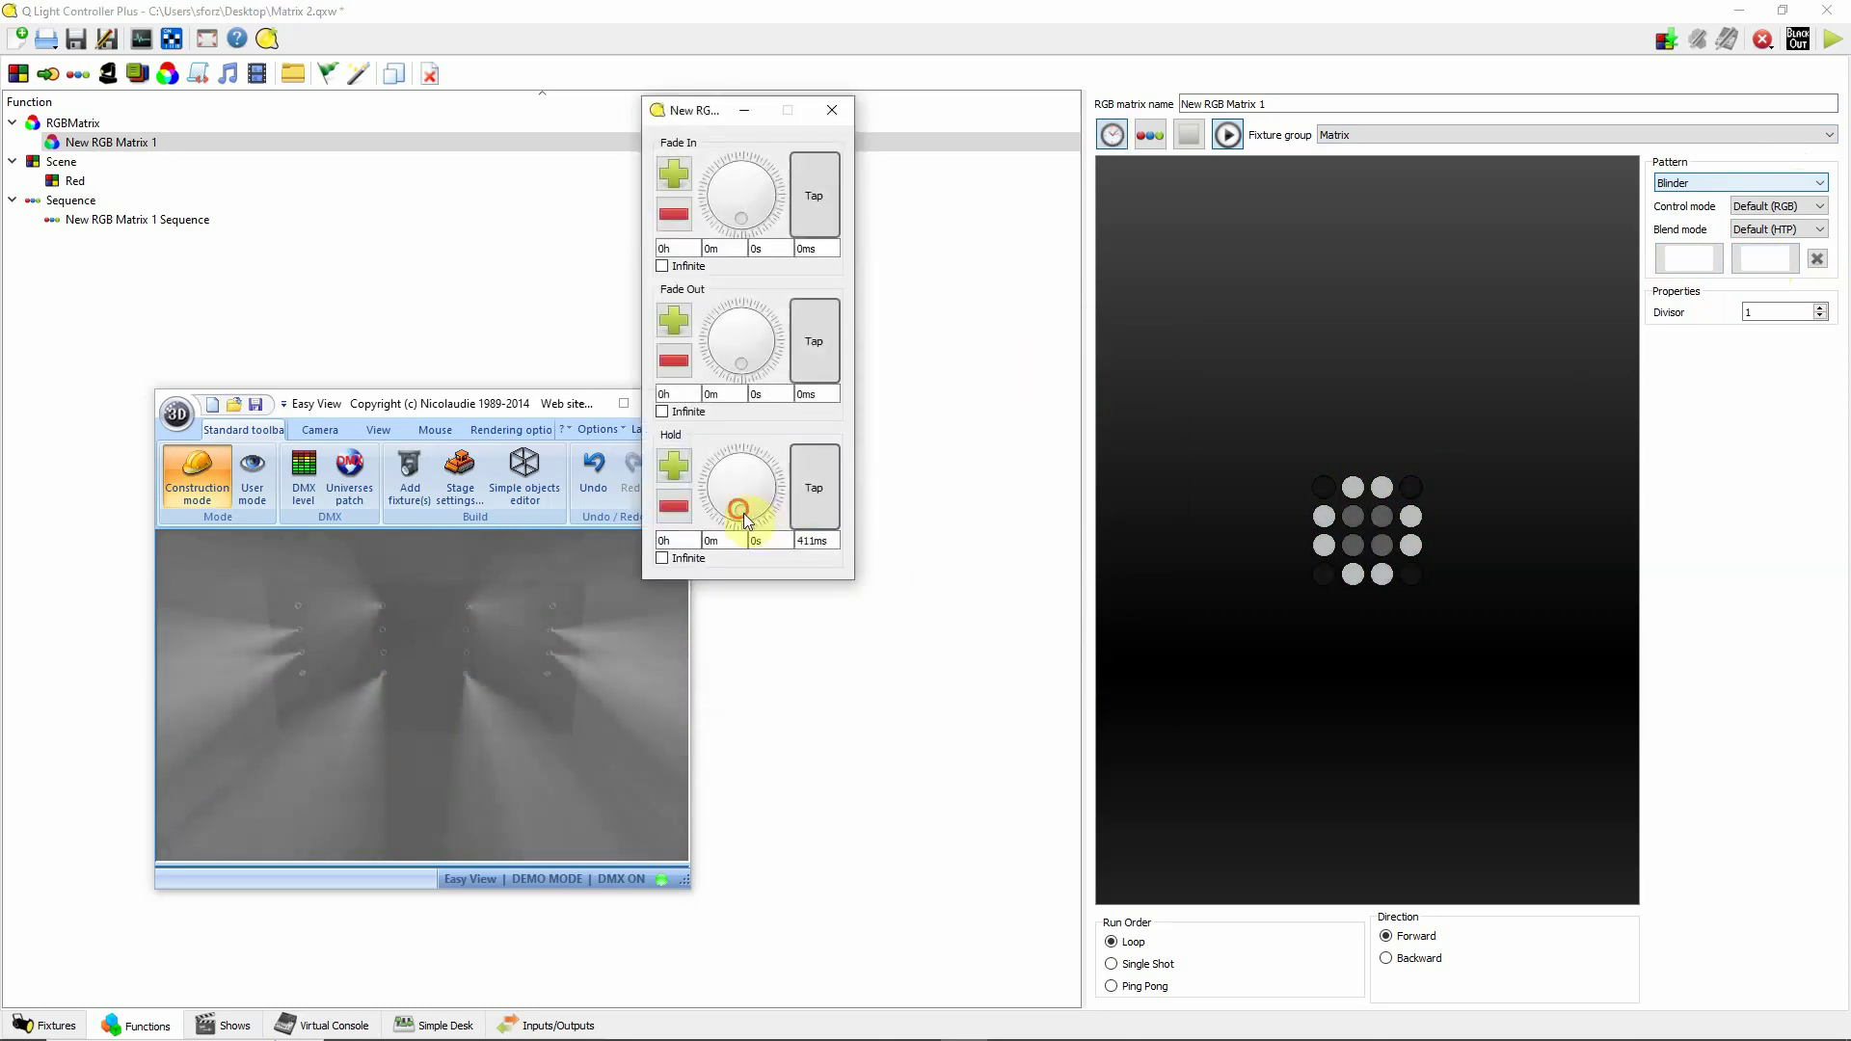
pyautogui.click(1791, 185)
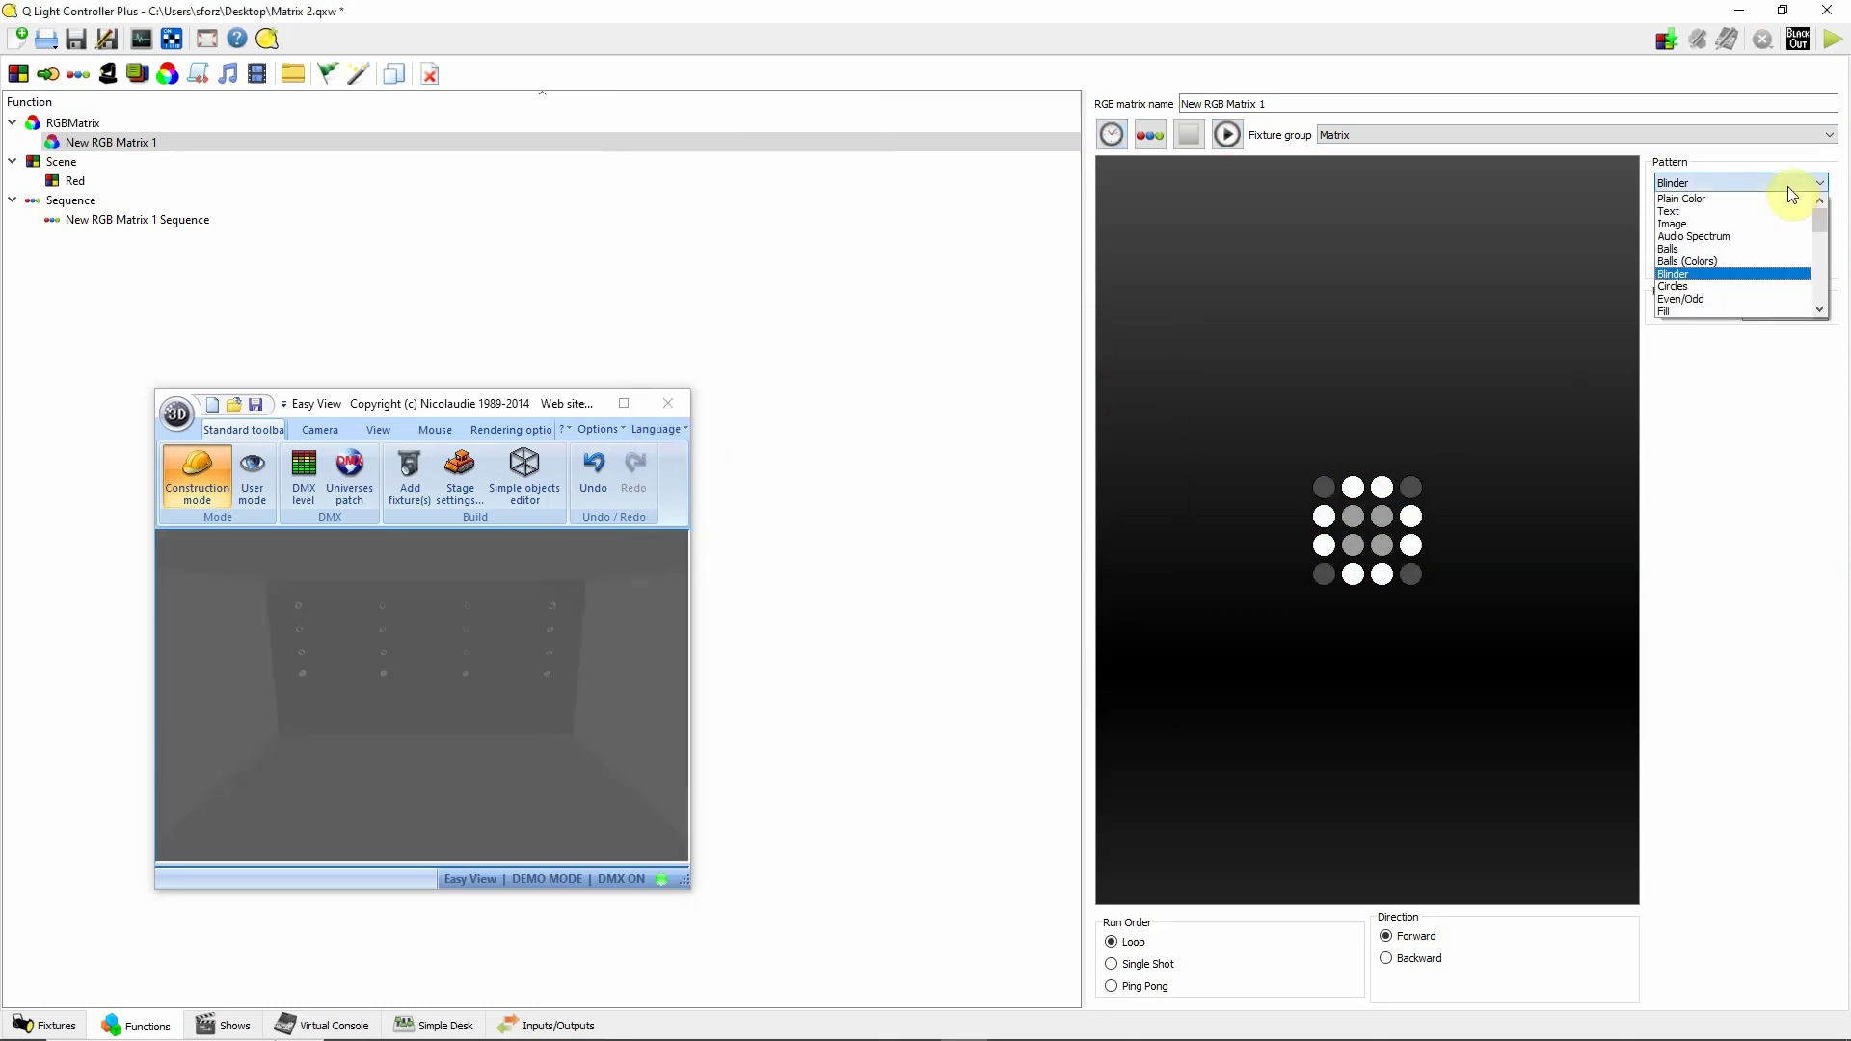
# Switch the matrix to the Fill pattern with a blue first colour and magenta second colour.
pyautogui.click(1741, 313)
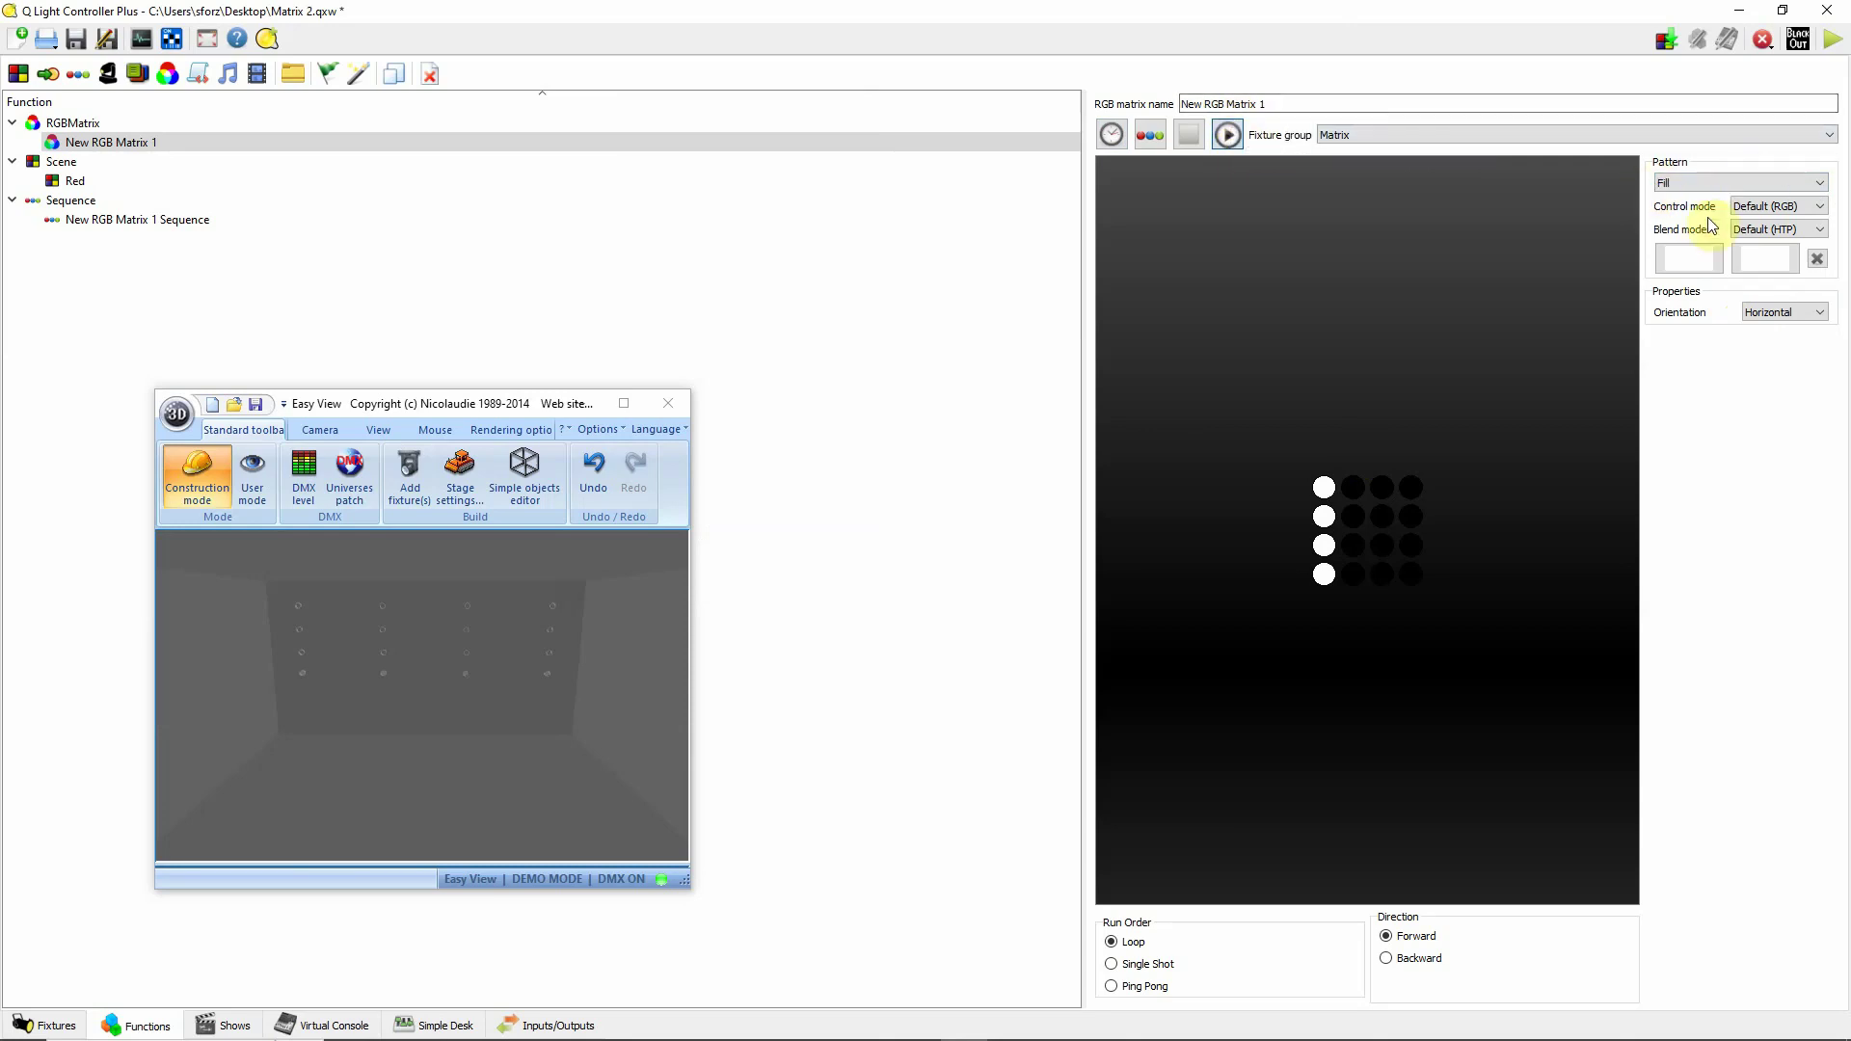
pyautogui.click(1685, 259)
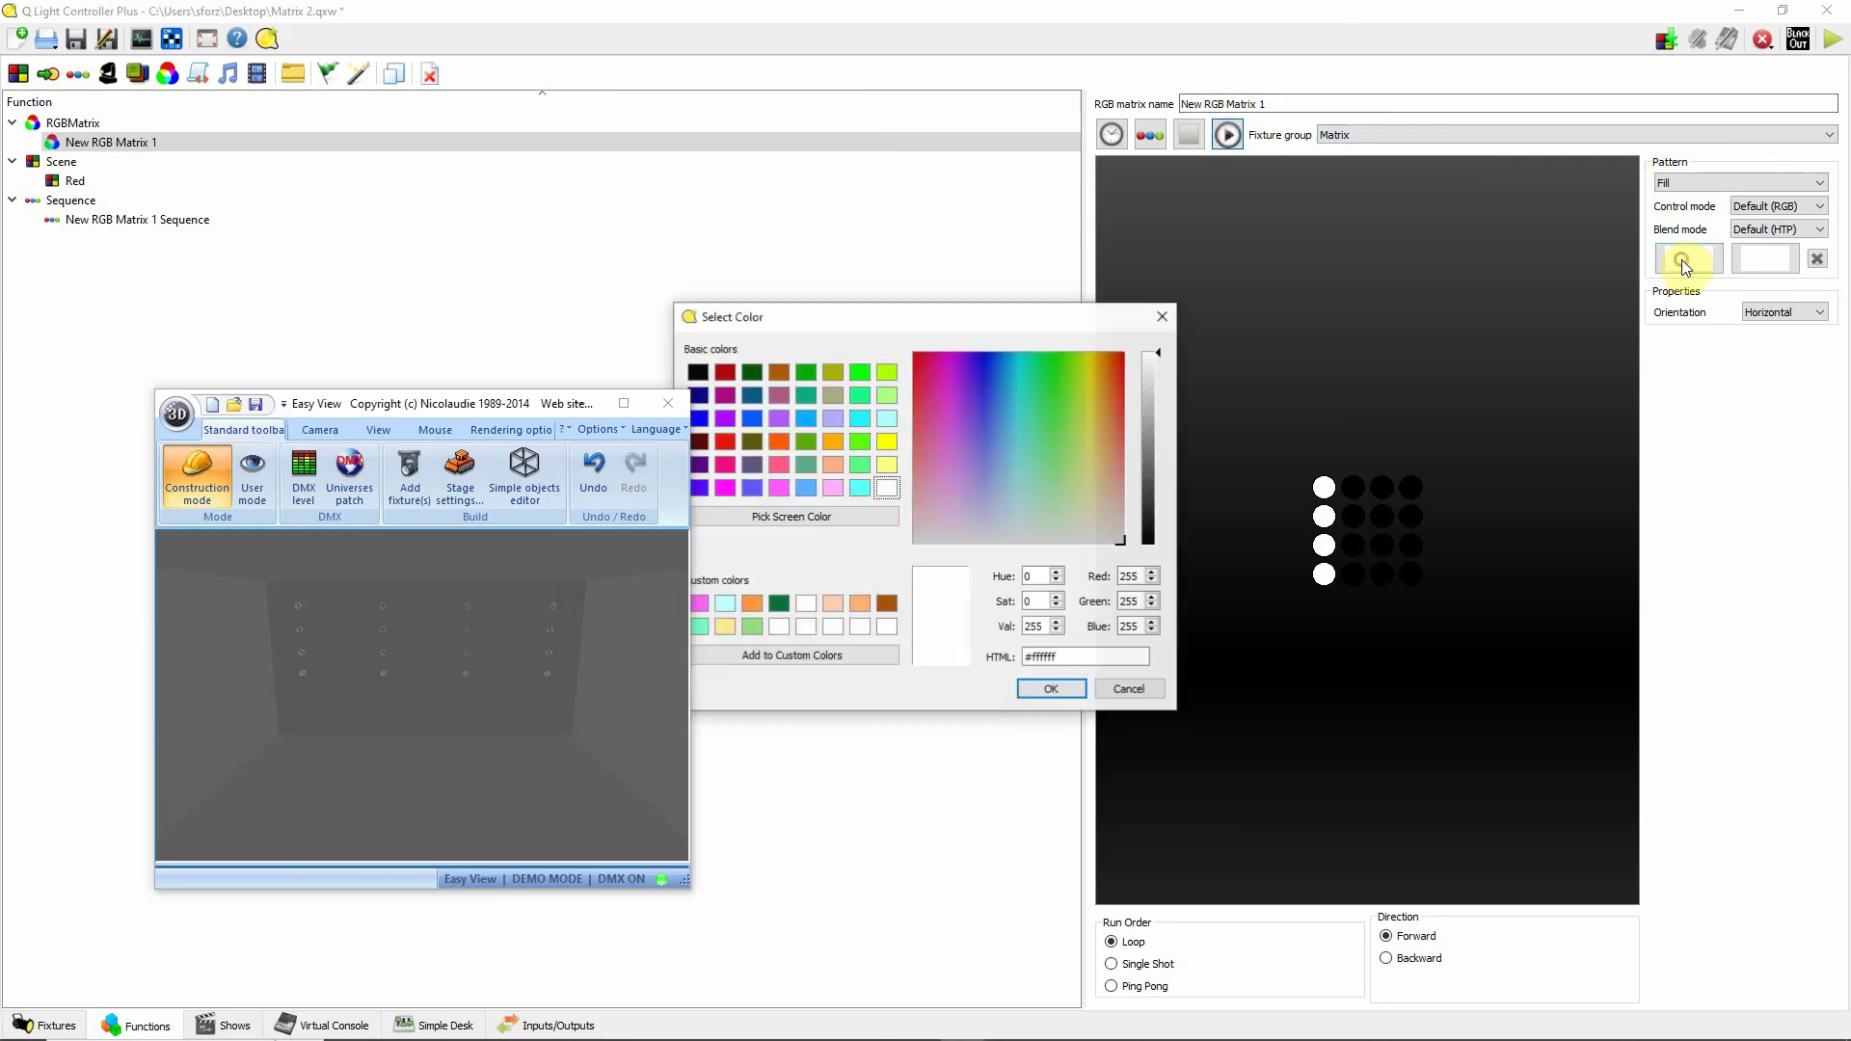
pyautogui.click(752, 419)
pyautogui.click(1051, 689)
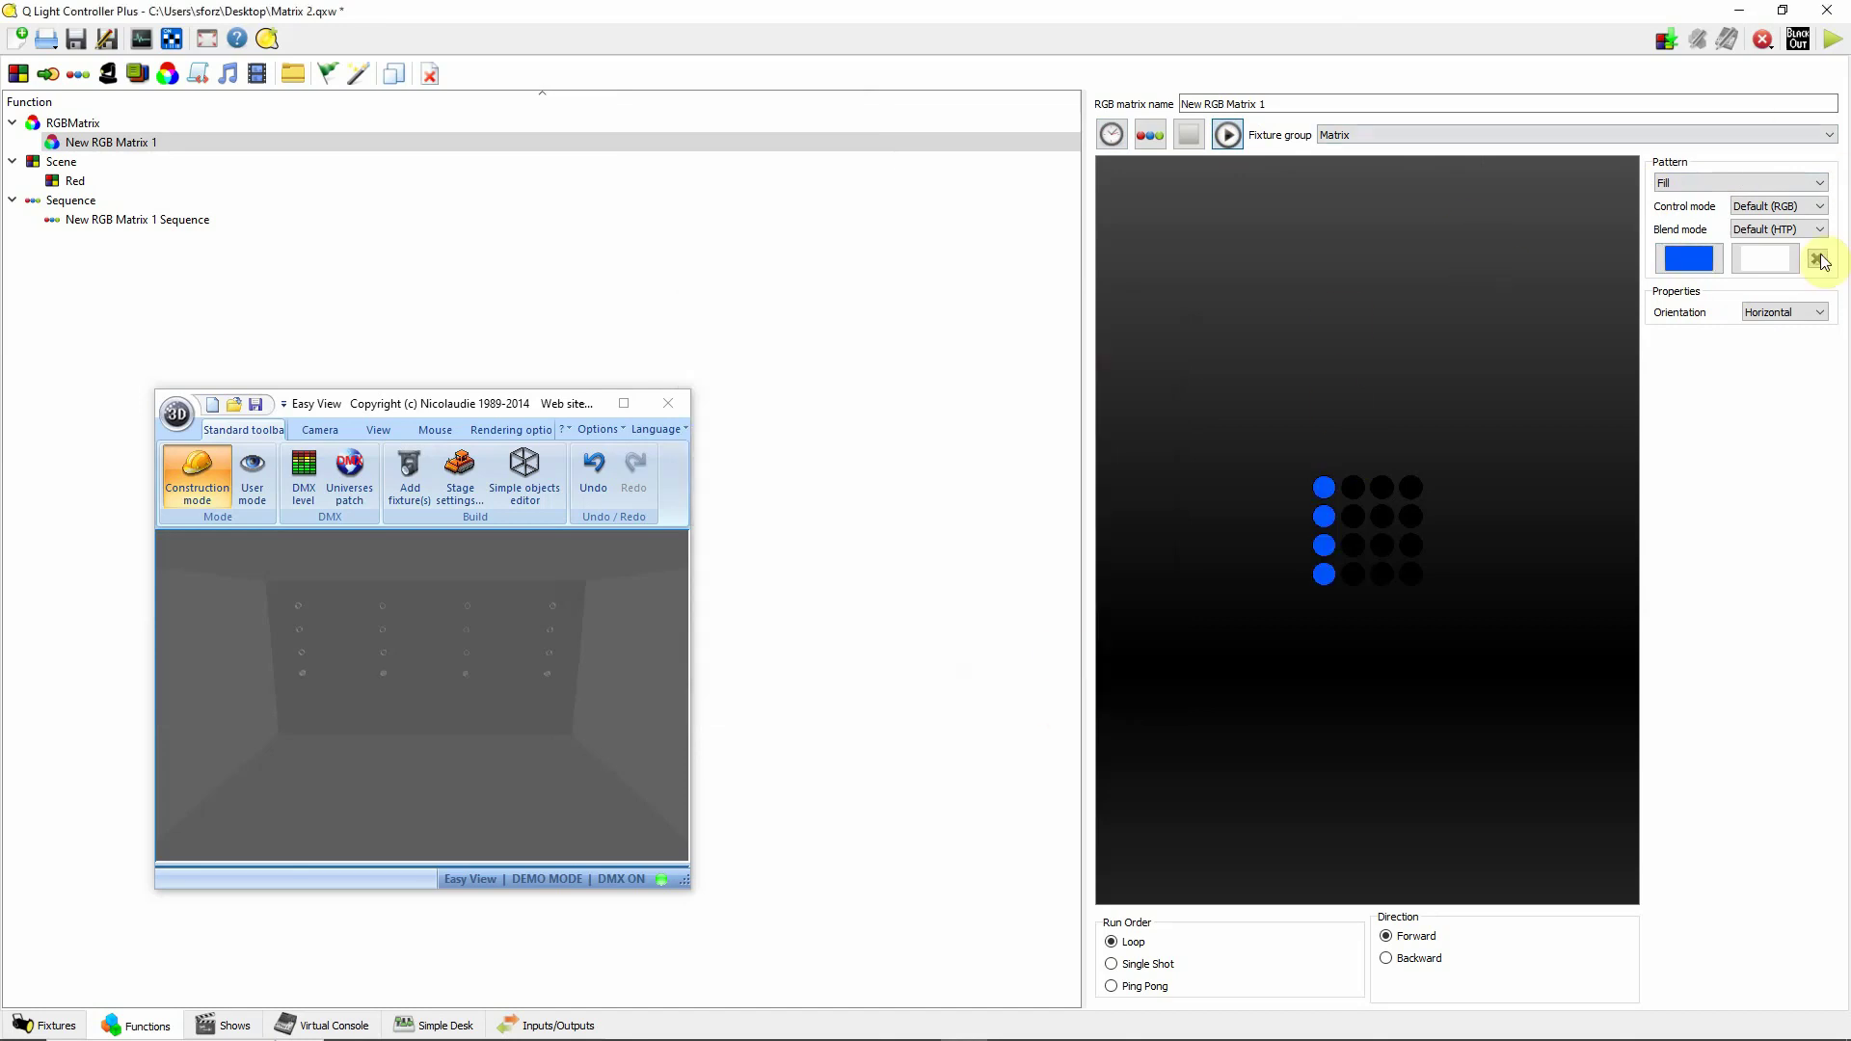
pyautogui.click(1762, 259)
pyautogui.click(945, 362)
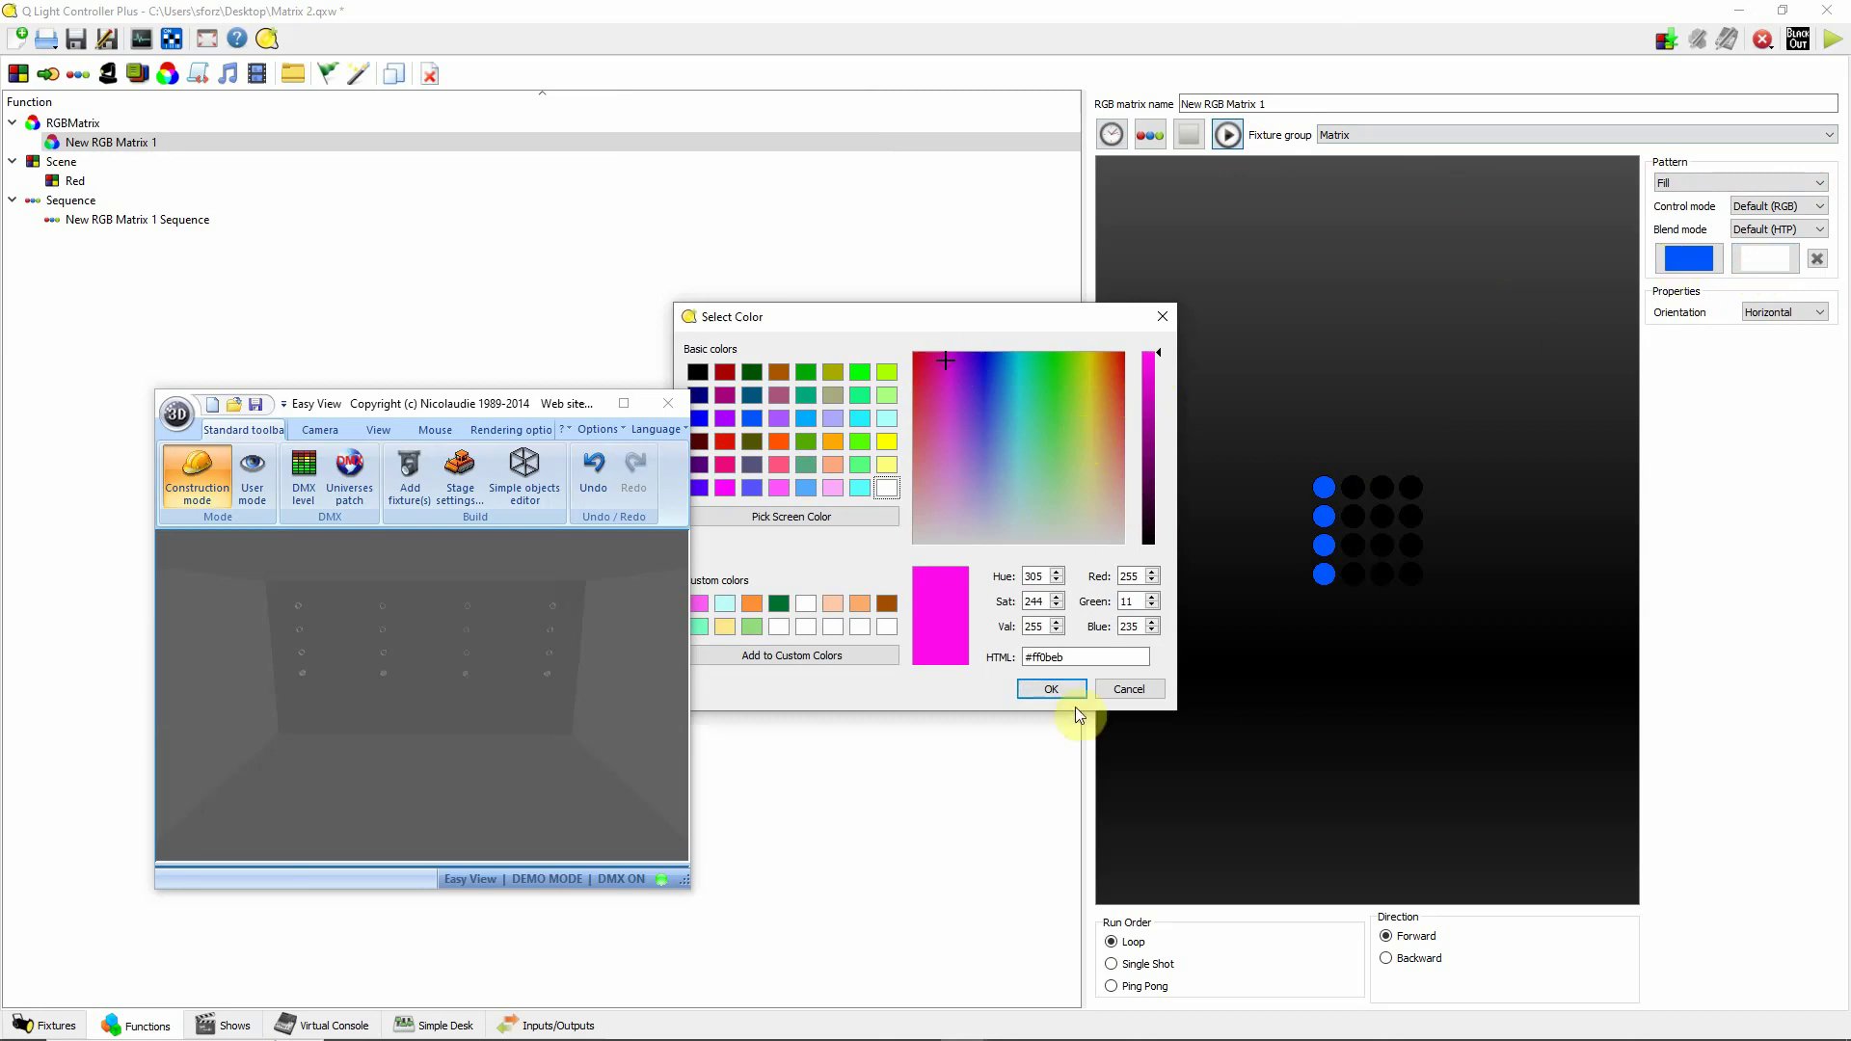
pyautogui.click(1051, 689)
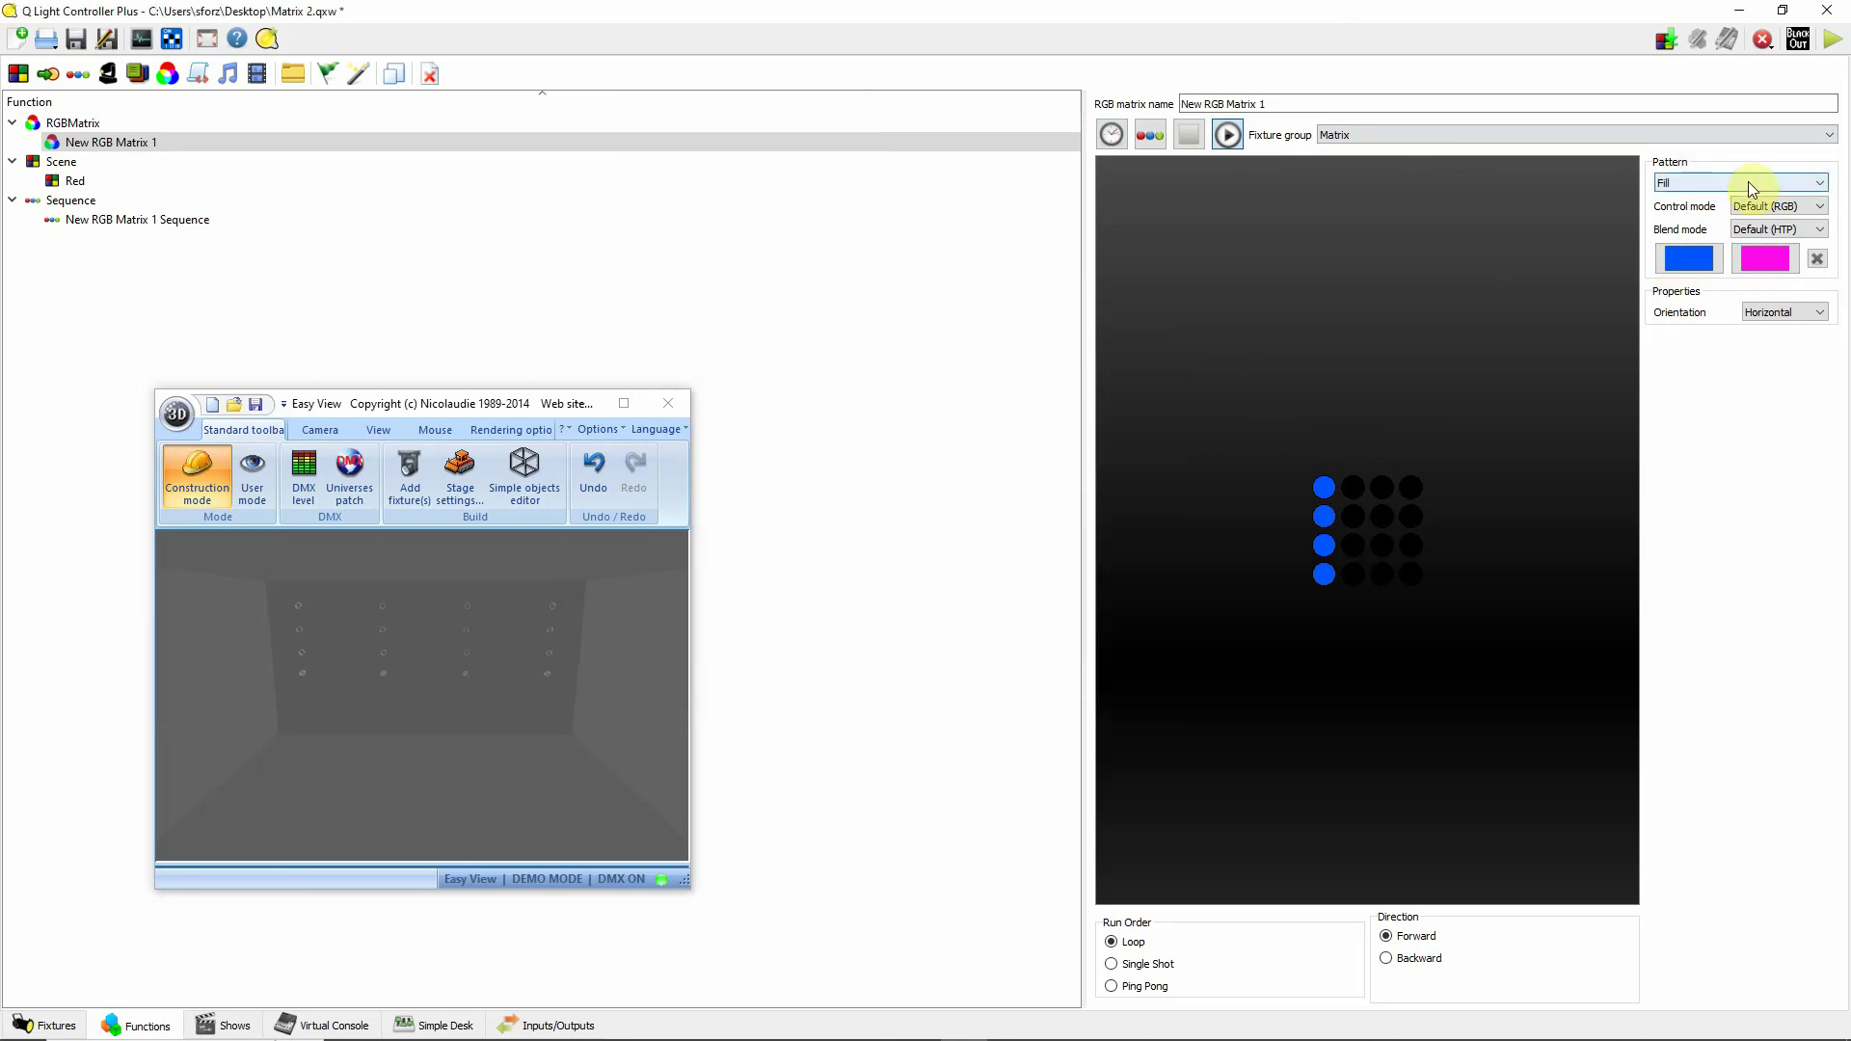
# Play the matrix and raise its hold time to 253 ms.
pyautogui.click(1228, 134)
pyautogui.click(1117, 133)
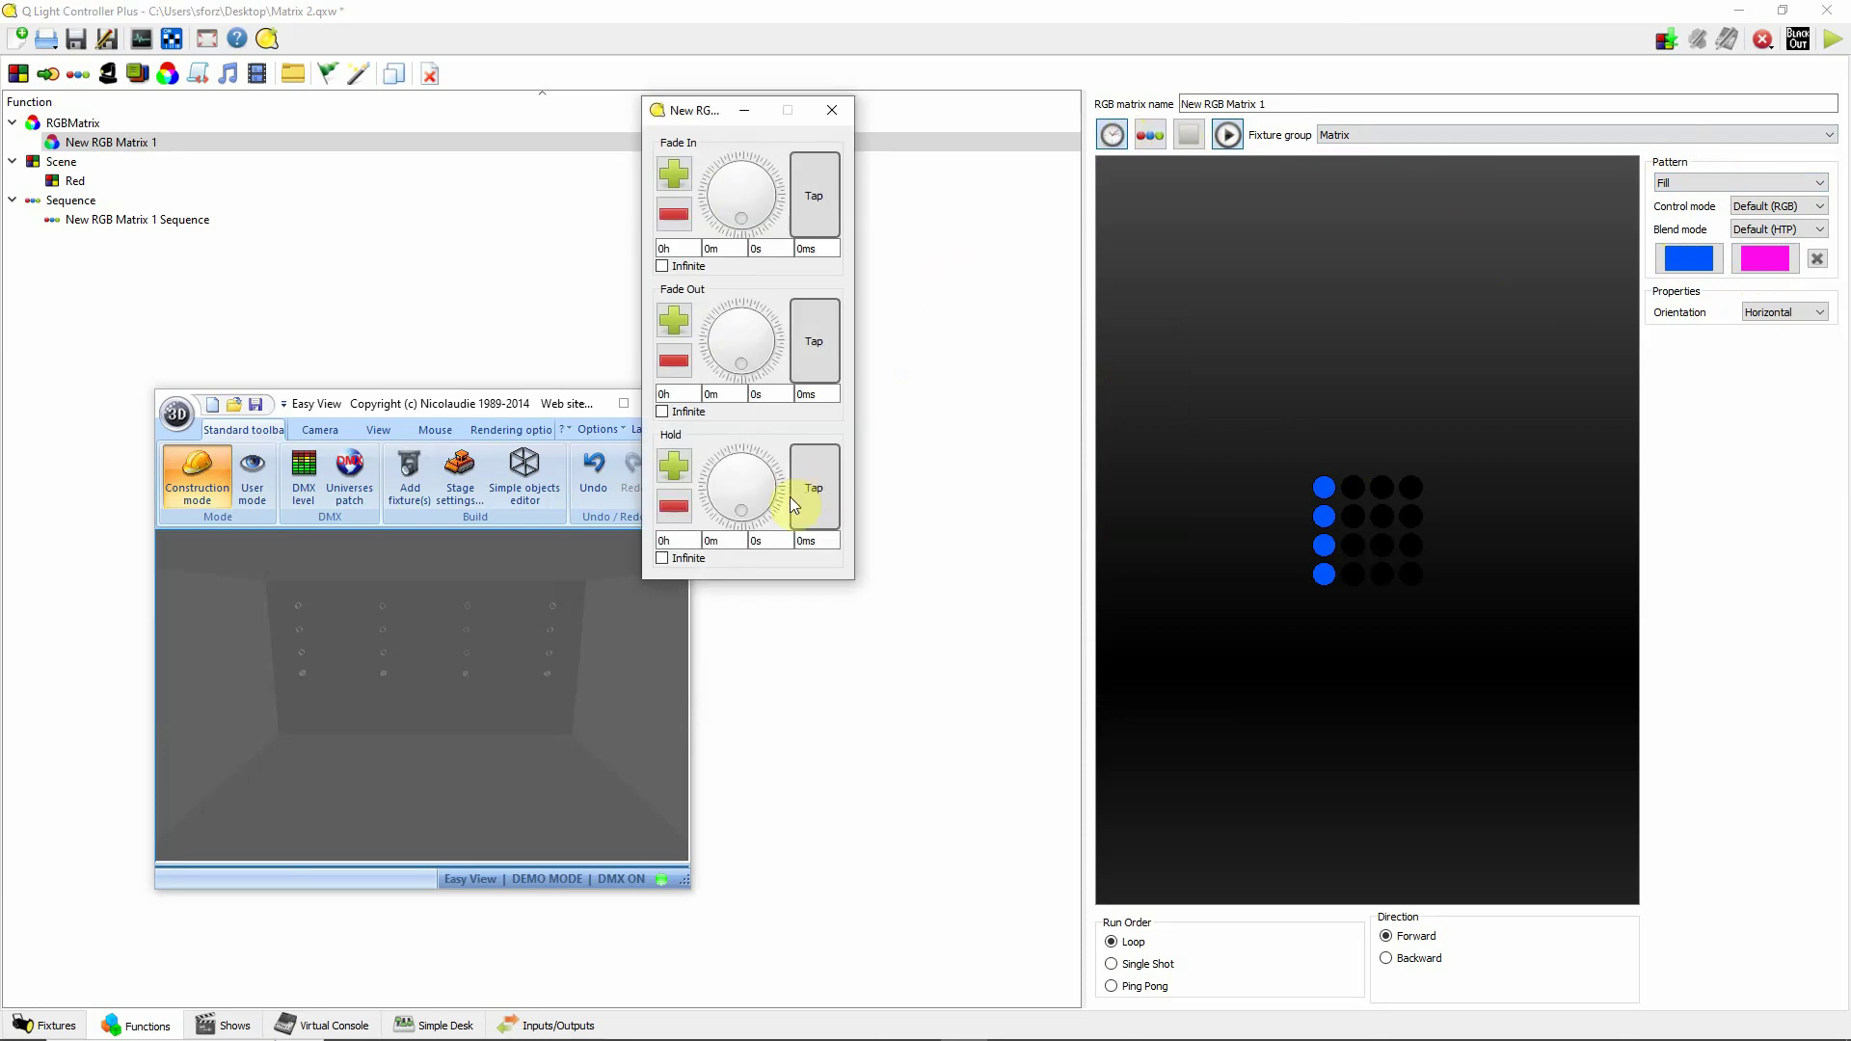
pyautogui.moveTo(726, 502)
pyautogui.mouseDown()
pyautogui.moveTo(748, 470)
pyautogui.moveTo(758, 492)
pyautogui.mouseUp()
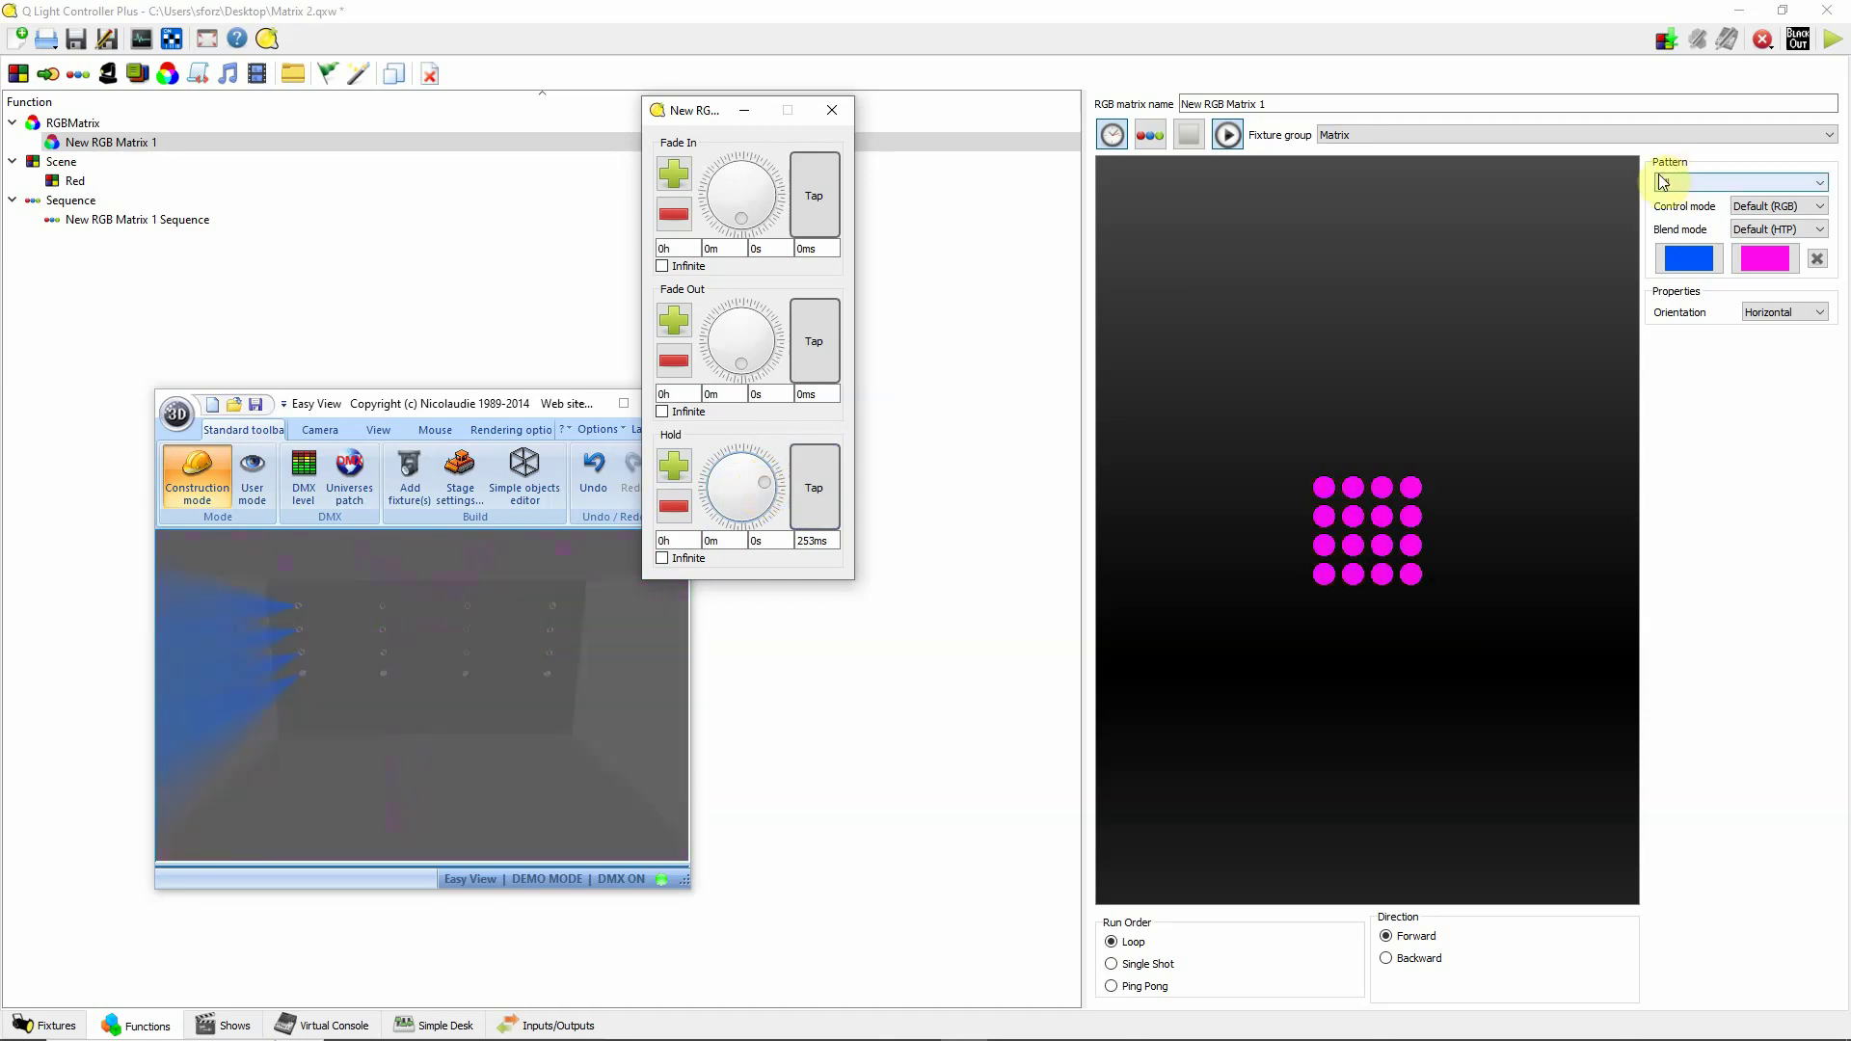
# Close the timing window, switch the matrix pattern to Gradient, and create a sequence from it.
pyautogui.click(830, 111)
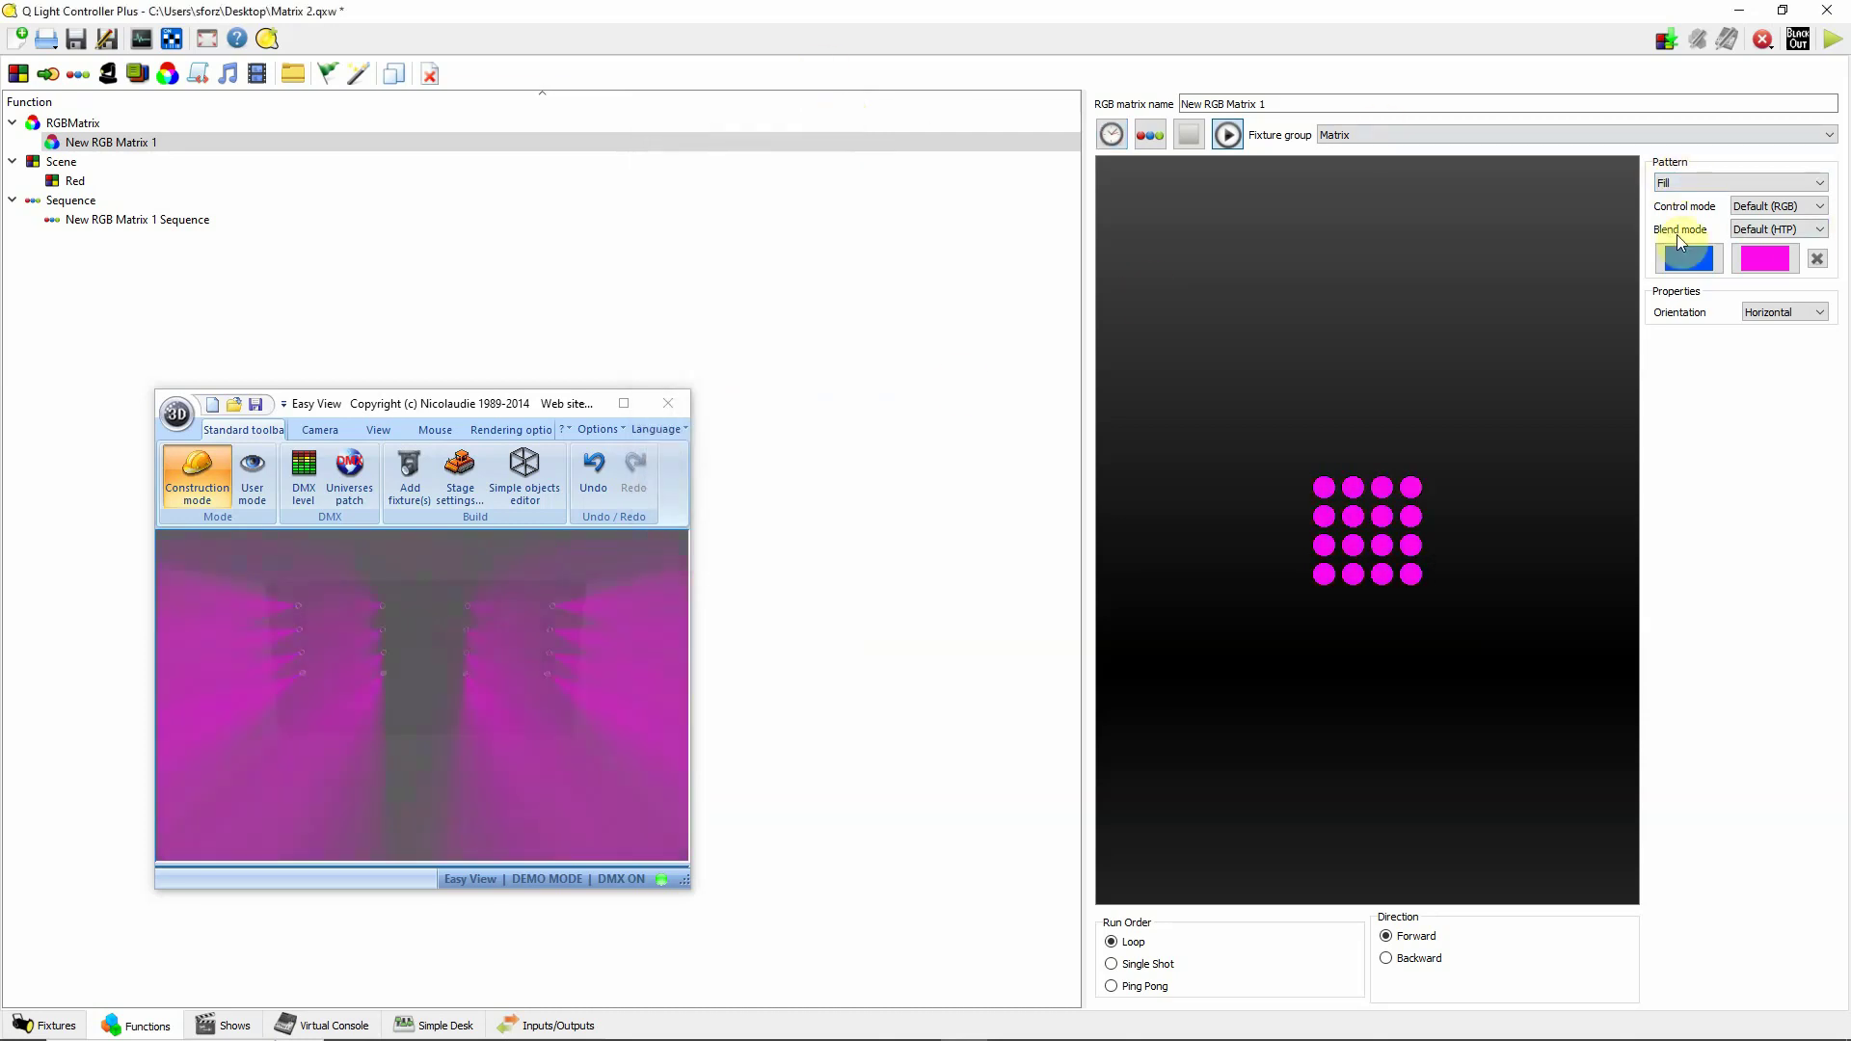
pyautogui.click(1721, 183)
pyautogui.moveTo(1818, 228); pyautogui.dragTo(1820, 247)
pyautogui.click(1698, 262)
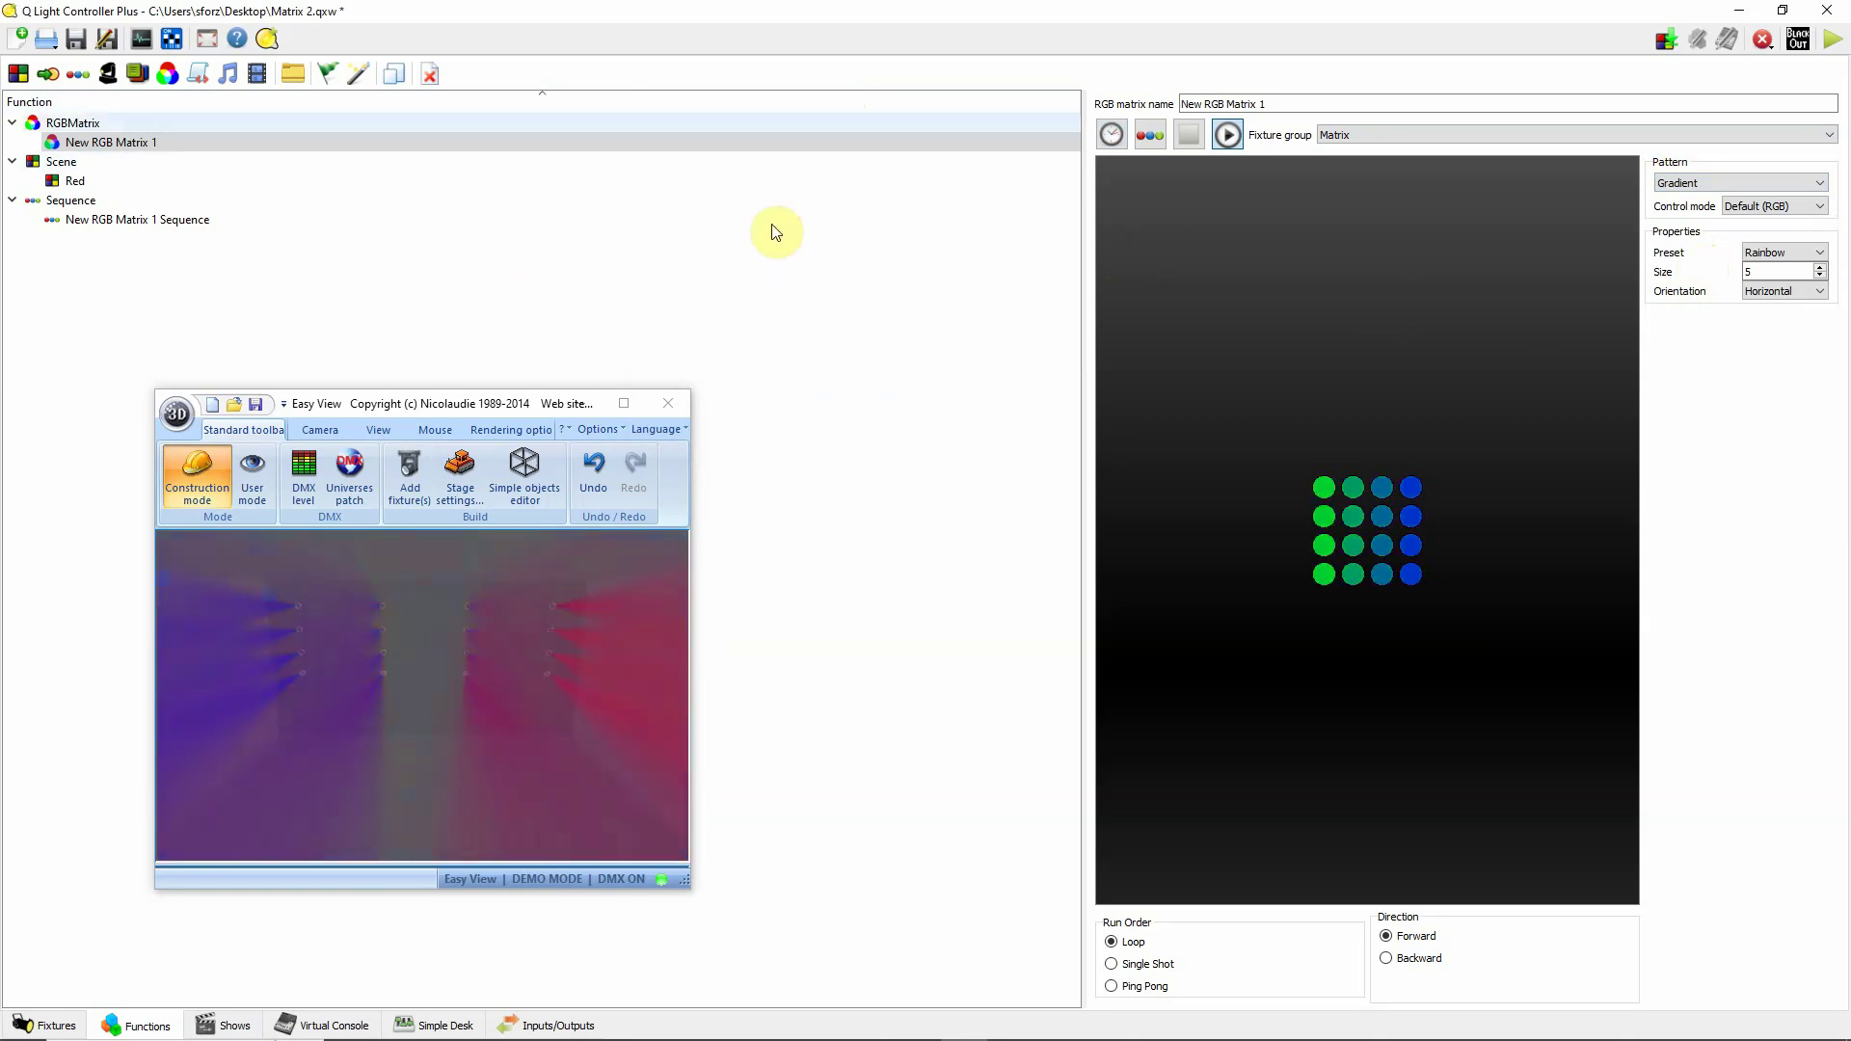
pyautogui.click(1141, 142)
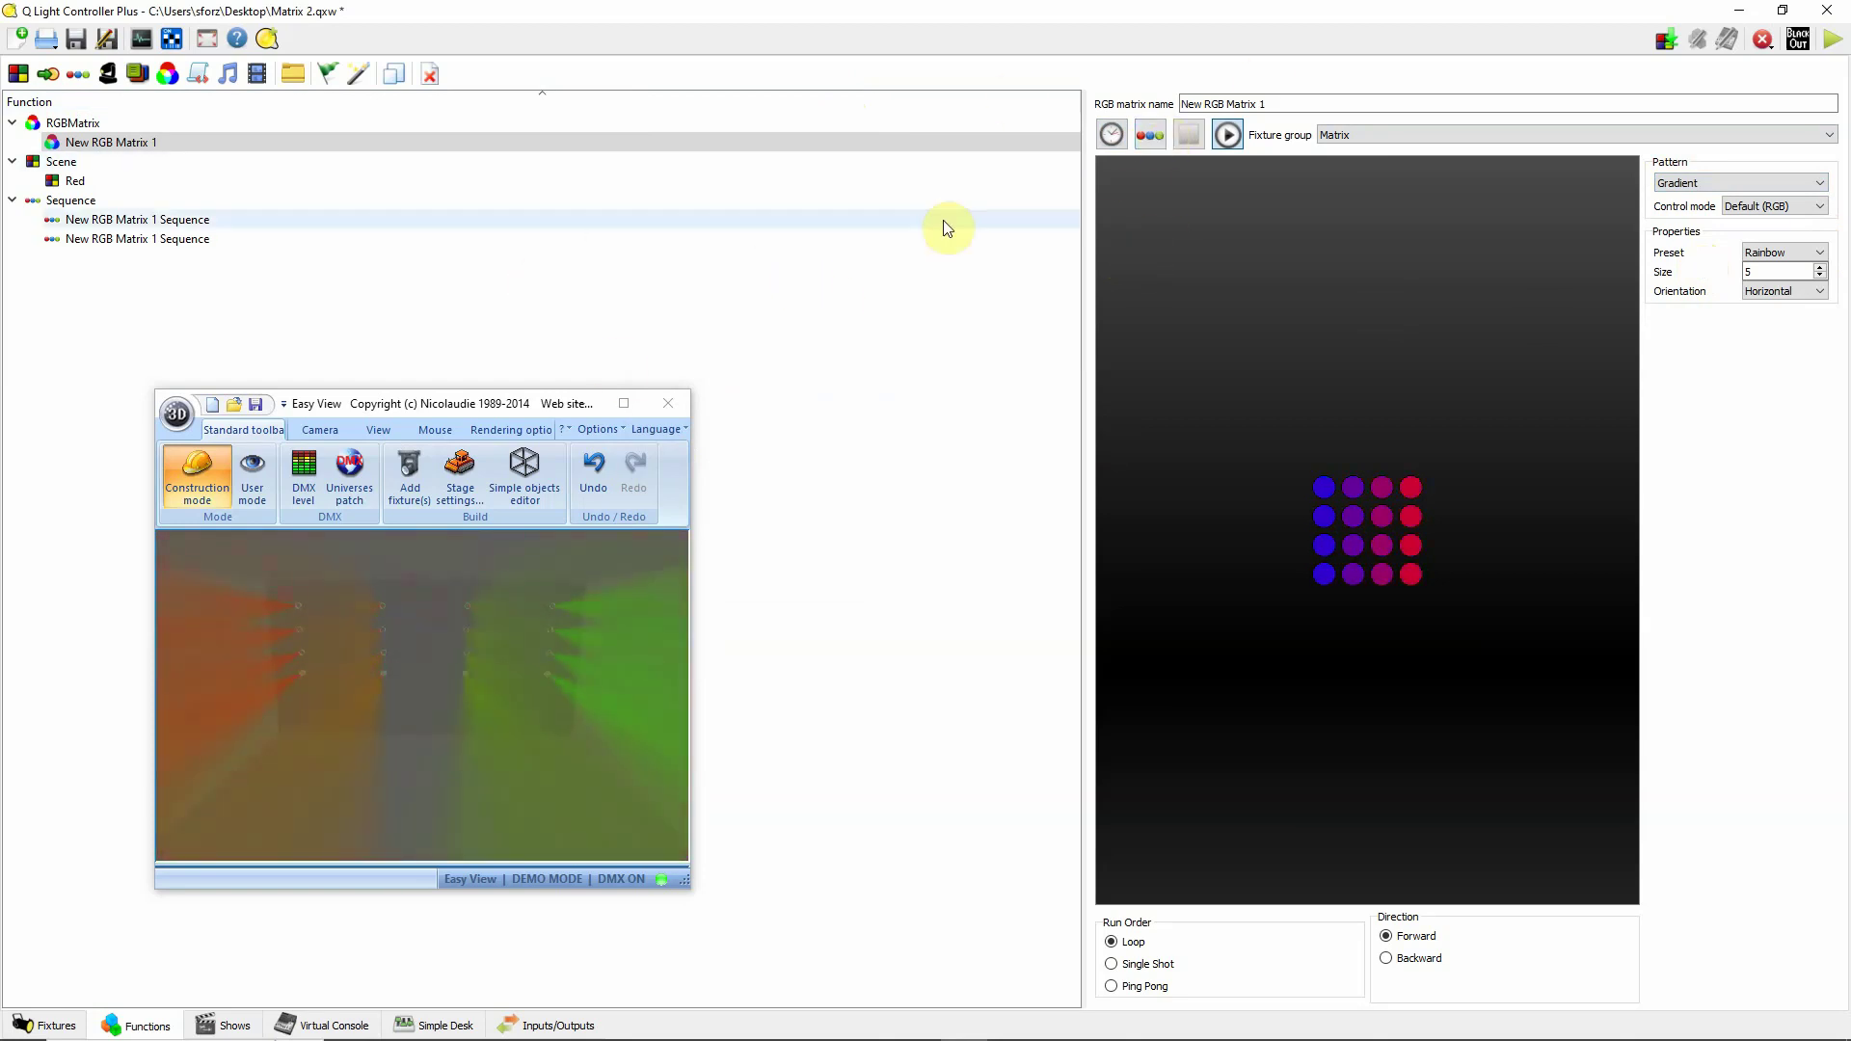
# Stop the matrix preview and play the second New RGB Matrix 1 Sequence to watch its rainbow steps.
pyautogui.click(1228, 134)
pyautogui.click(183, 240)
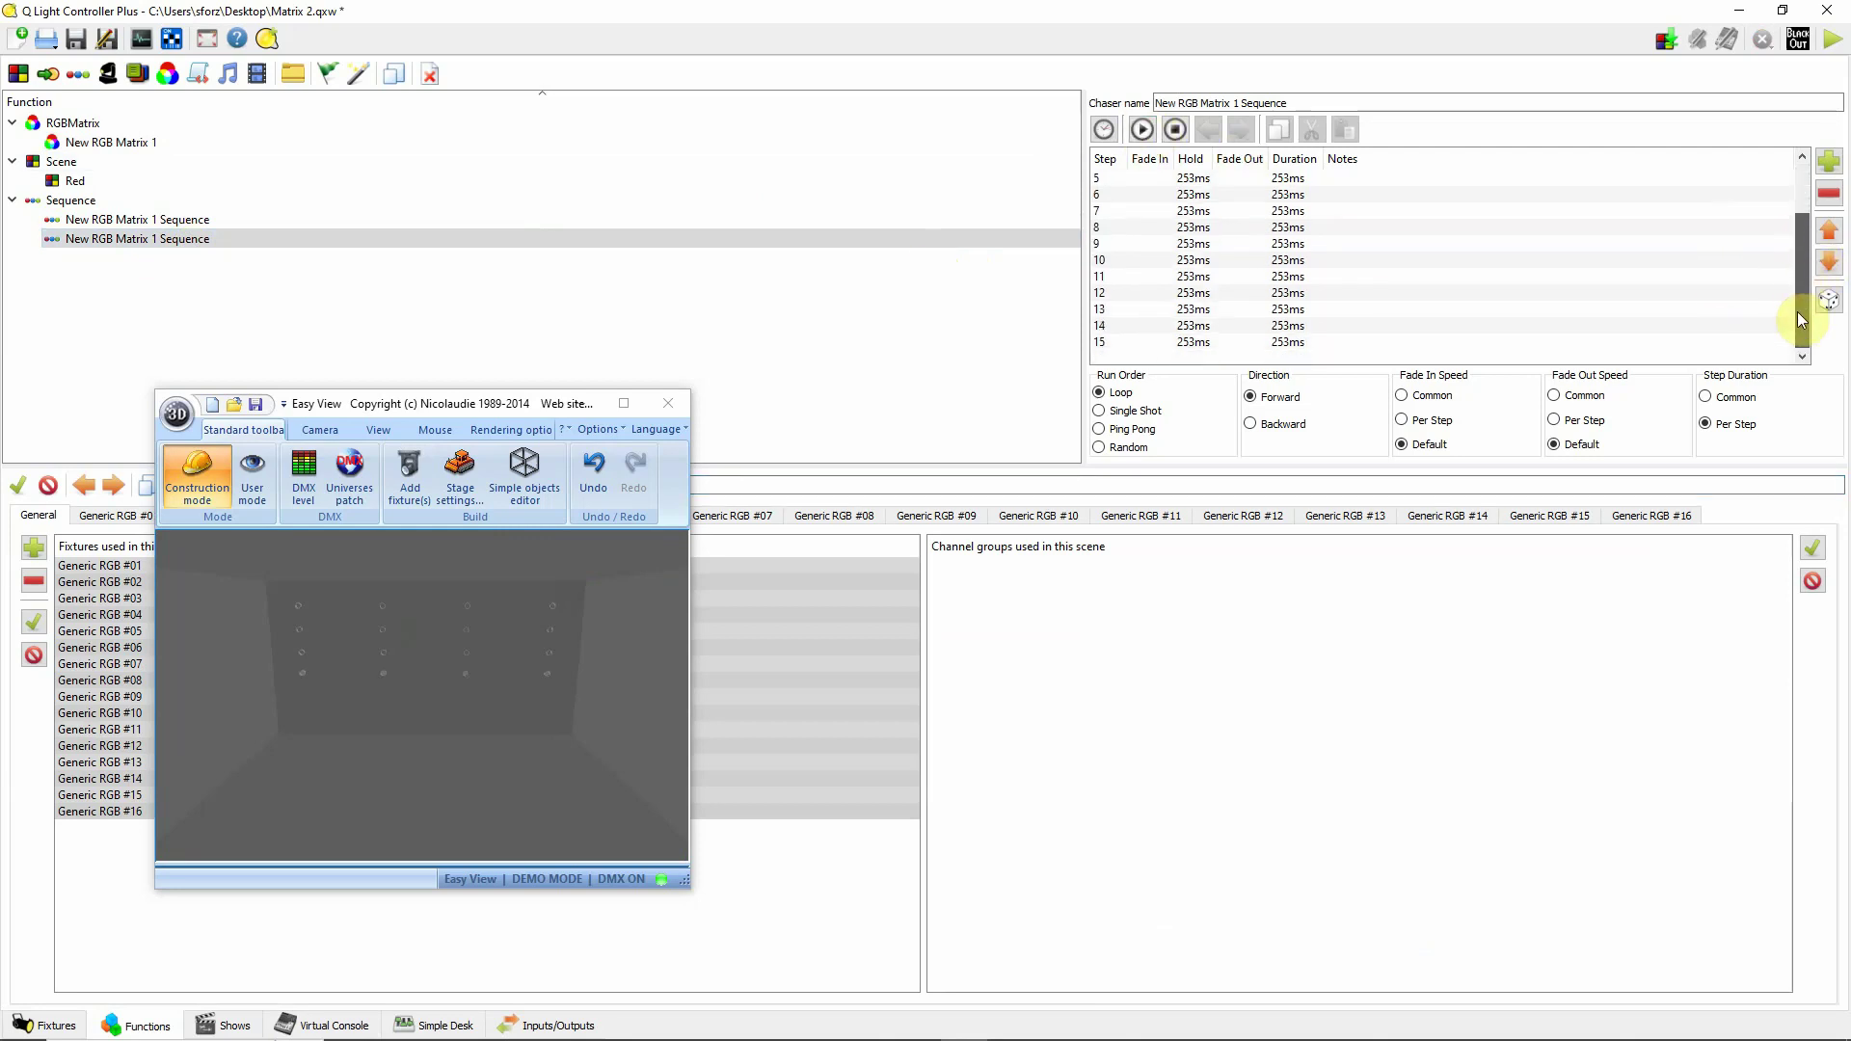
pyautogui.click(1142, 130)
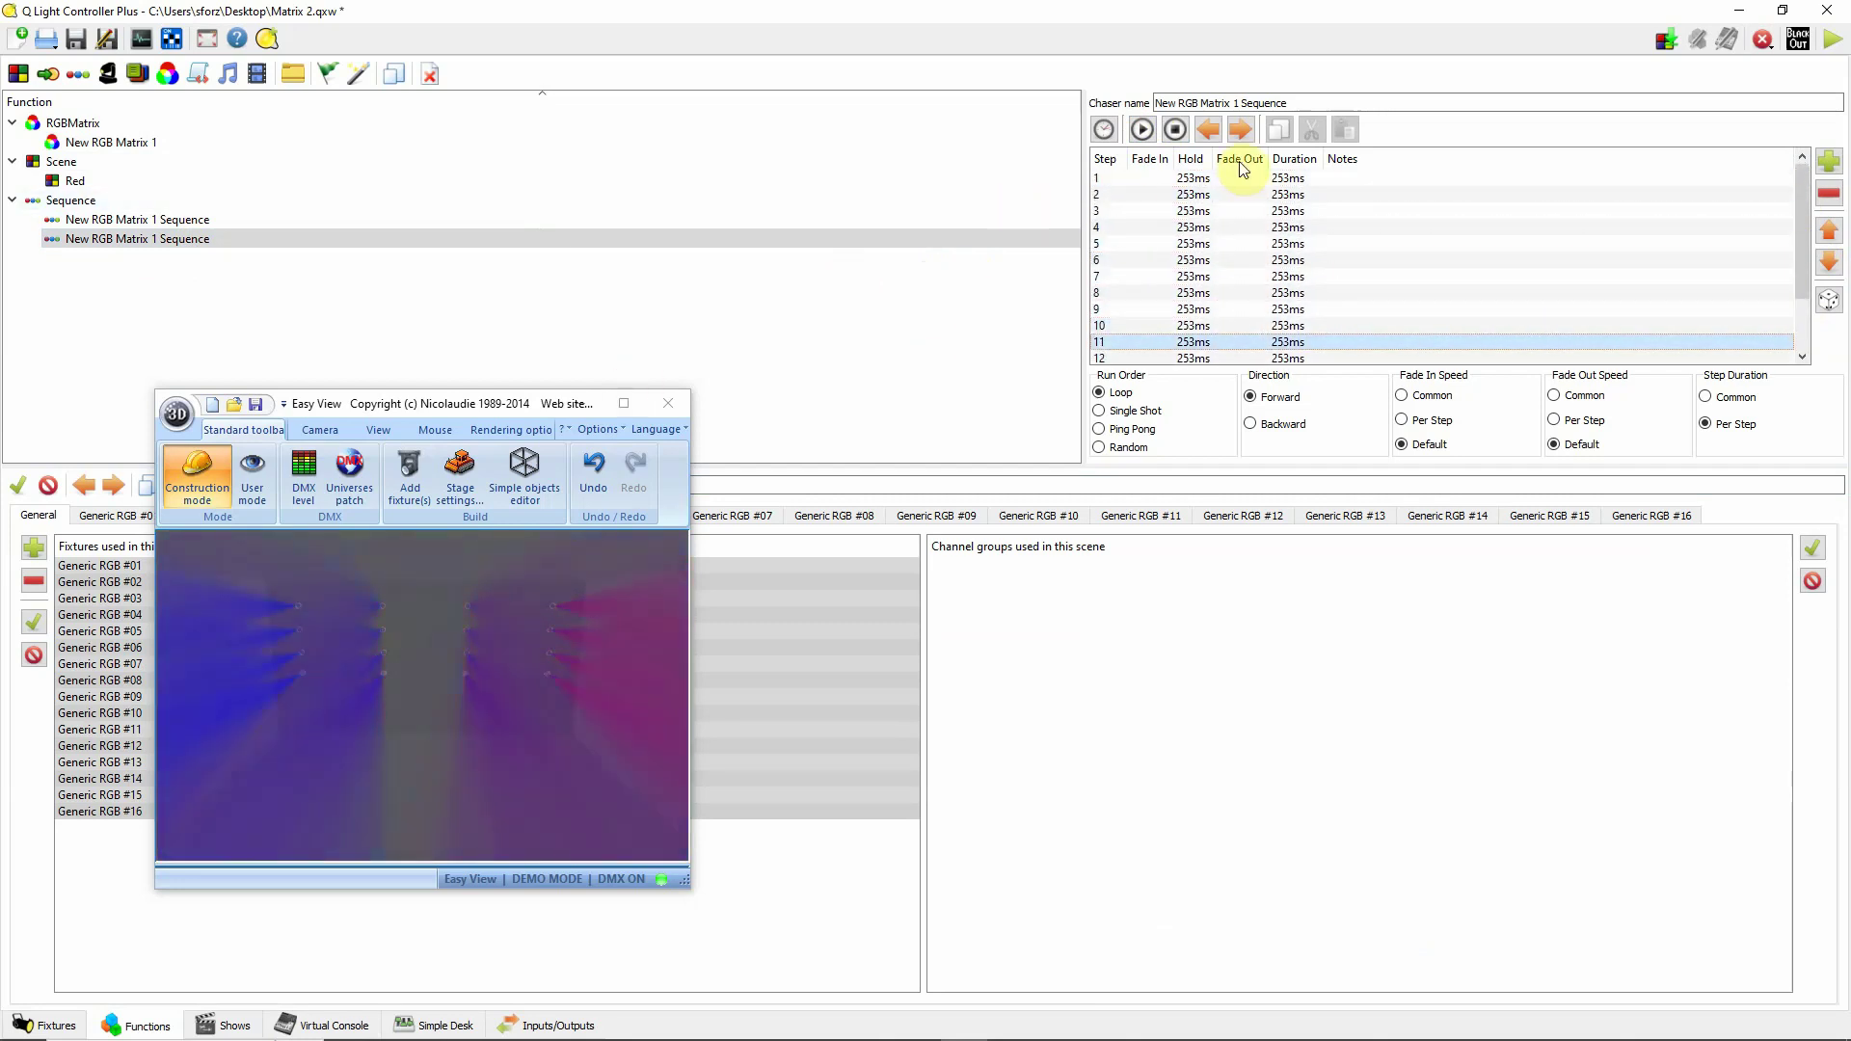
# Stop the sequence and set both Fade In and Fade Out speeds to Common.
pyautogui.click(1103, 129)
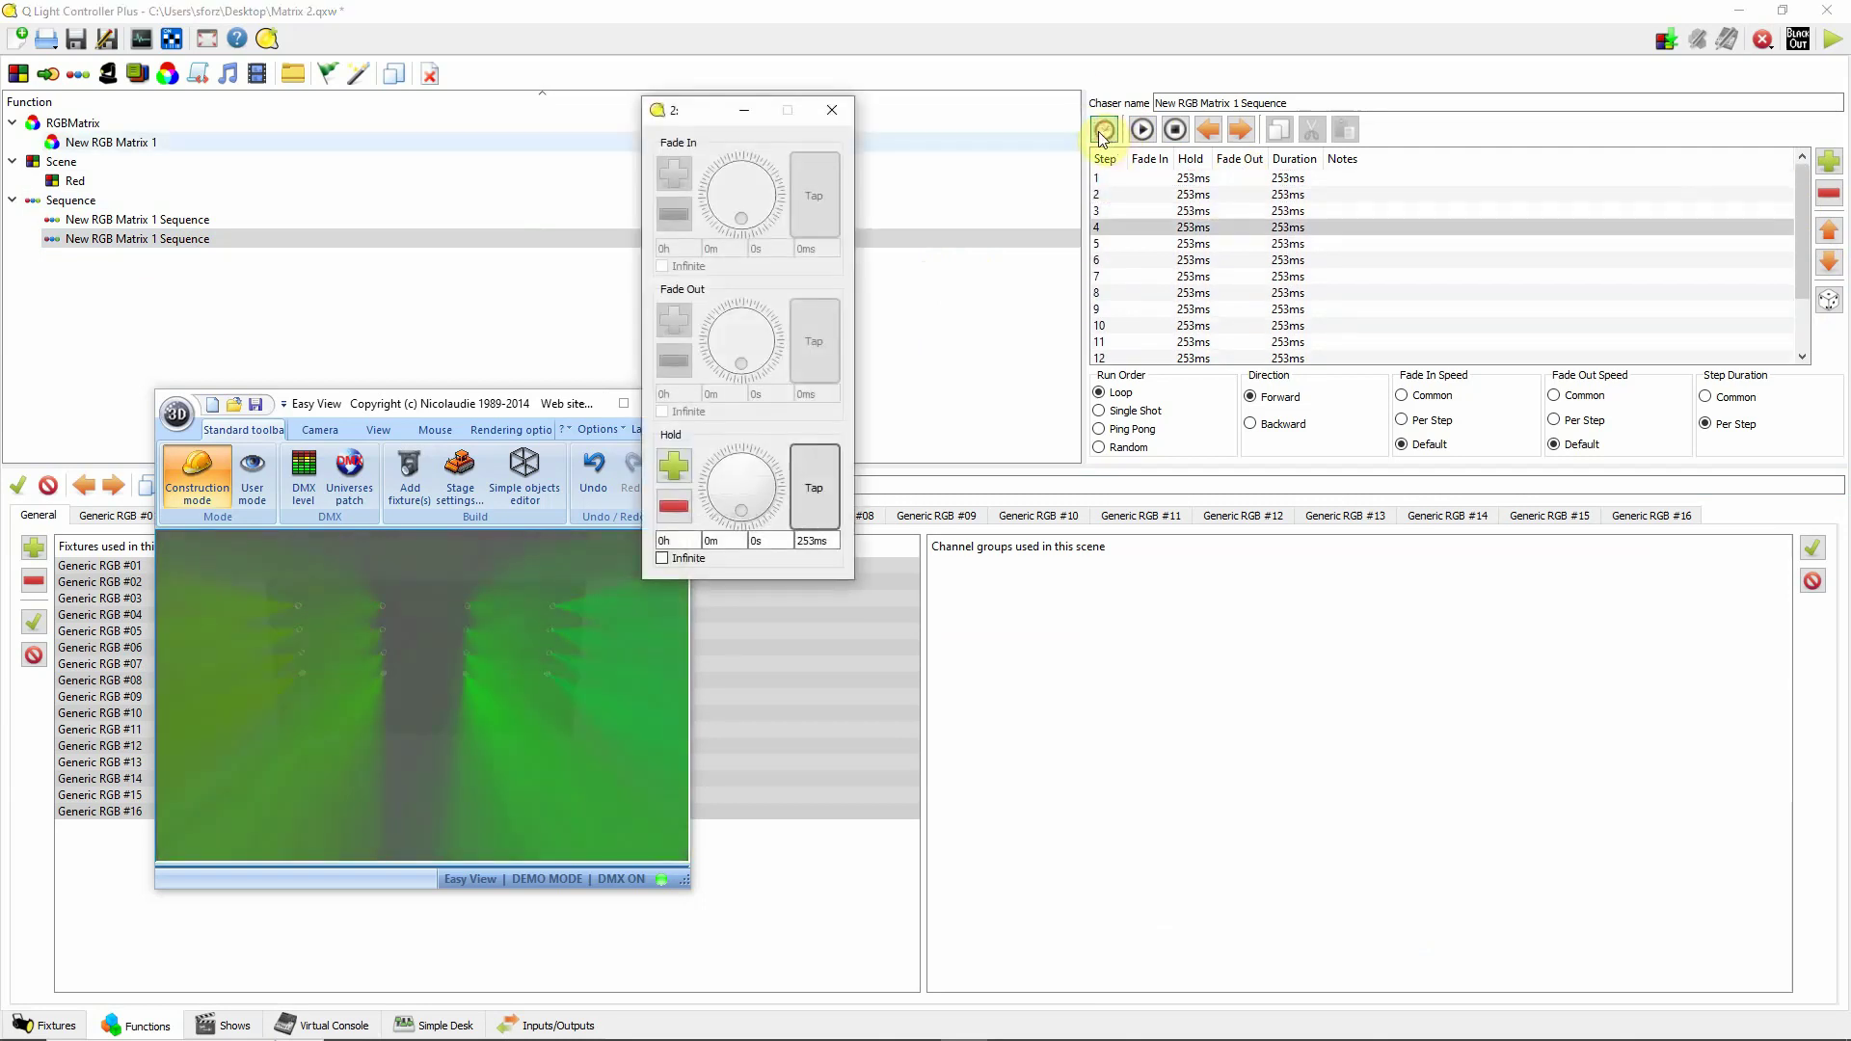
pyautogui.click(1174, 129)
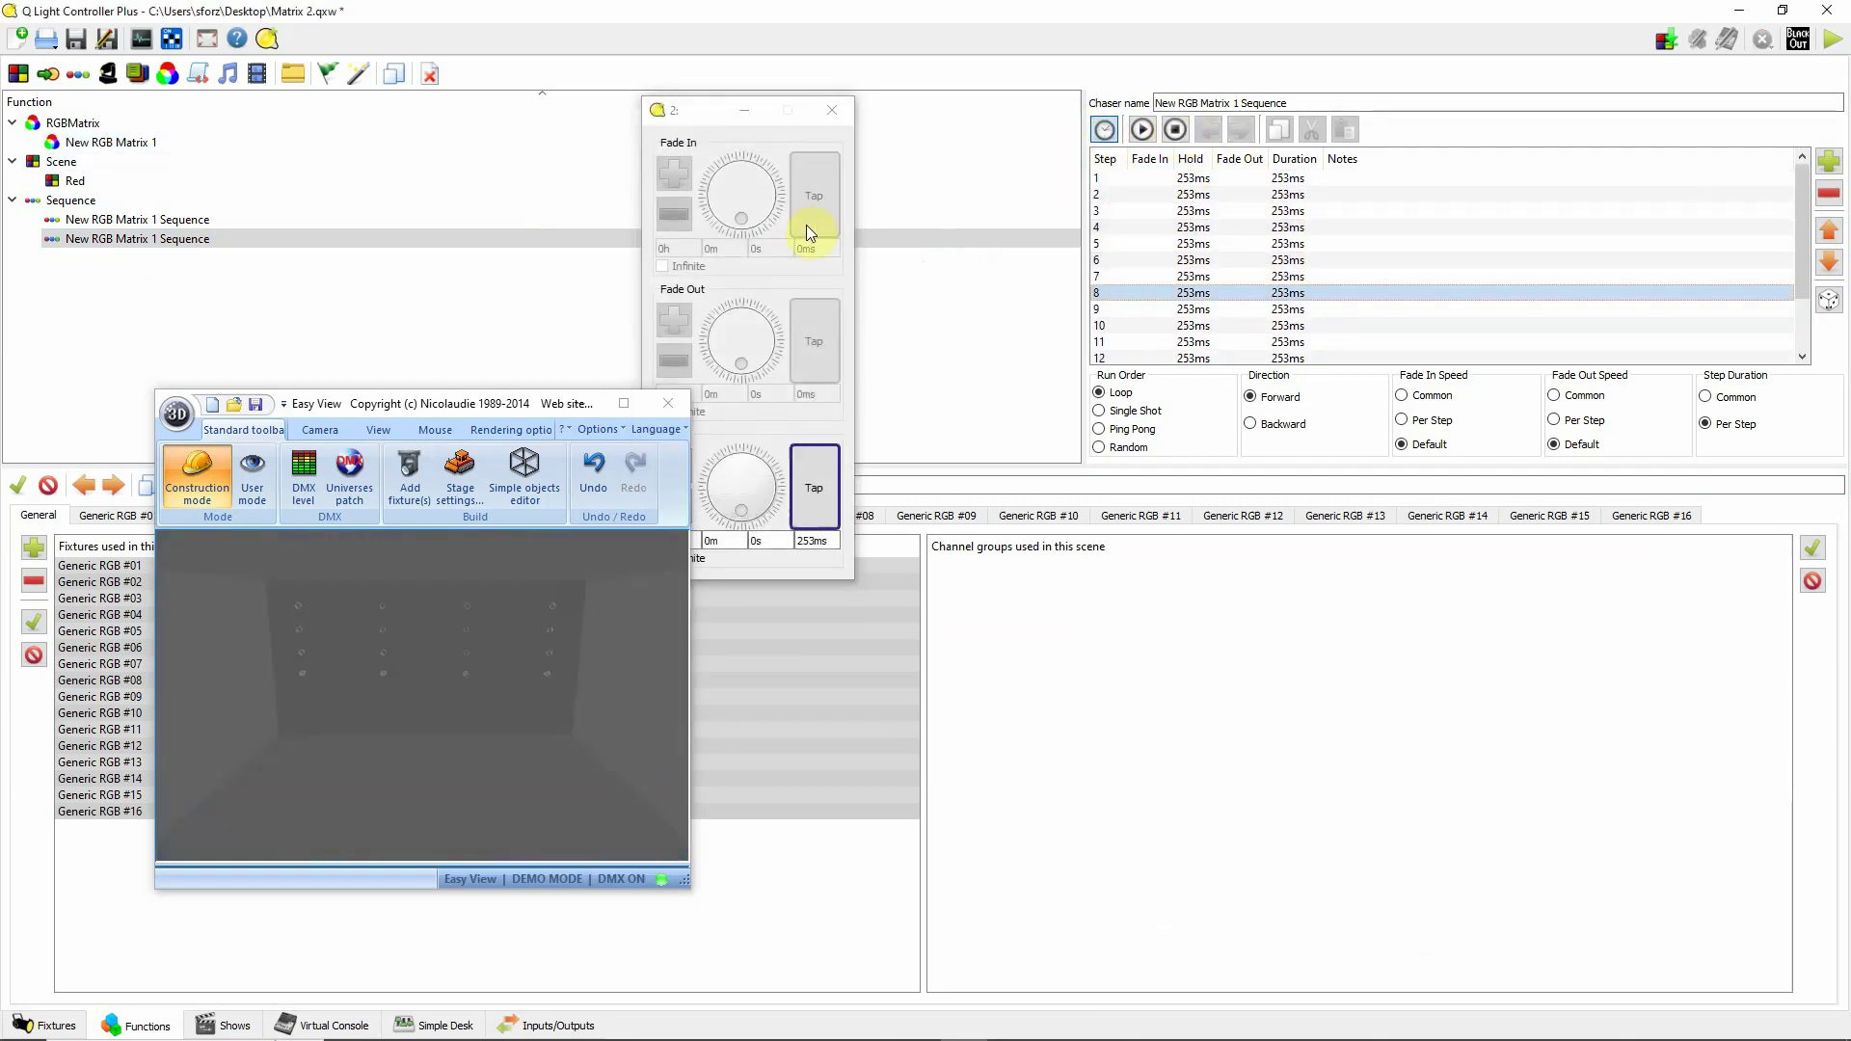
pyautogui.click(772, 112)
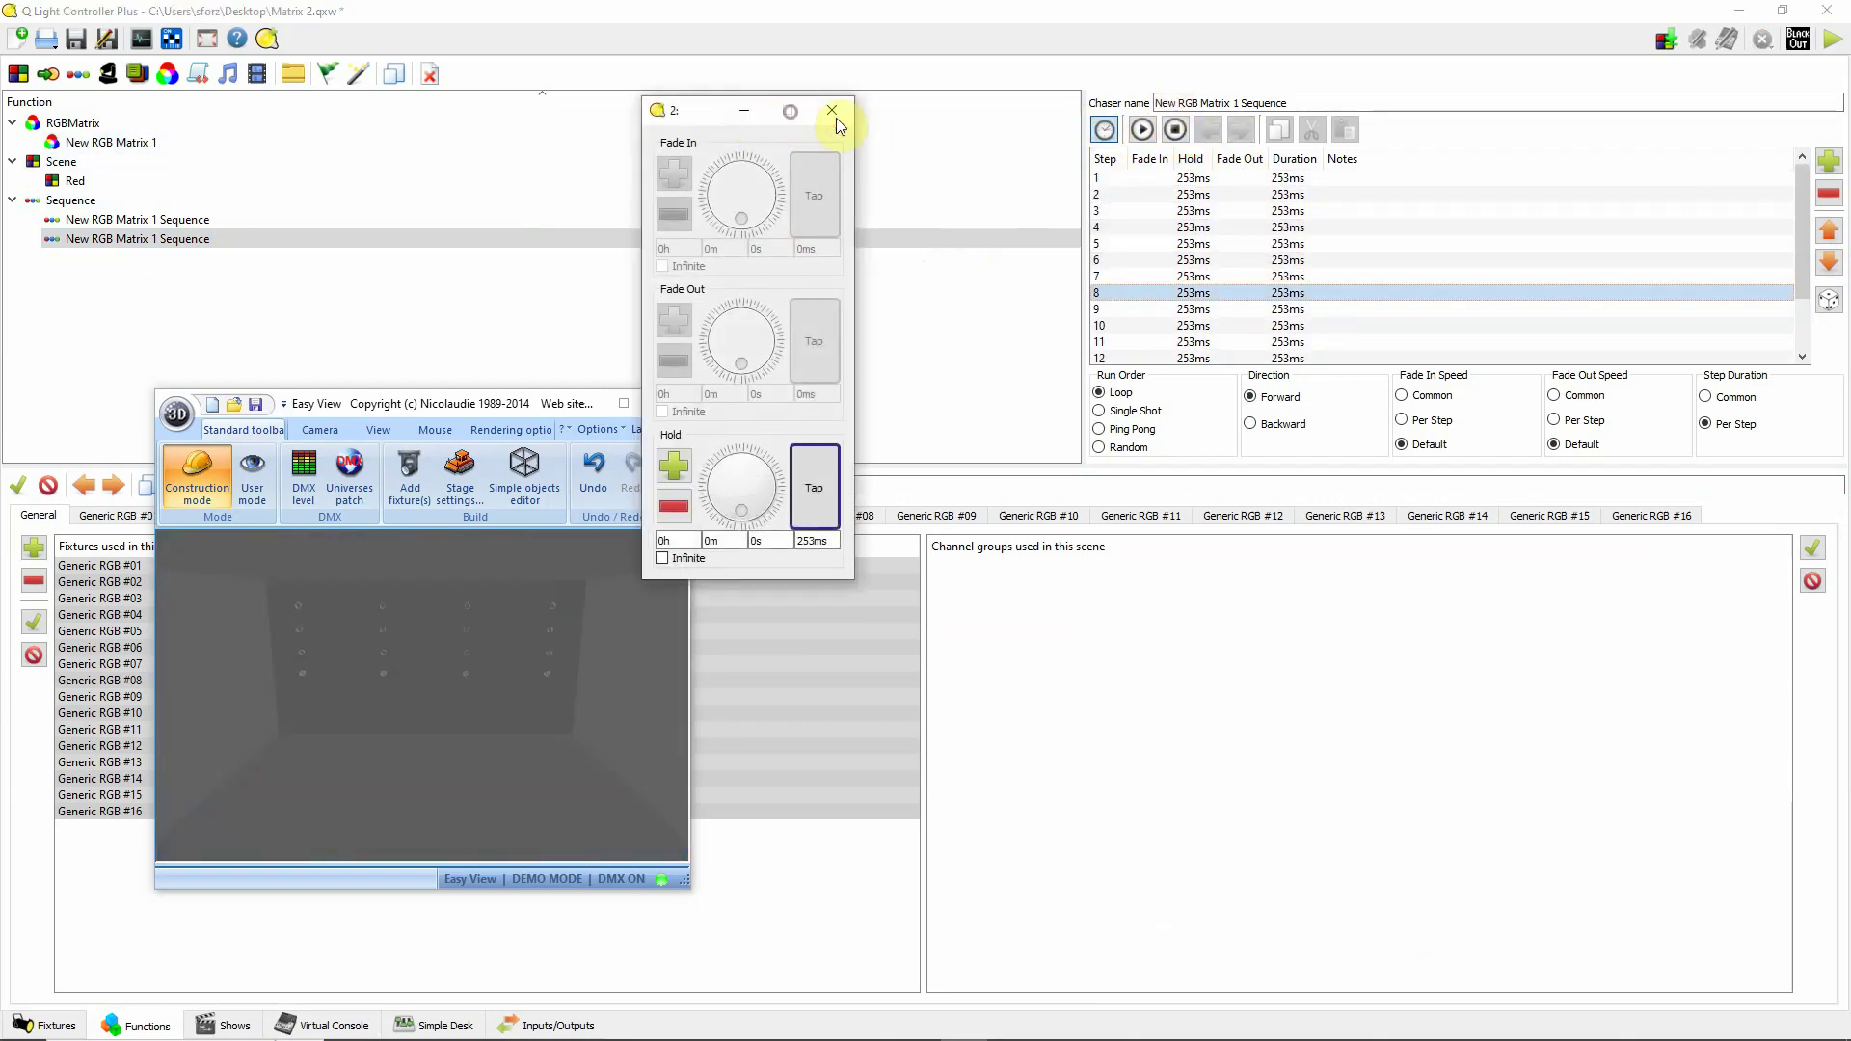
pyautogui.click(1401, 394)
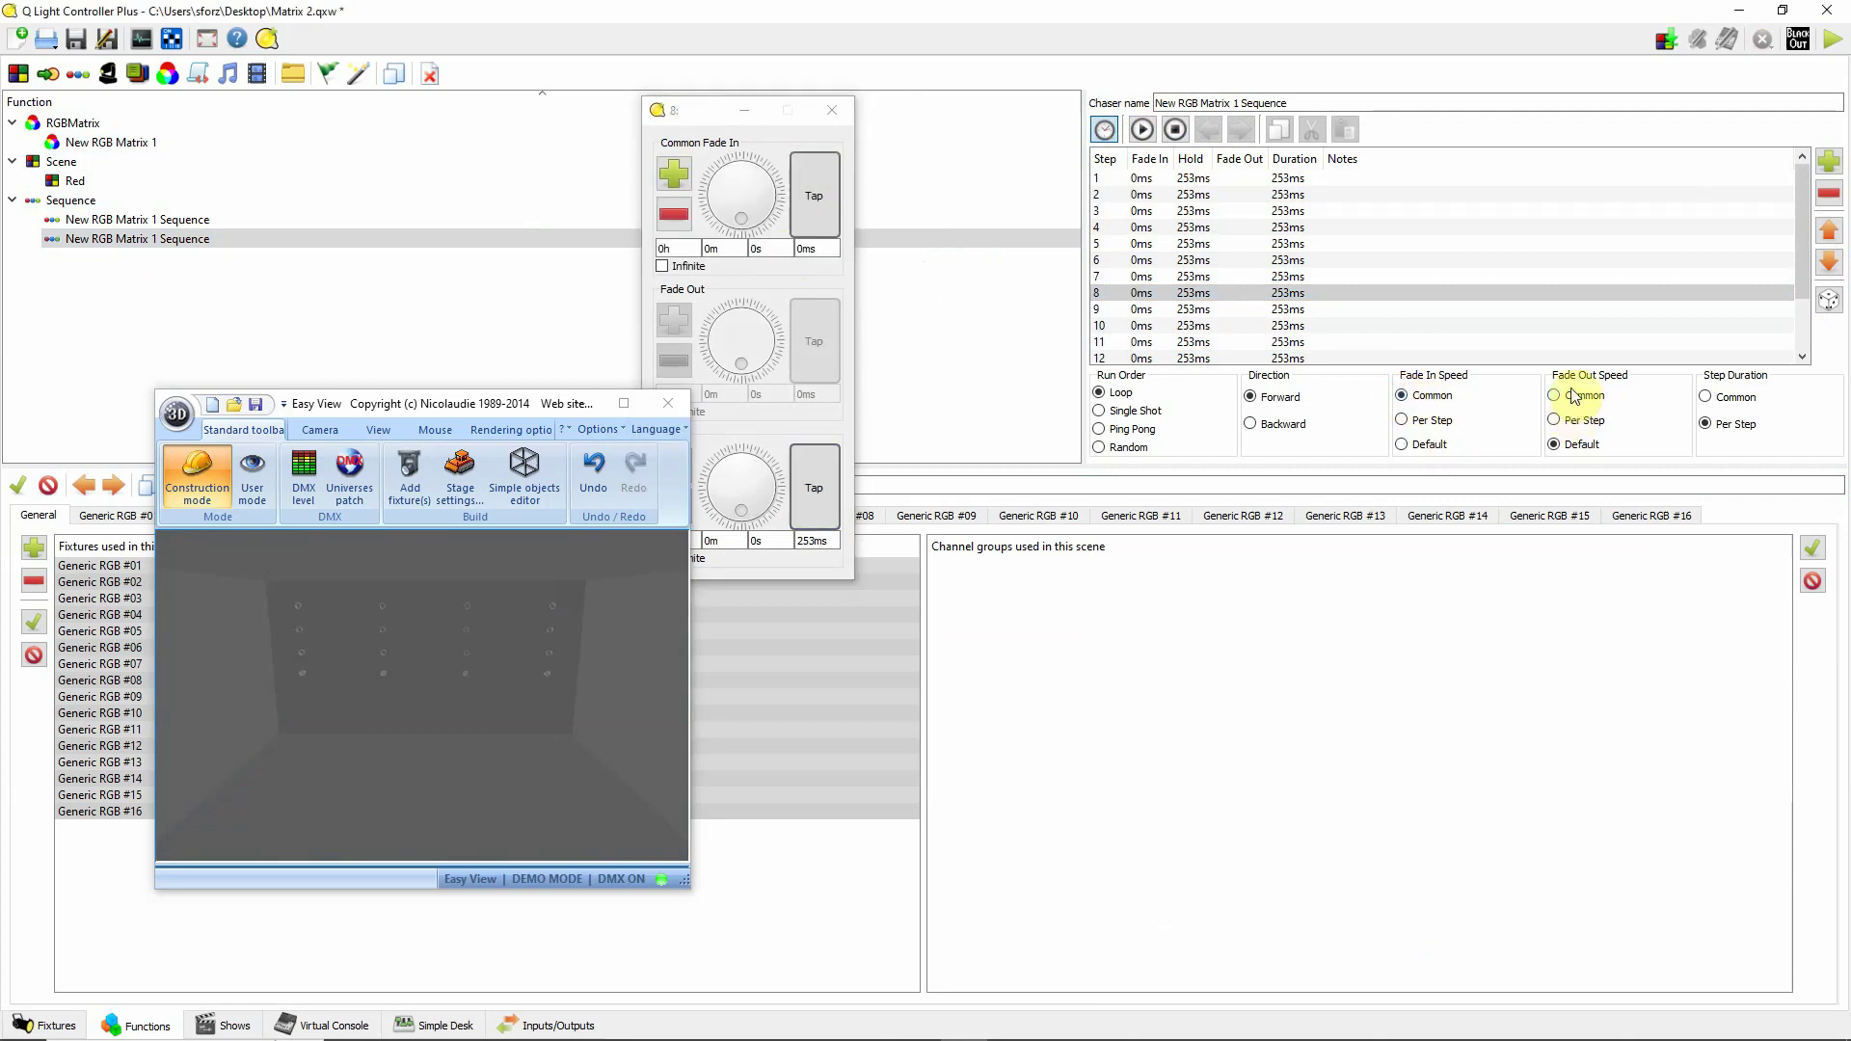
pyautogui.click(1554, 395)
# Set the common fade to 1s and step 8's hold to 1s 0ms, then replay the sequence.
pyautogui.click(781, 250)
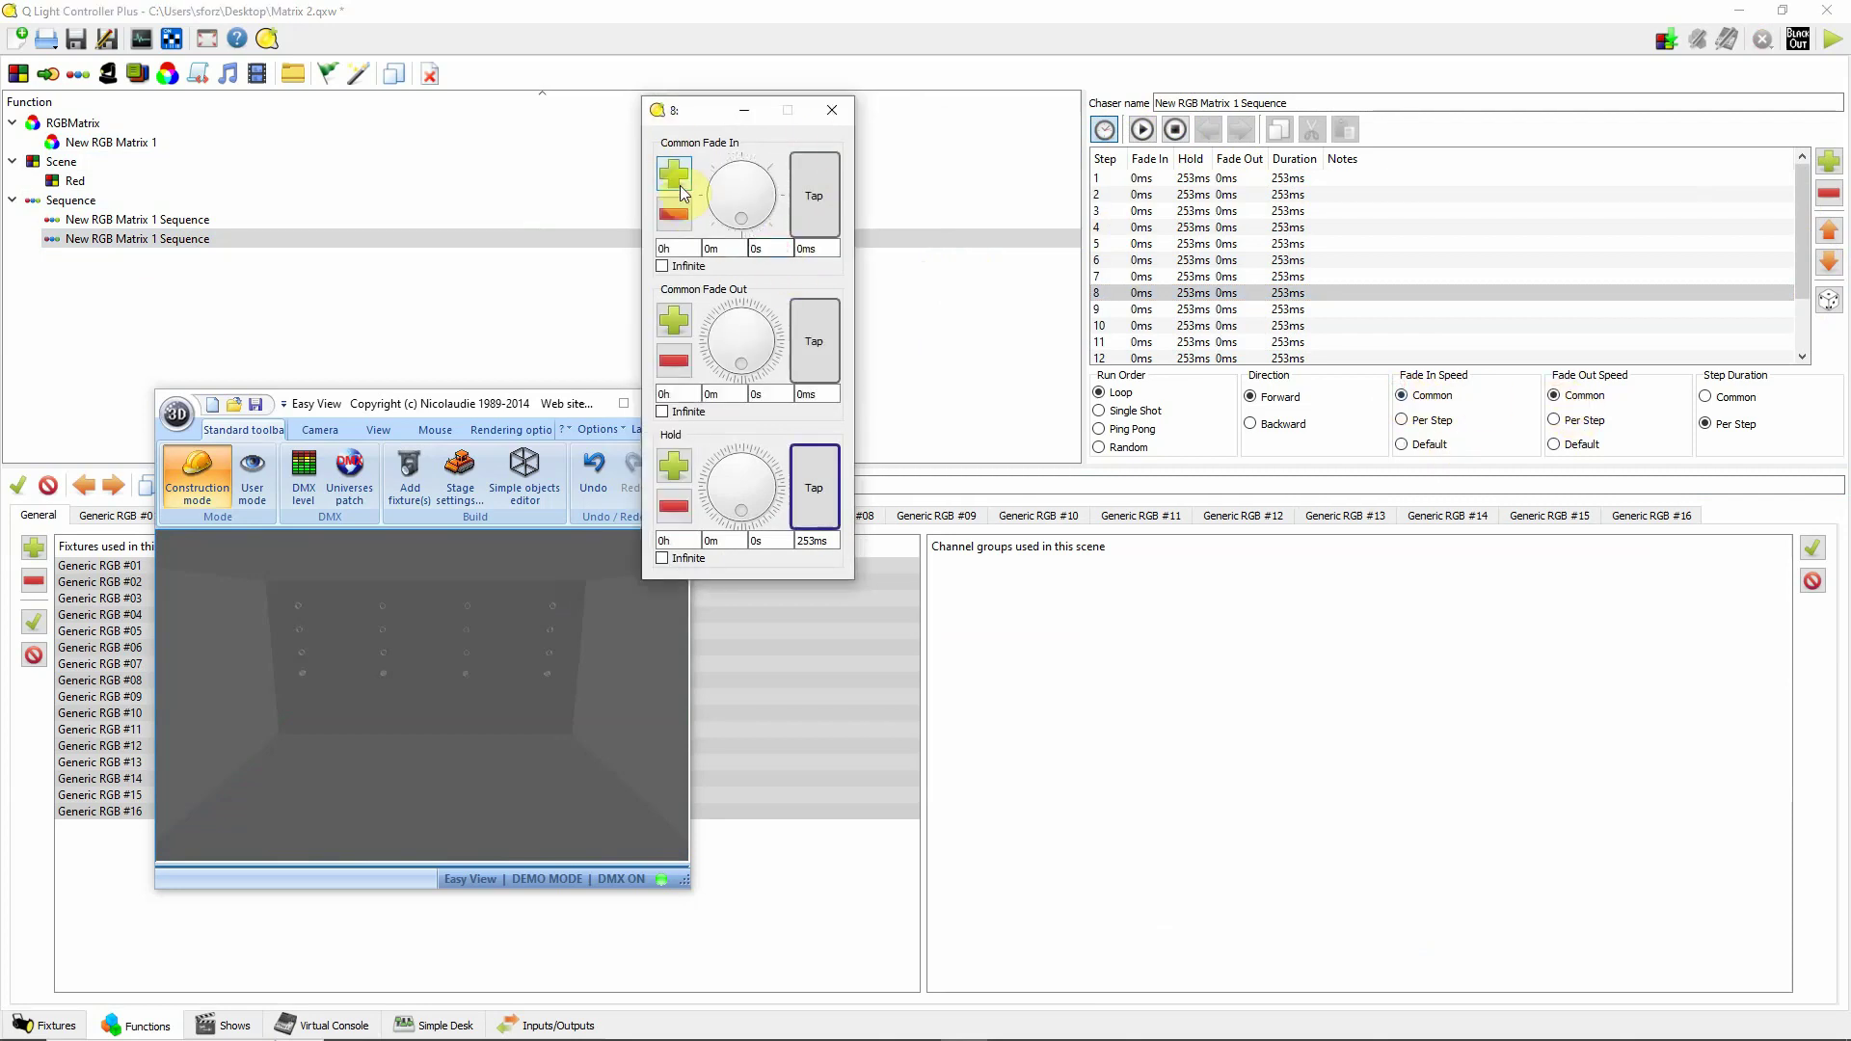
pyautogui.click(674, 326)
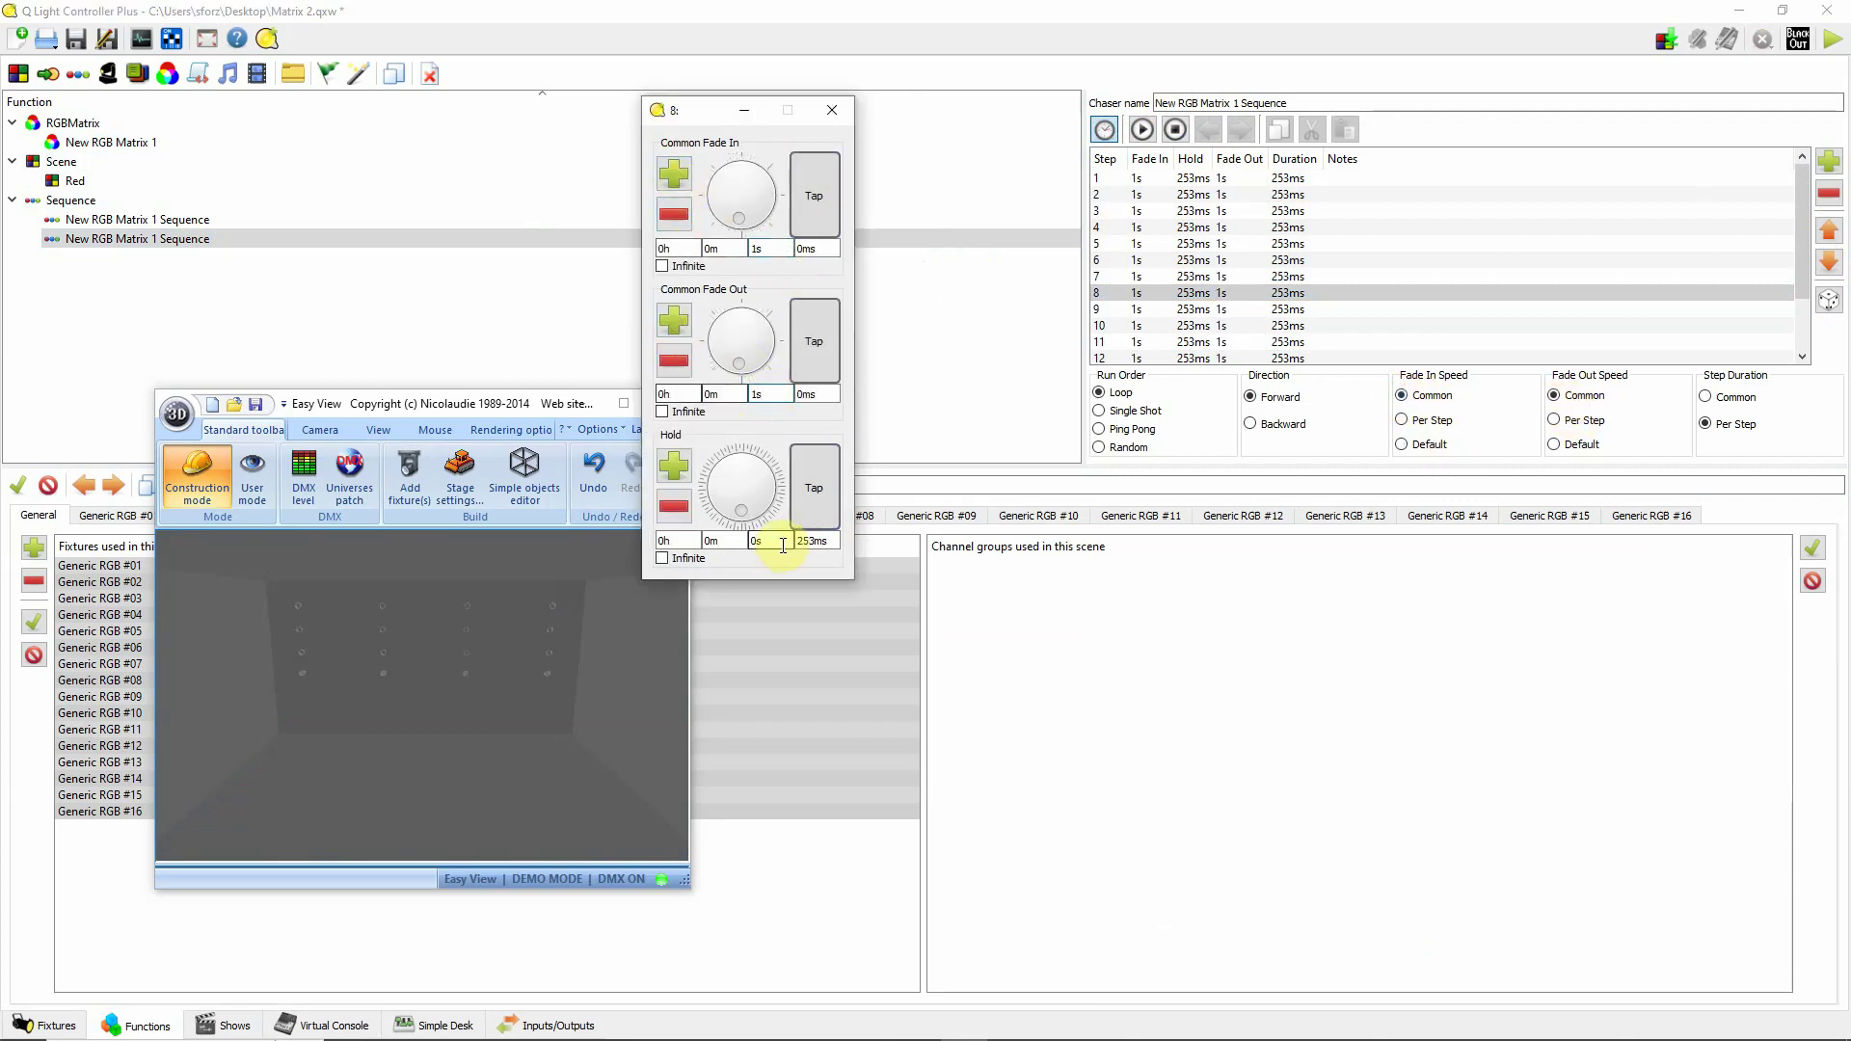
pyautogui.write('1')
pyautogui.doubleClick(831, 541)
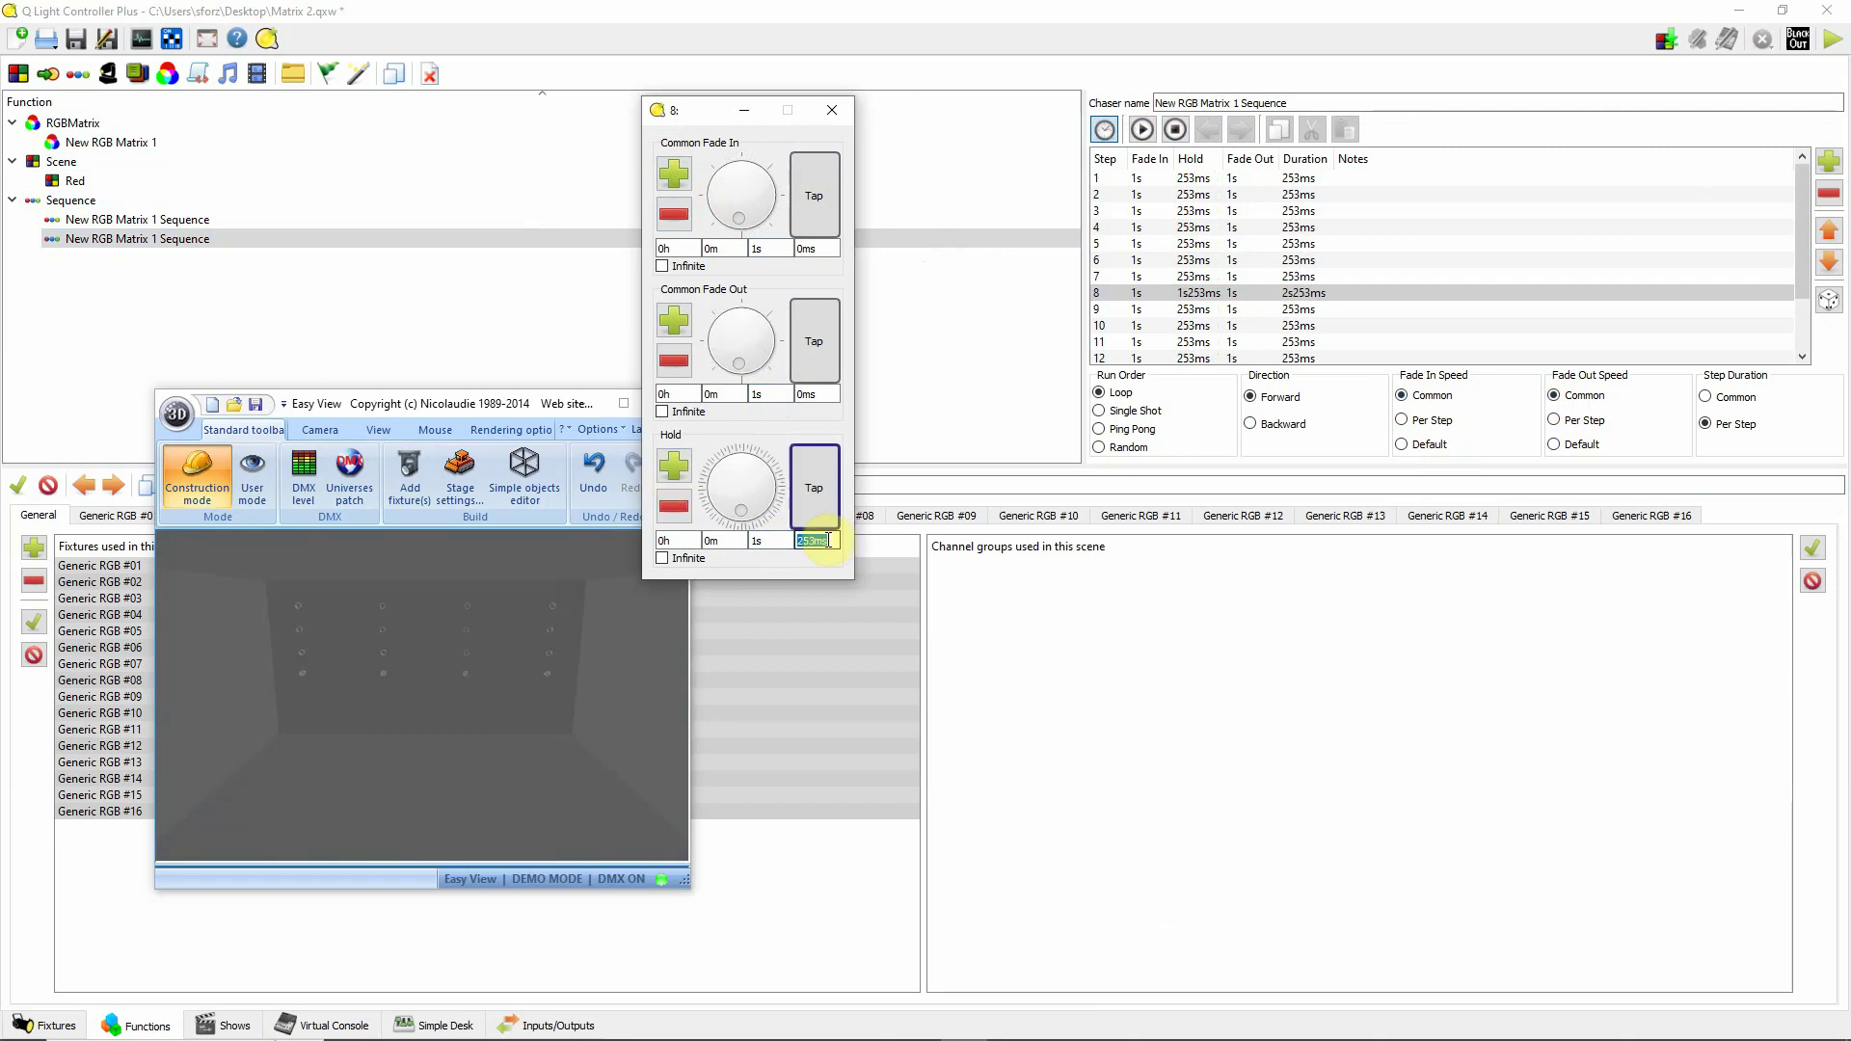
pyautogui.write('0')
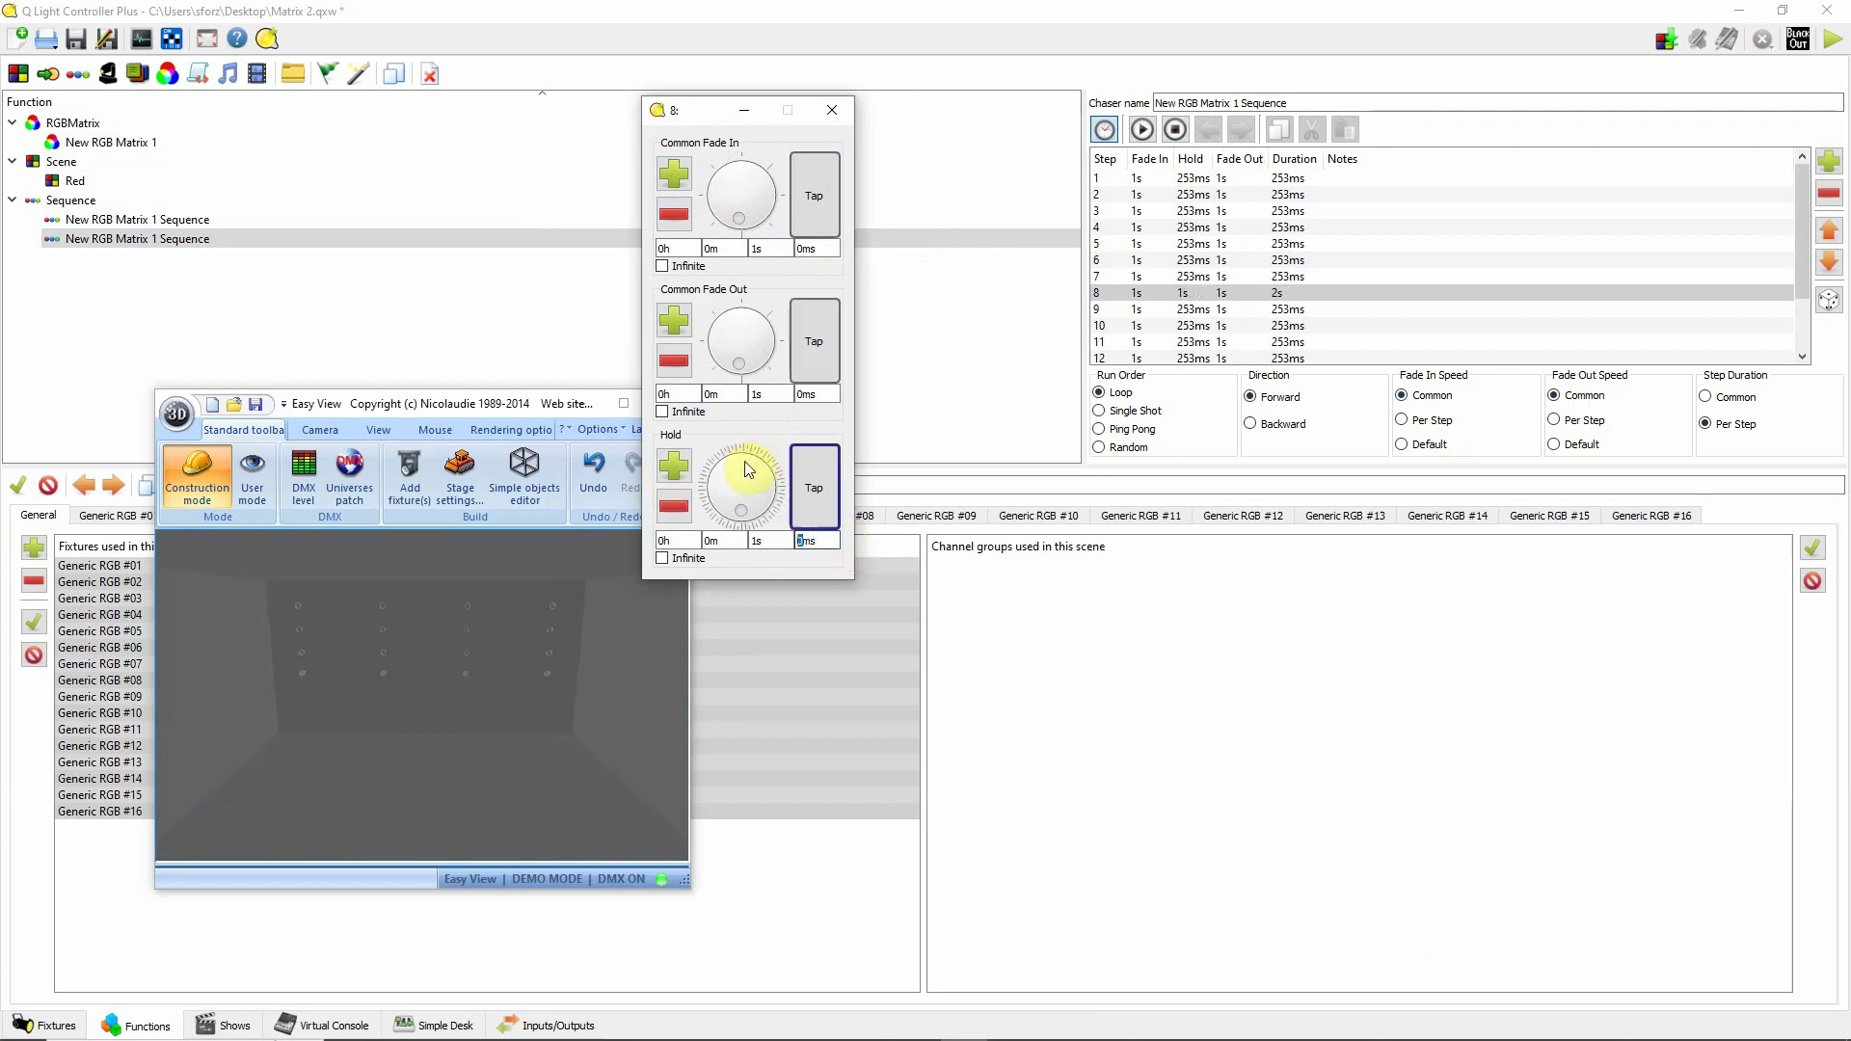
pyautogui.click(840, 118)
pyautogui.click(1143, 129)
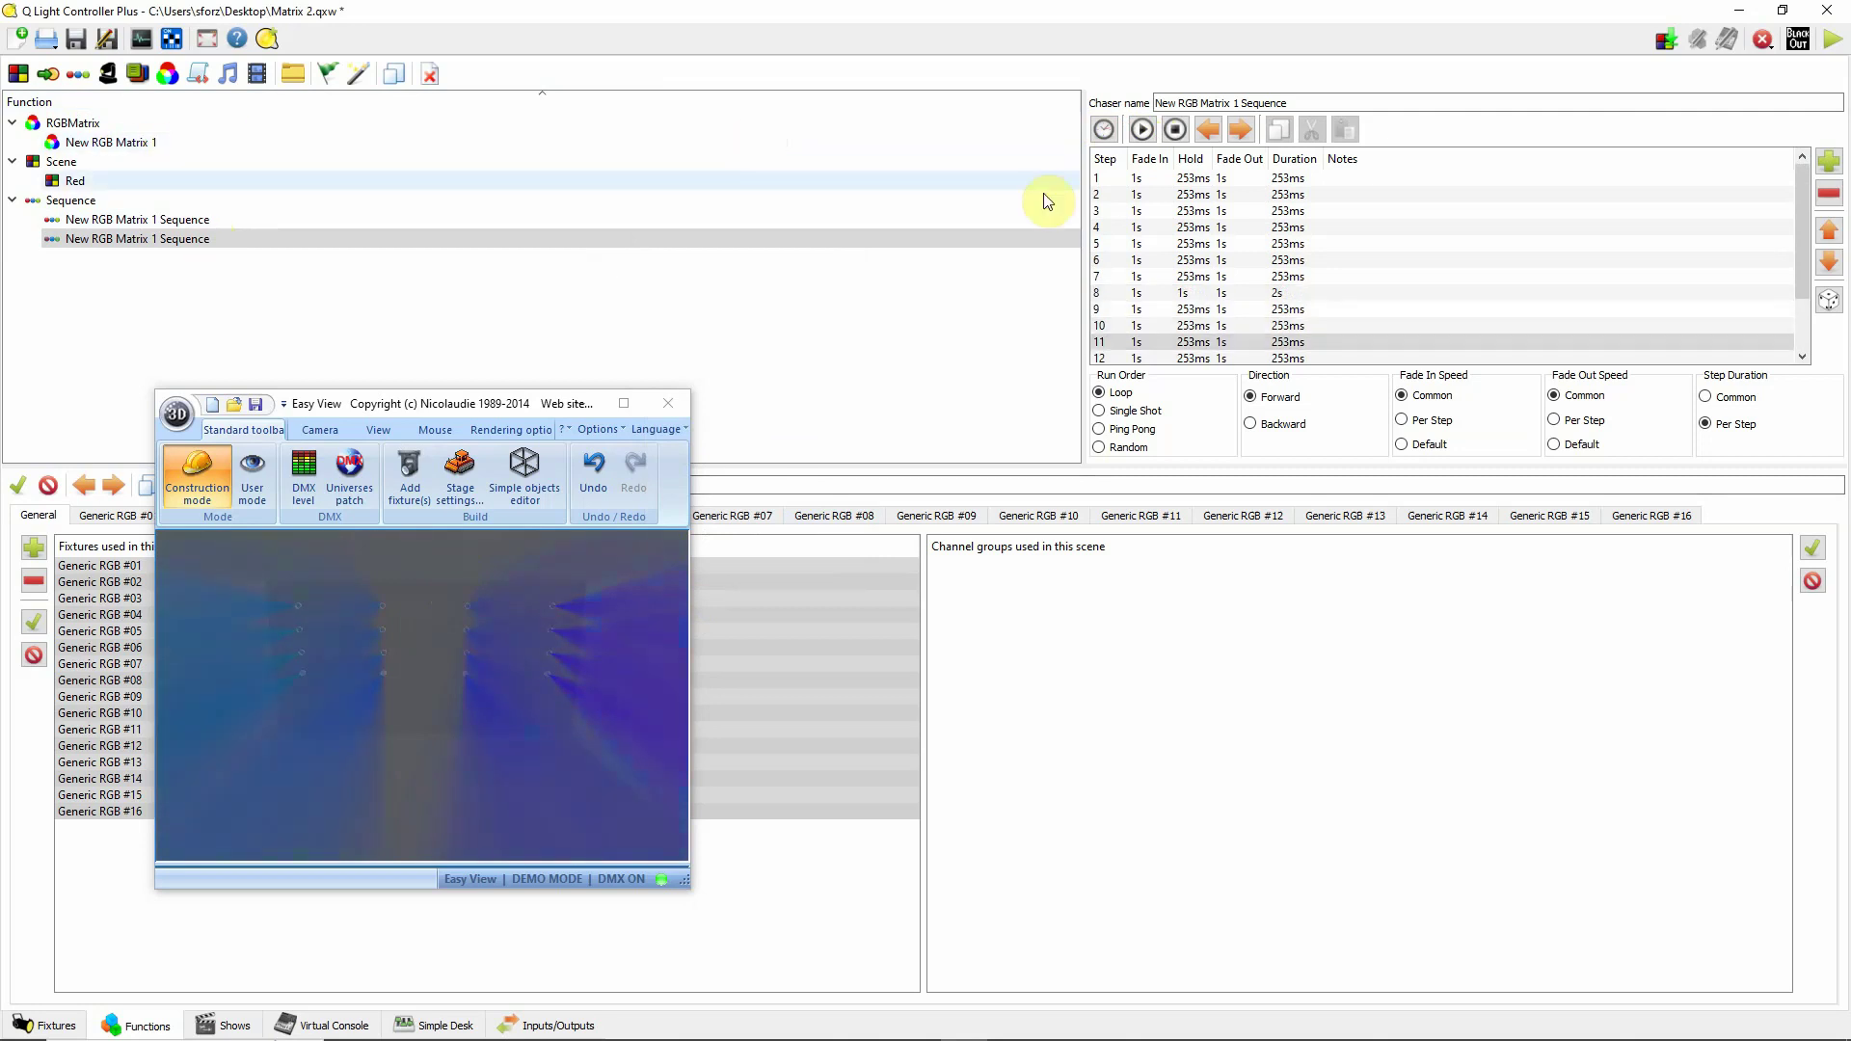
# Switch New RGB Matrix 1 to the Fill Unfill pattern and preview it on the fixtures.
pyautogui.click(155, 142)
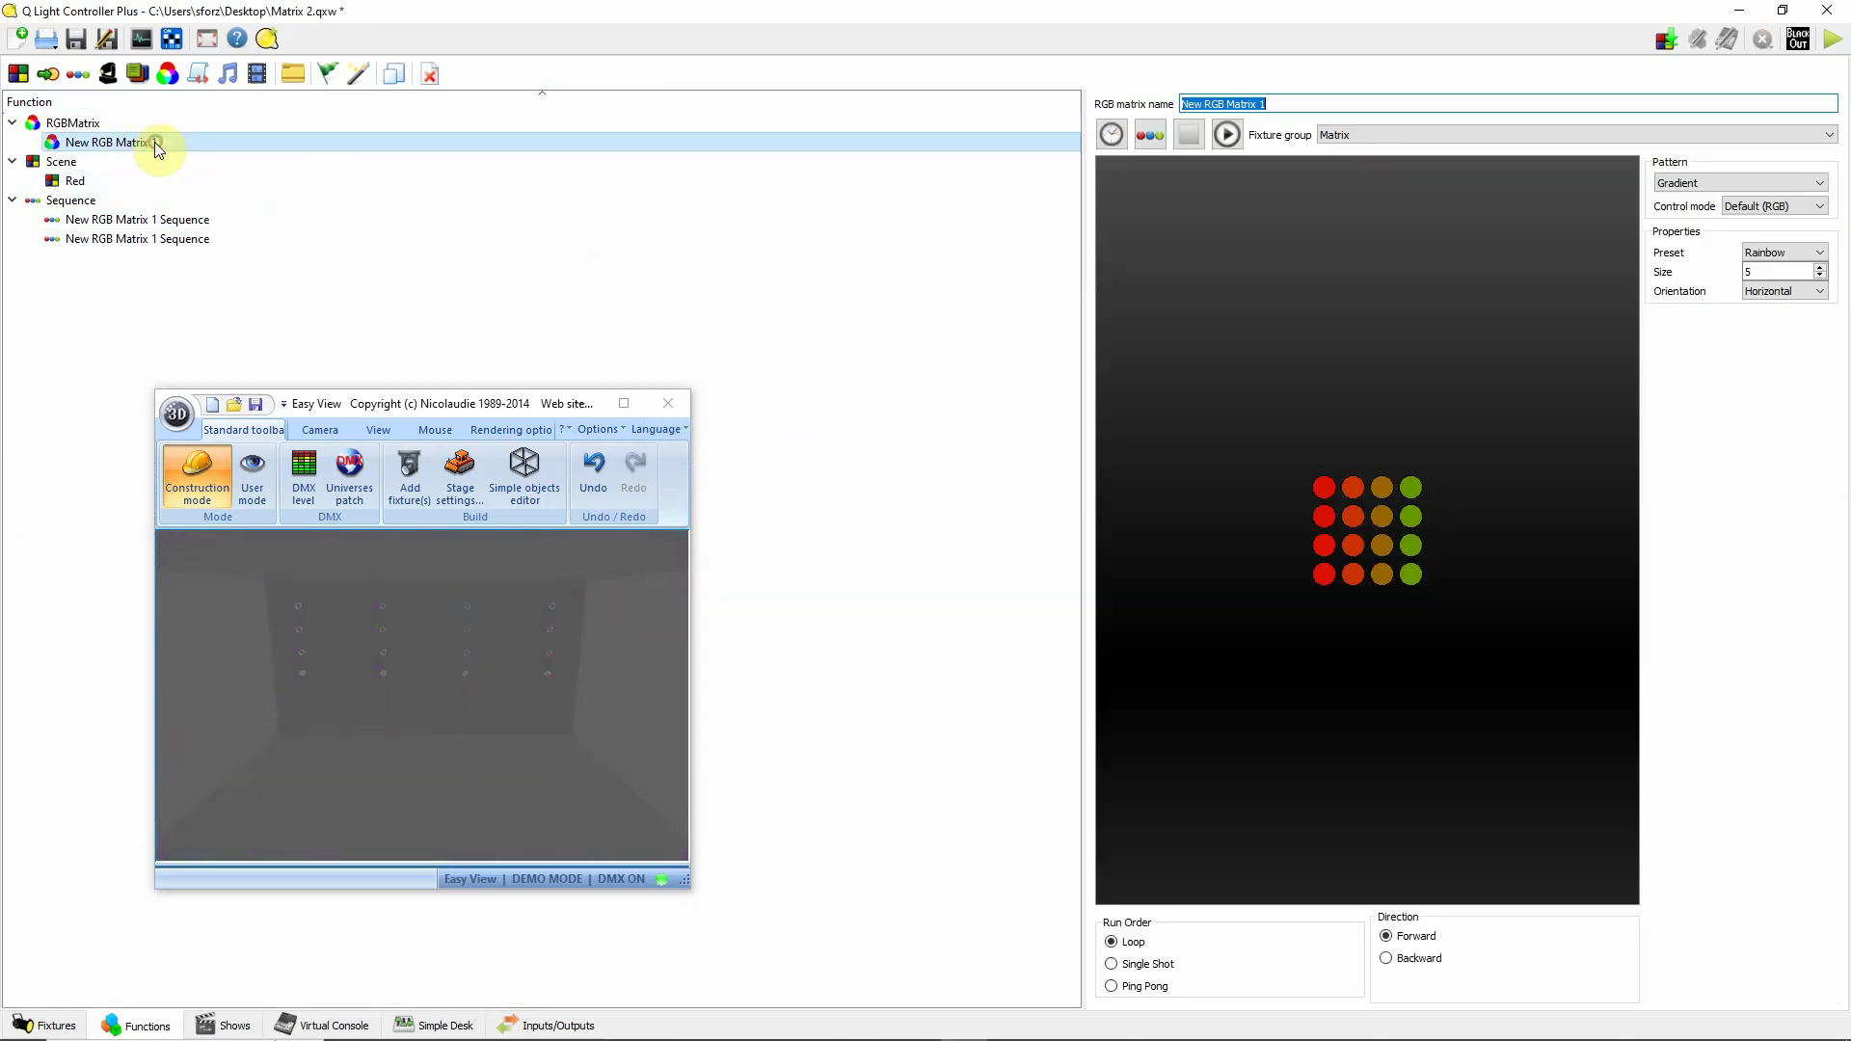
pyautogui.click(1801, 182)
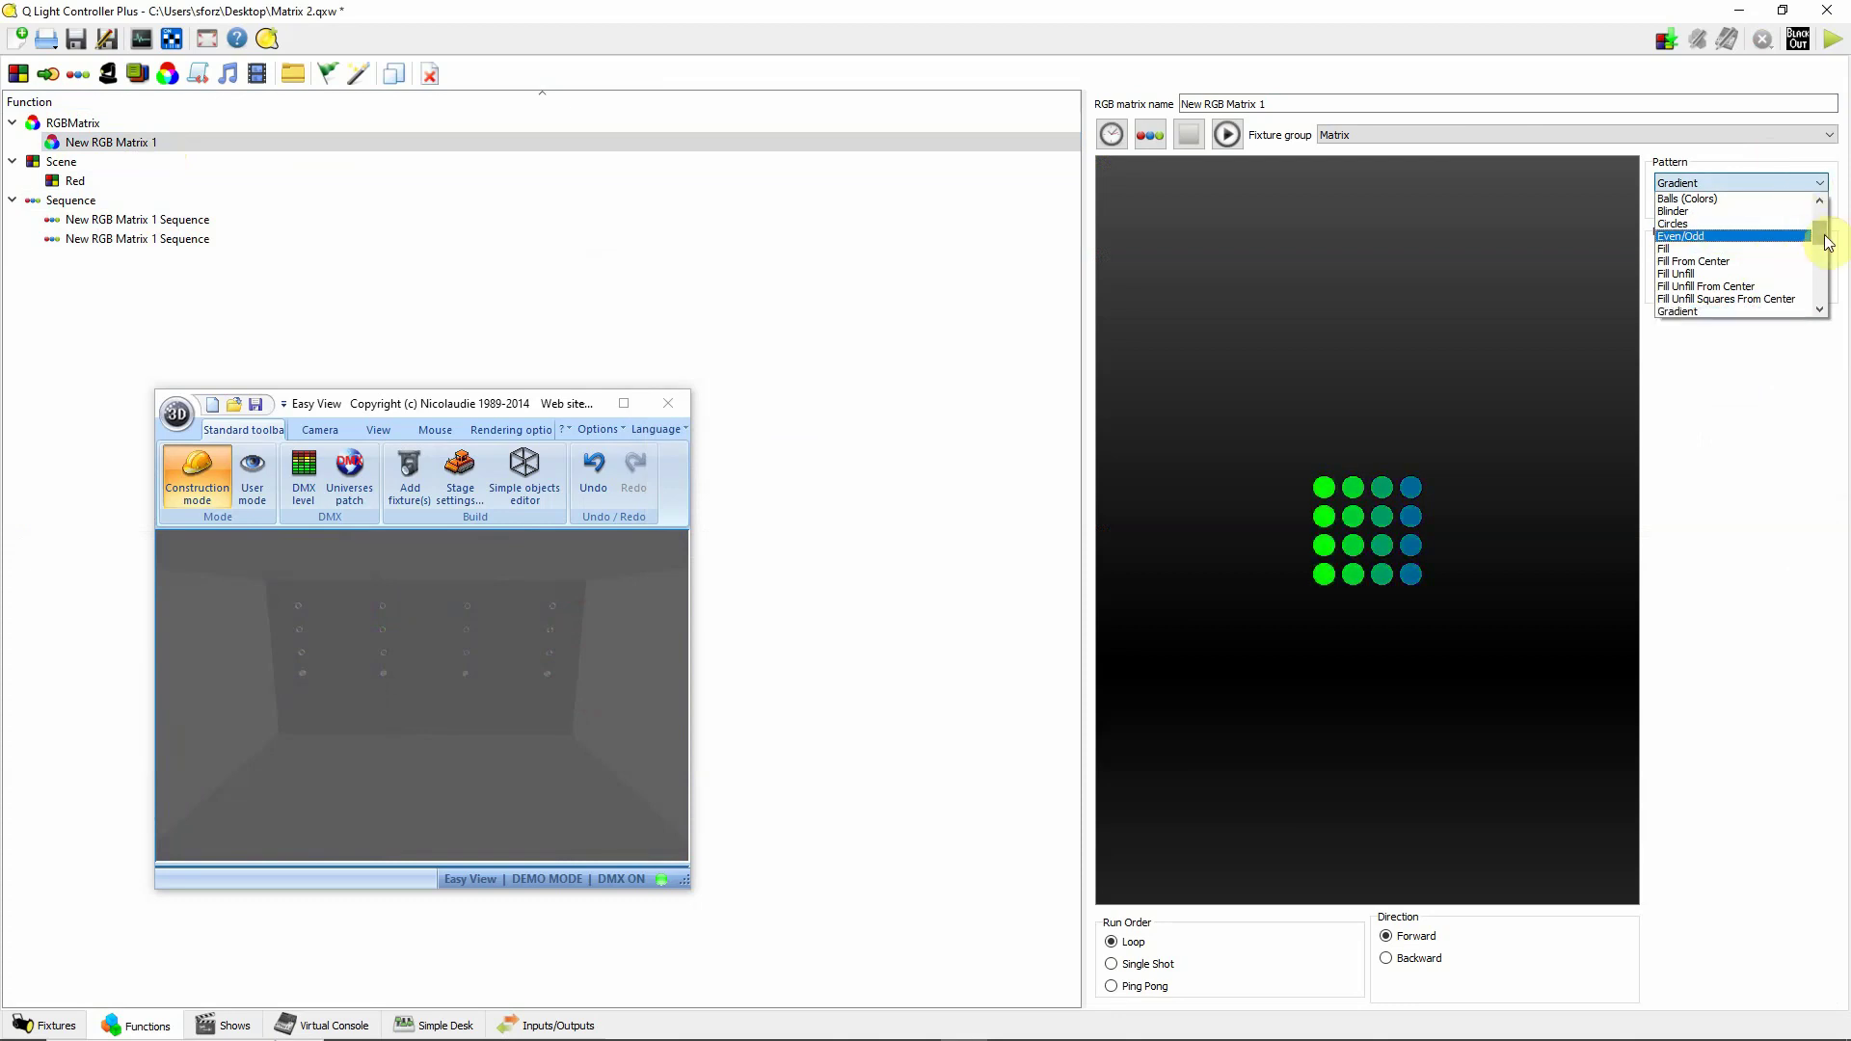
pyautogui.click(1762, 272)
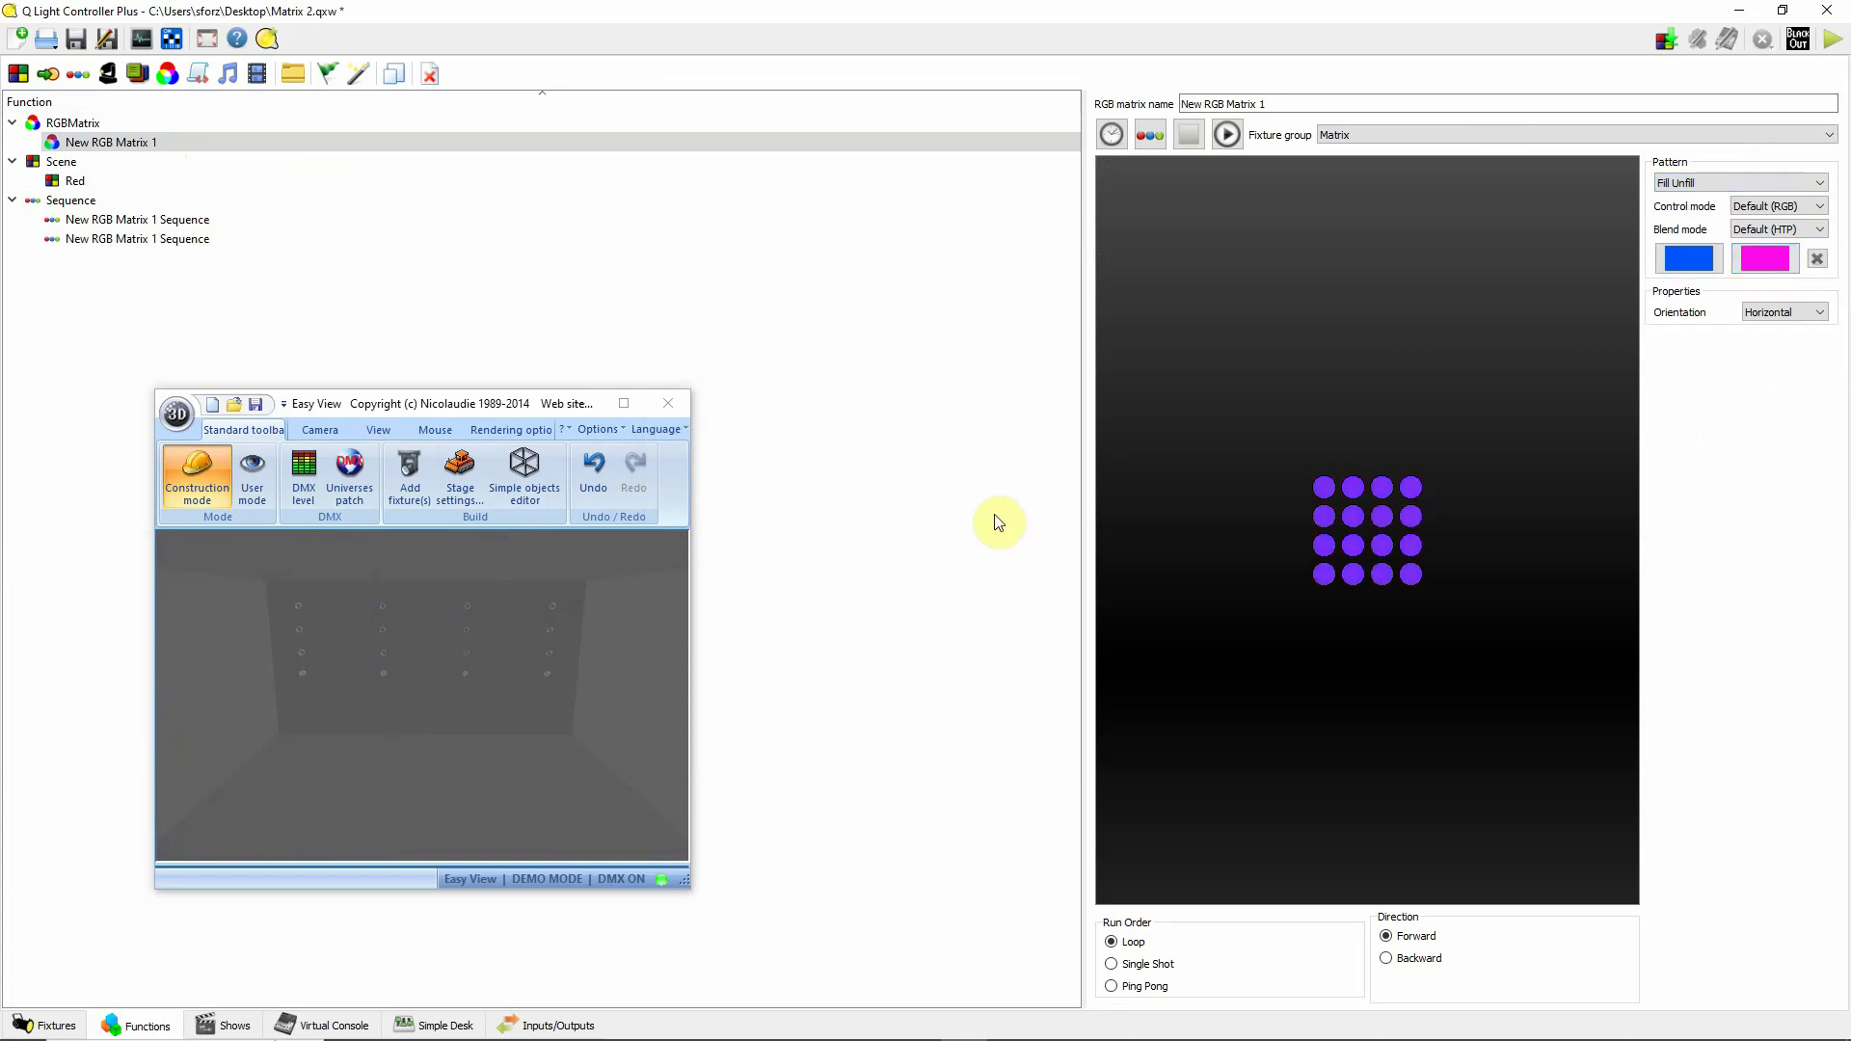
pyautogui.click(1228, 140)
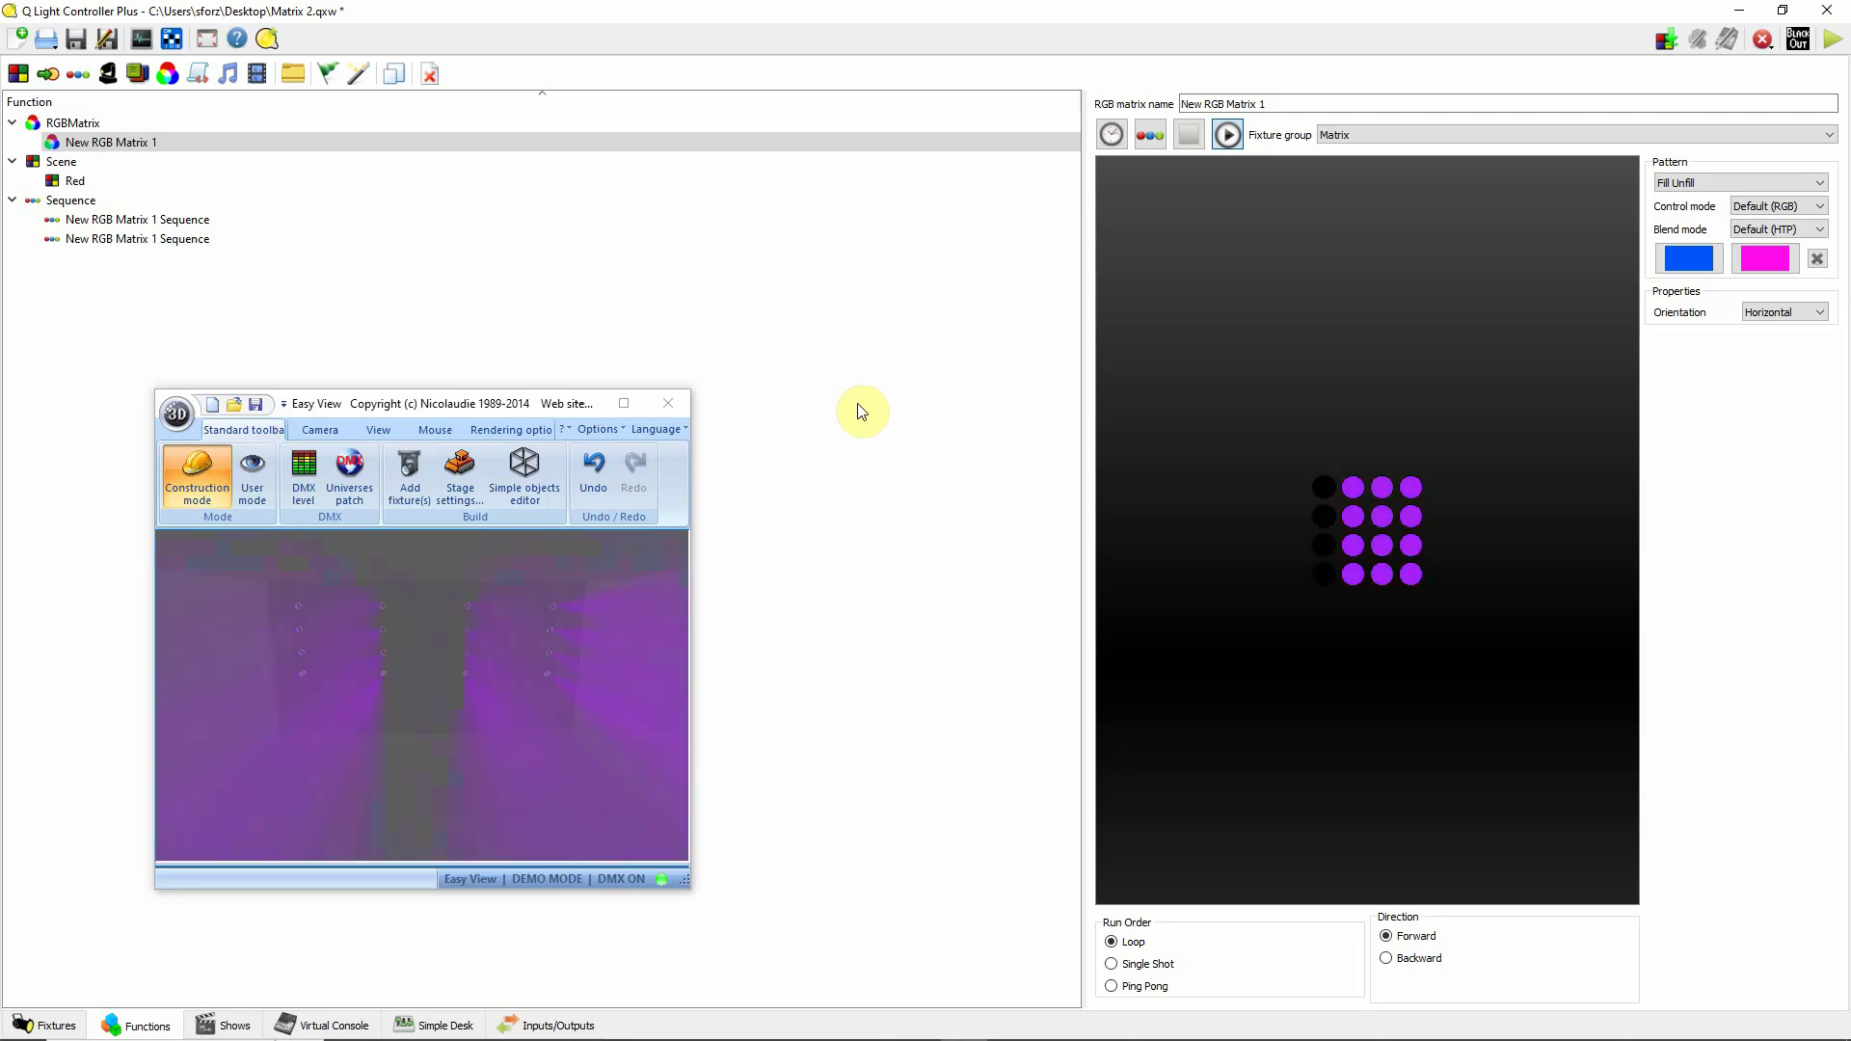
# Change the matrix pattern to Plasma with the Rainbow preset.
pyautogui.click(1818, 183)
pyautogui.moveTo(1820, 204); pyautogui.dragTo(1822, 255)
pyautogui.click(1721, 247)
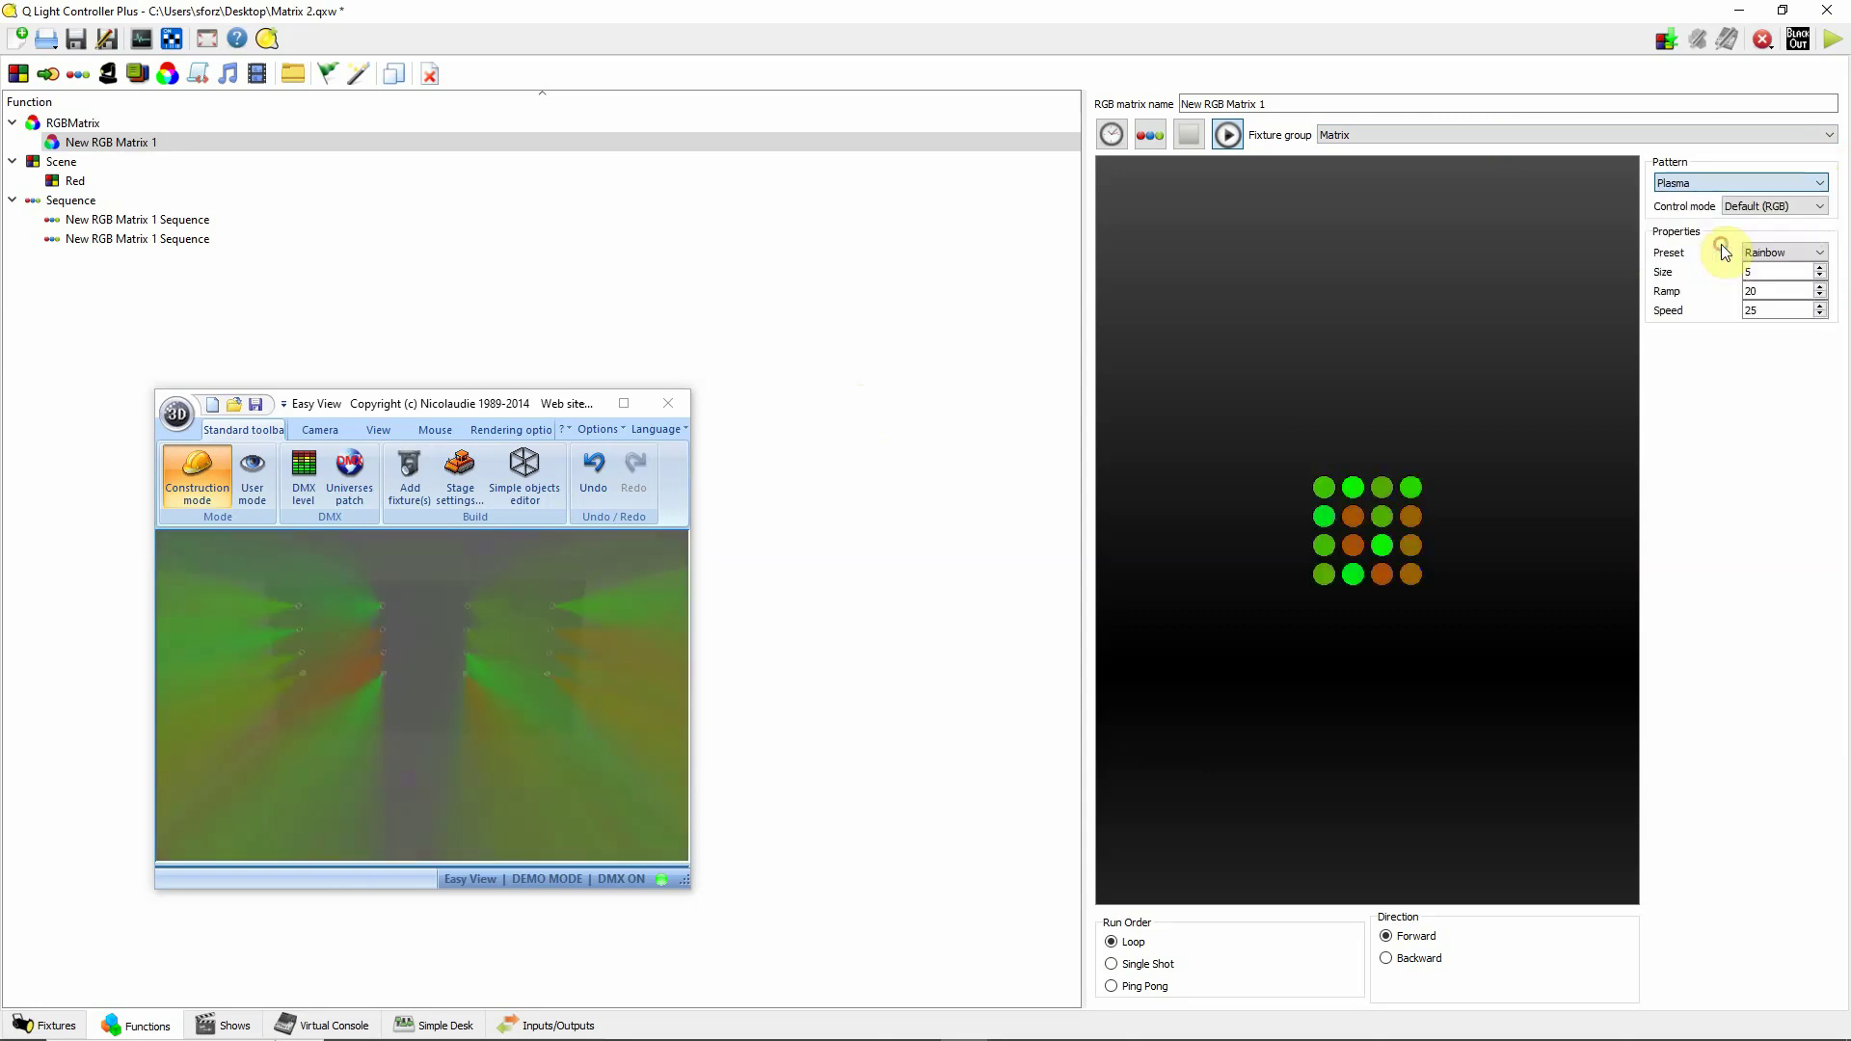